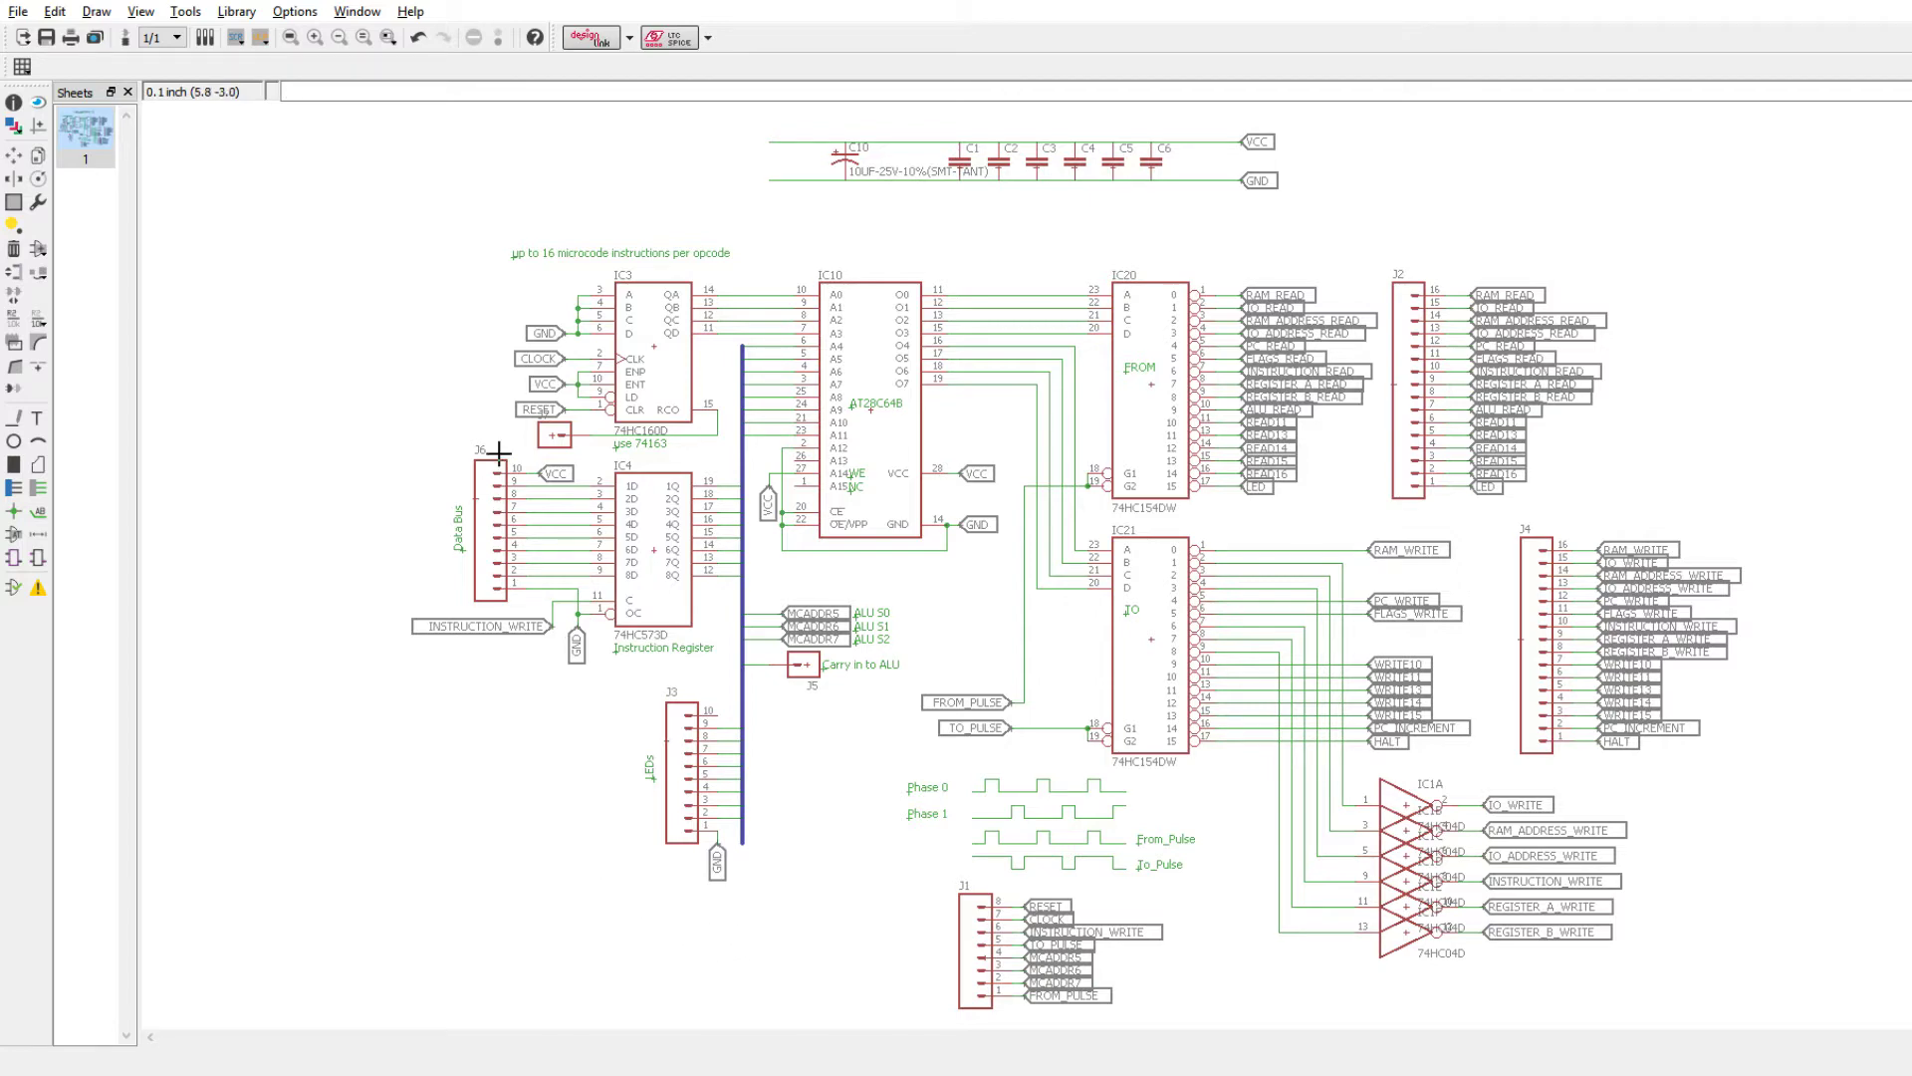
# Examine the instruction register IC4 with its data bus inputs, and the address and write-enable pins of microcode memory IC10
pyautogui.scroll(5, 498, 453)
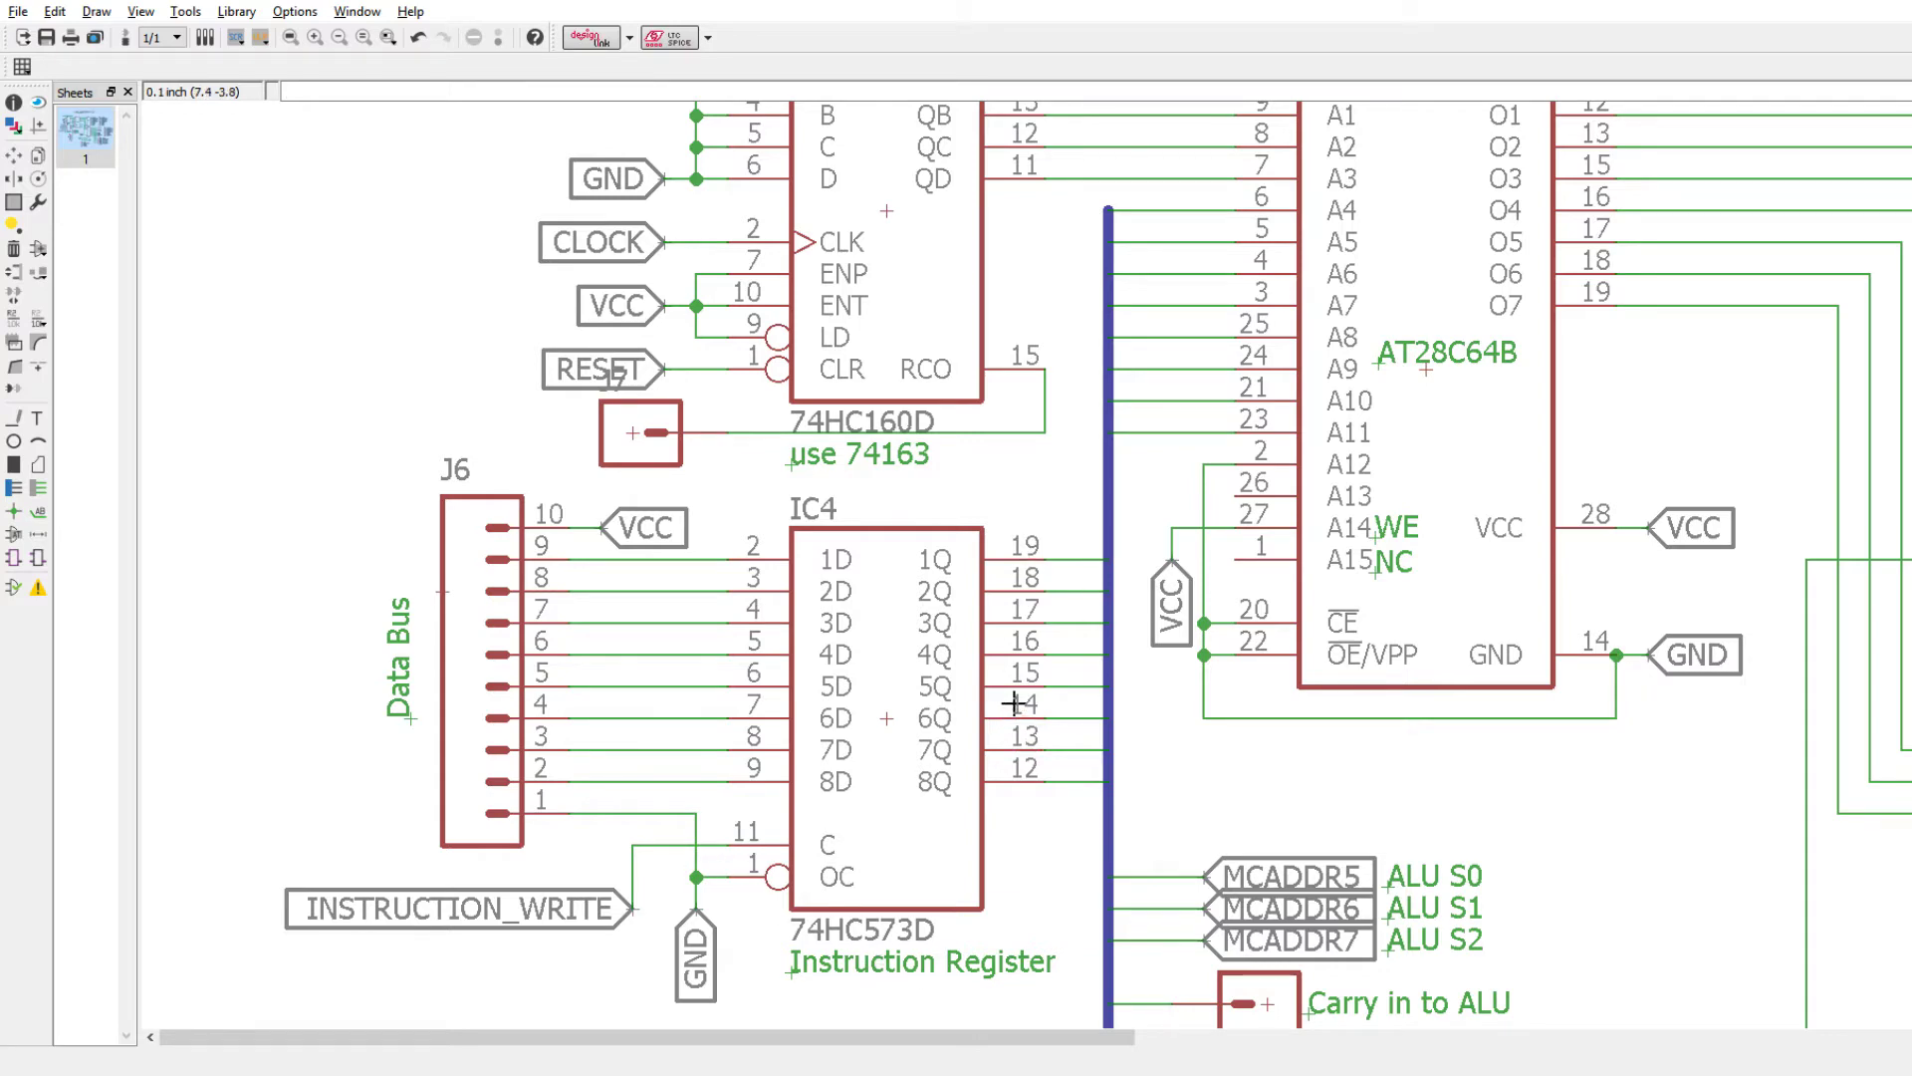
pyautogui.scroll(-3, 1014, 722)
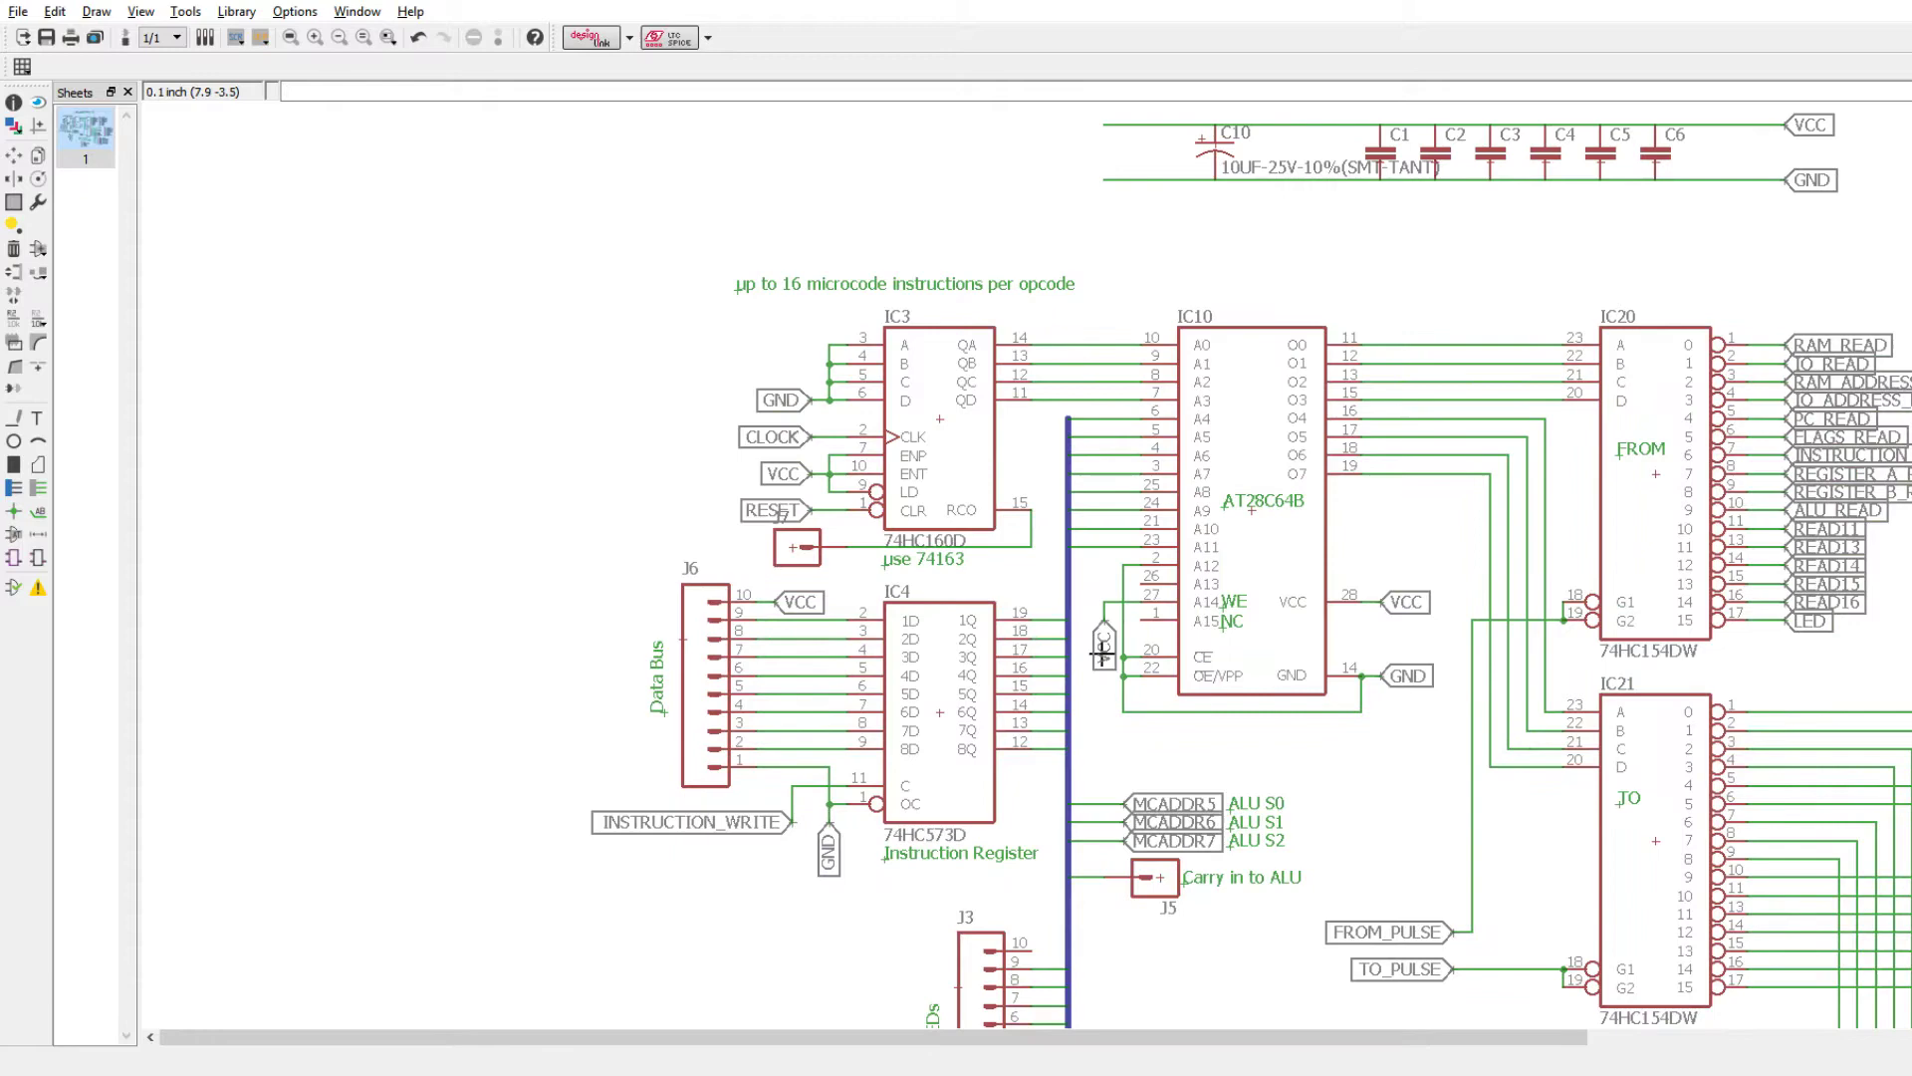
pyautogui.scroll(-2, 1026, 737)
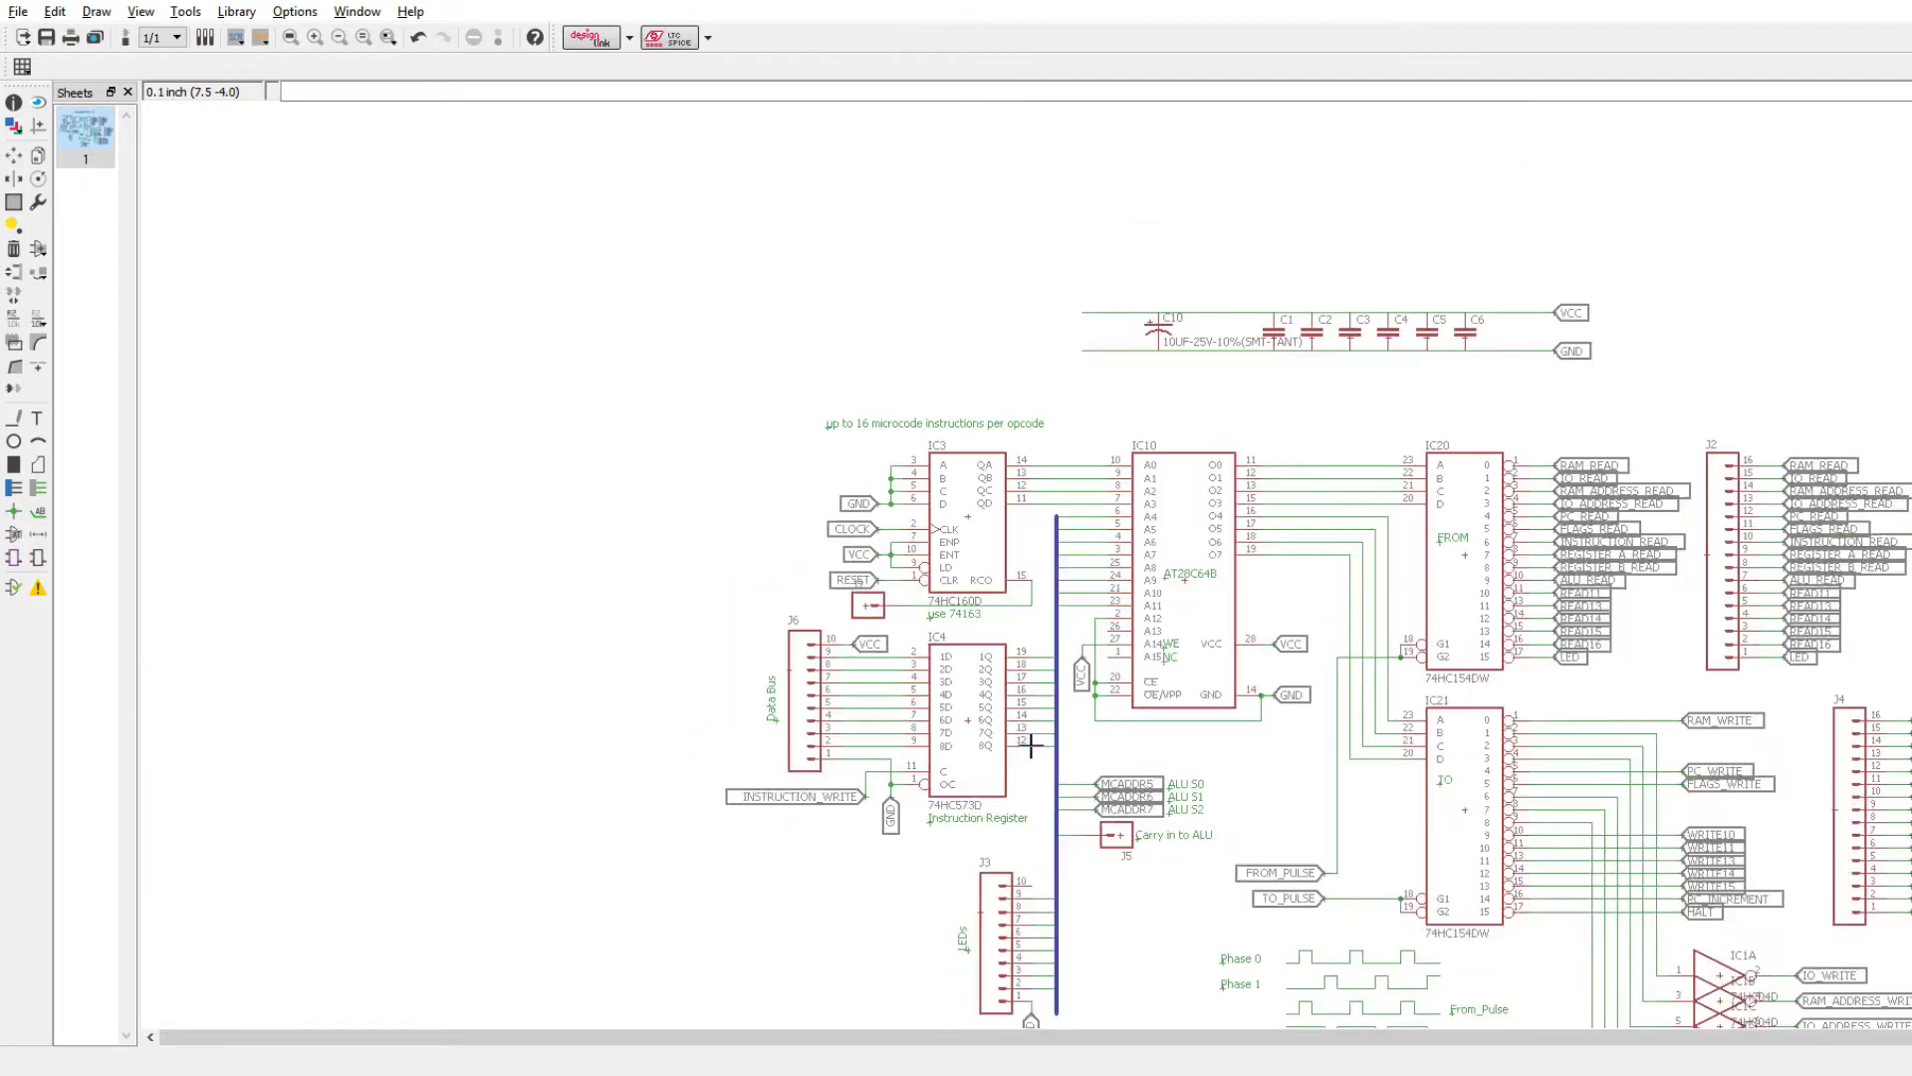
pyautogui.scroll(3, 1030, 687)
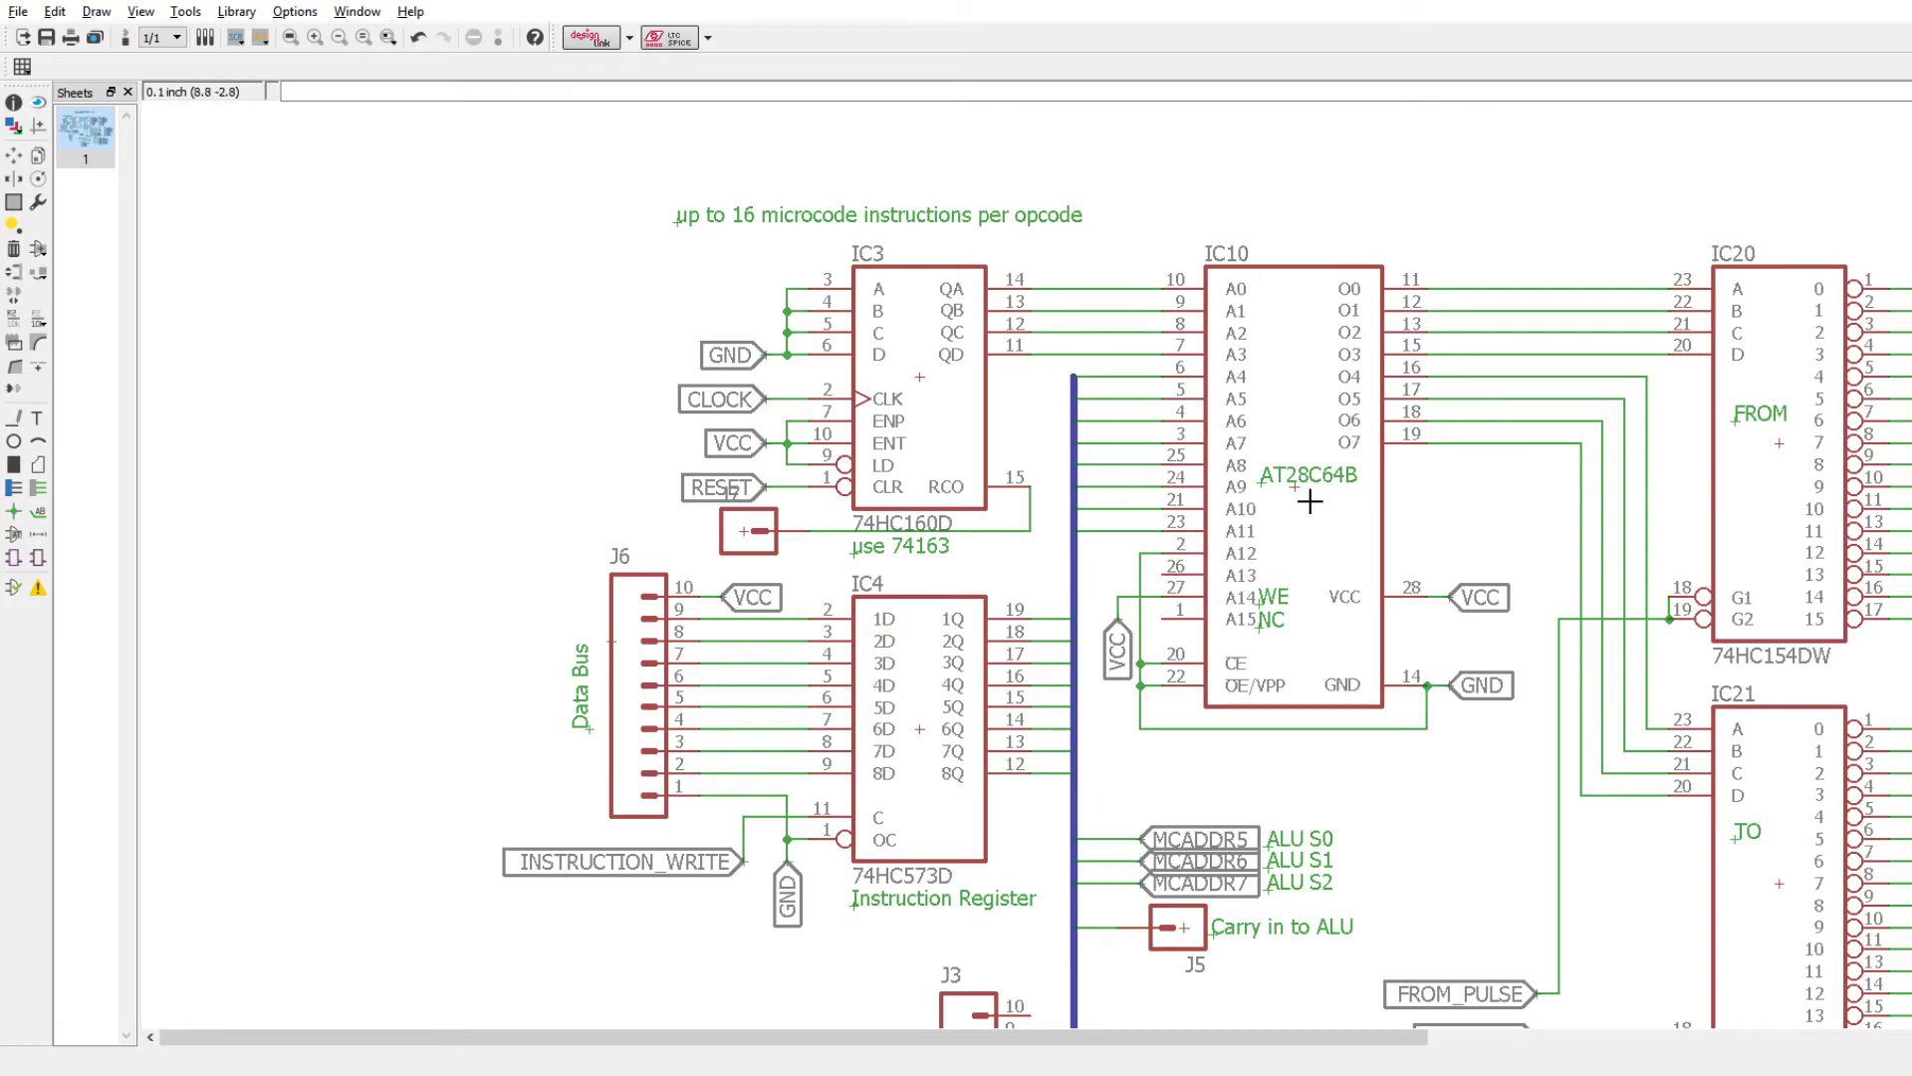
pyautogui.scroll(1, 1310, 501)
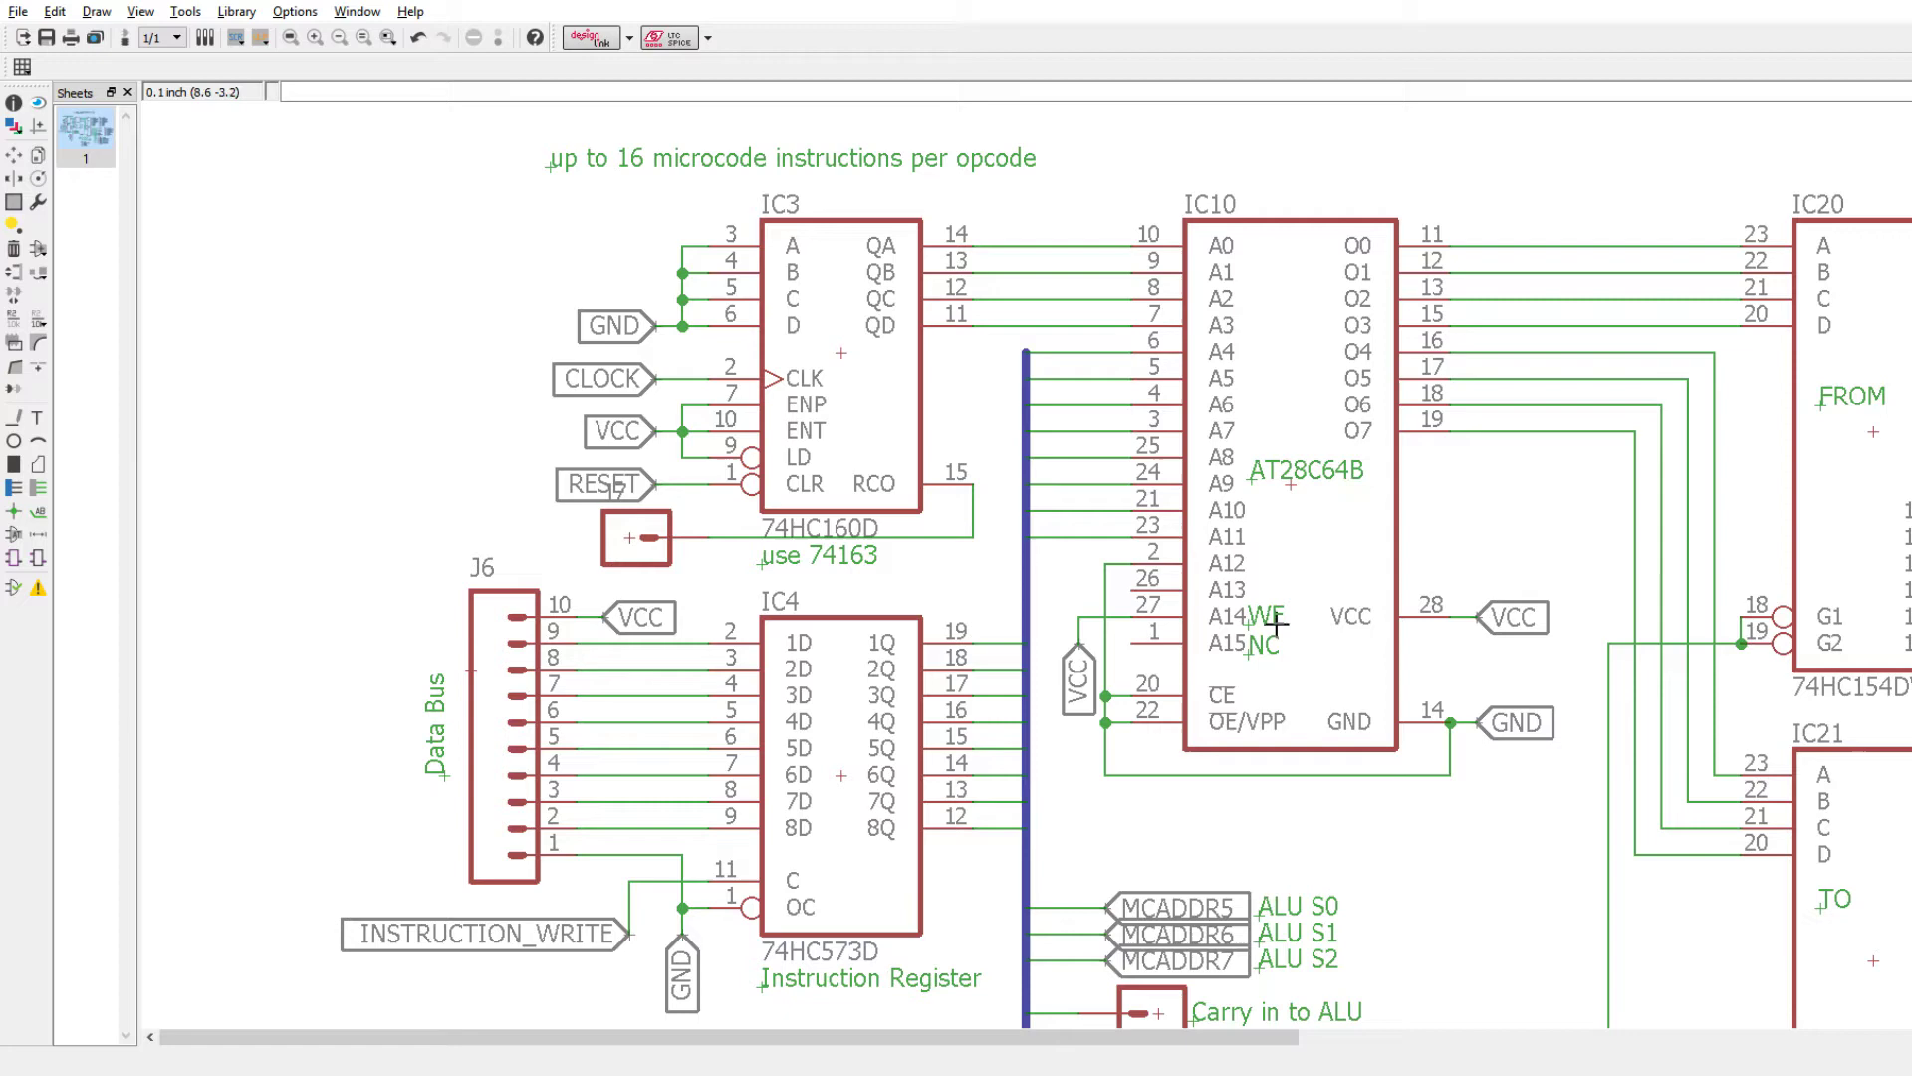
pyautogui.scroll(2, 1276, 623)
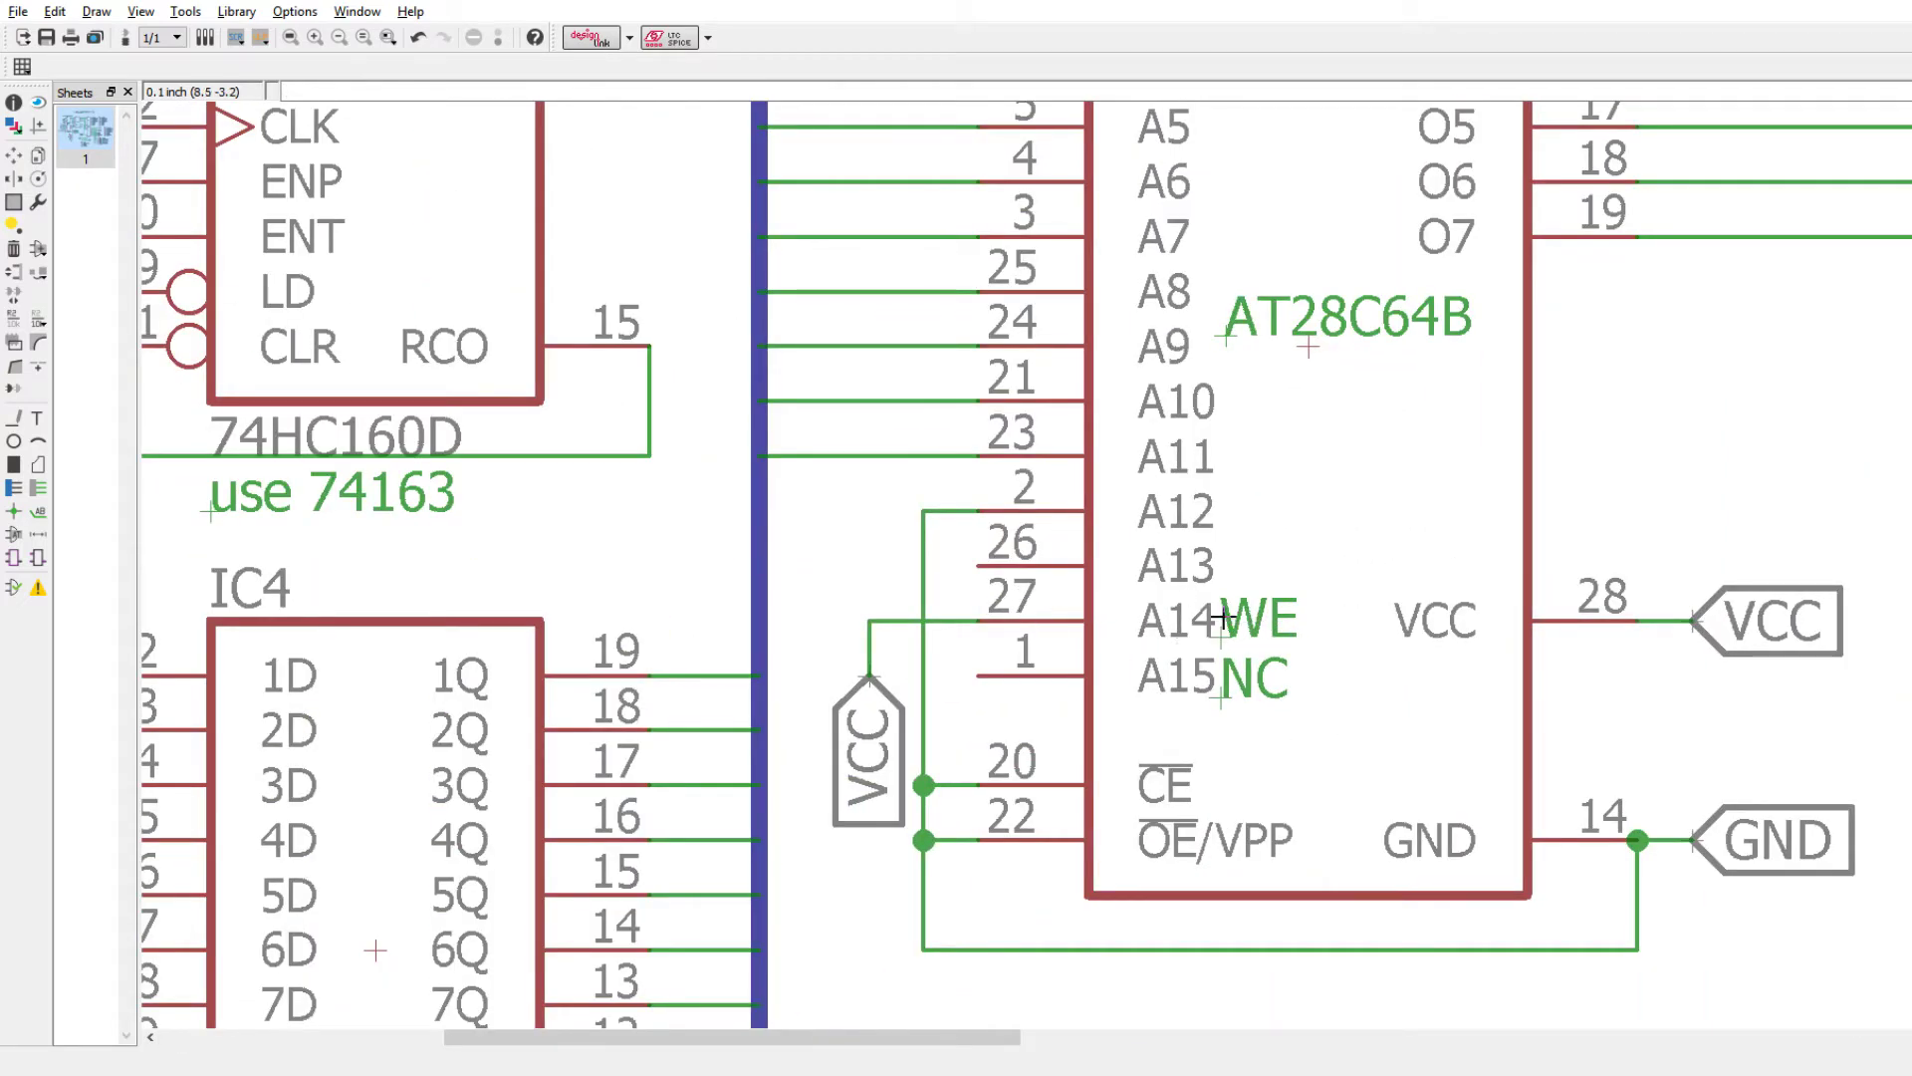
pyautogui.scroll(-1, 1261, 621)
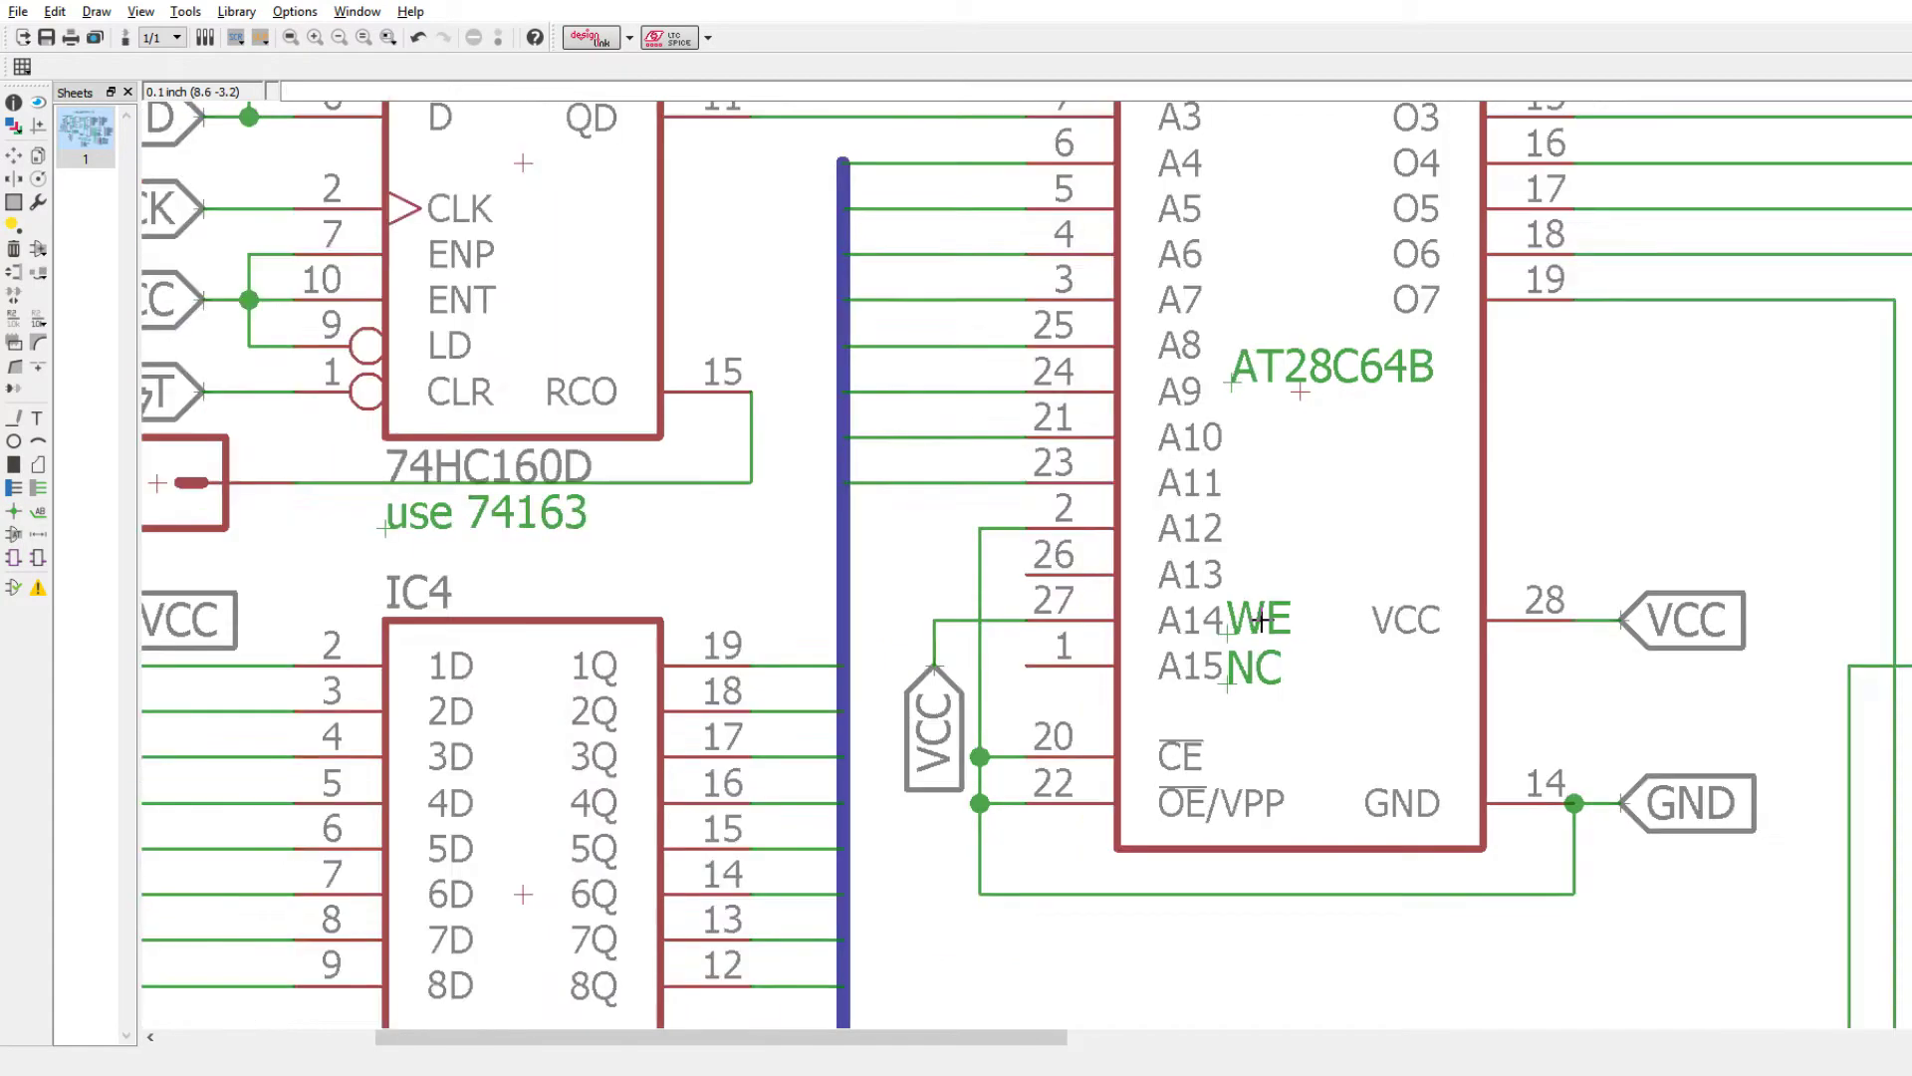
pyautogui.scroll(-1, 1260, 621)
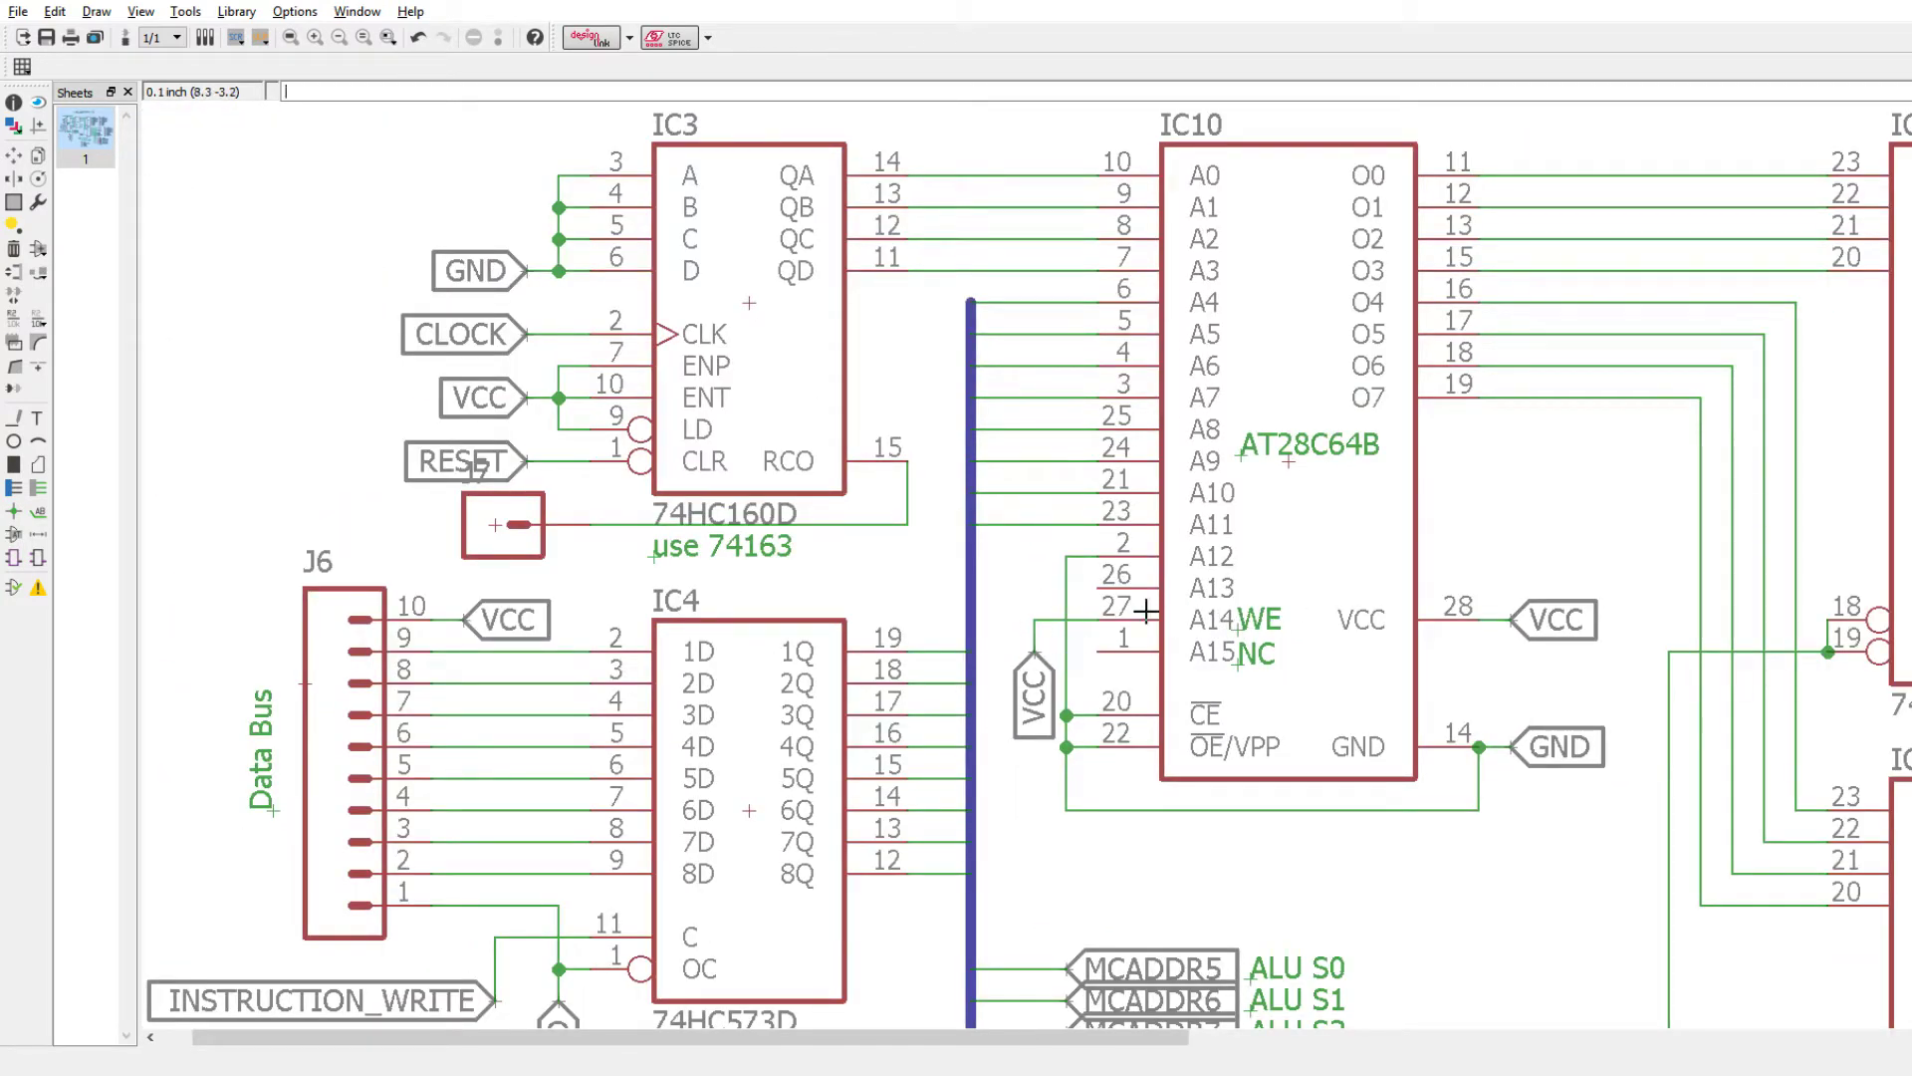
pyautogui.scroll(-2, 1378, 579)
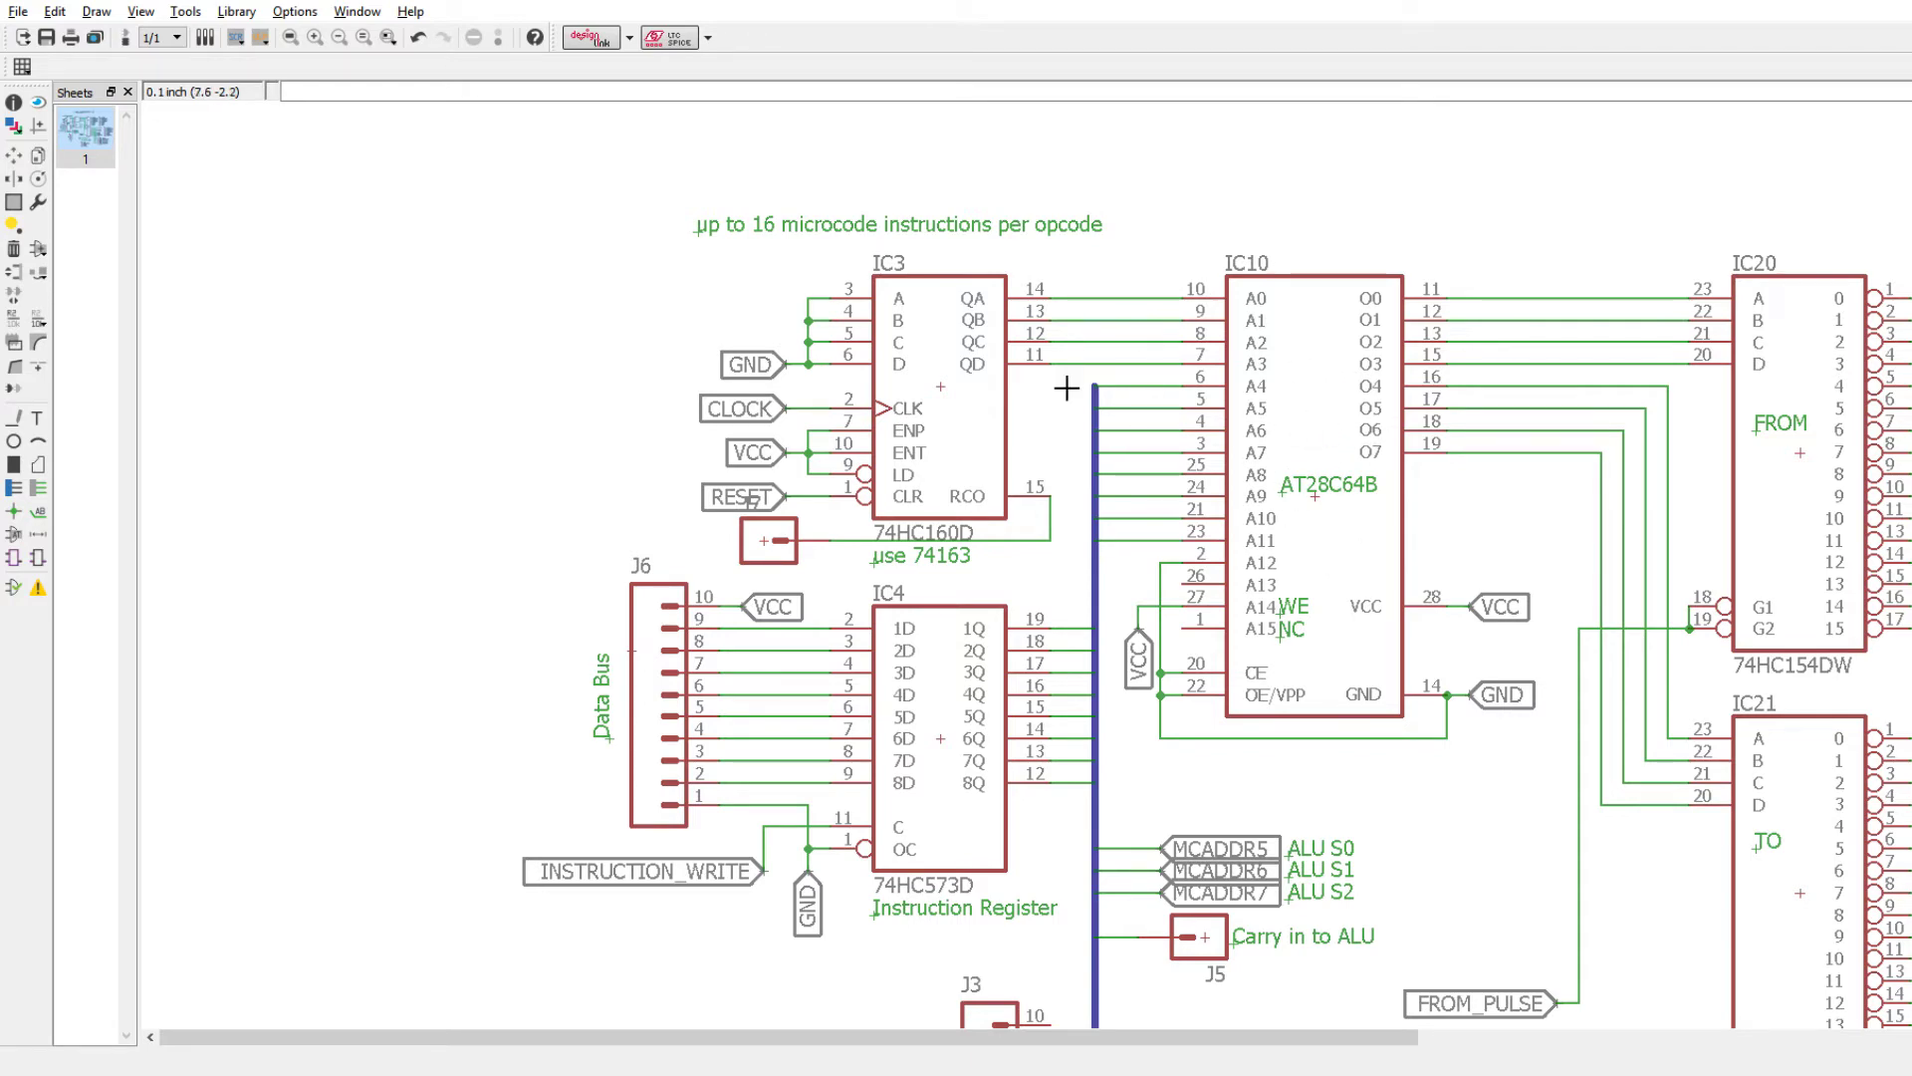
pyautogui.scroll(-3, 995, 355)
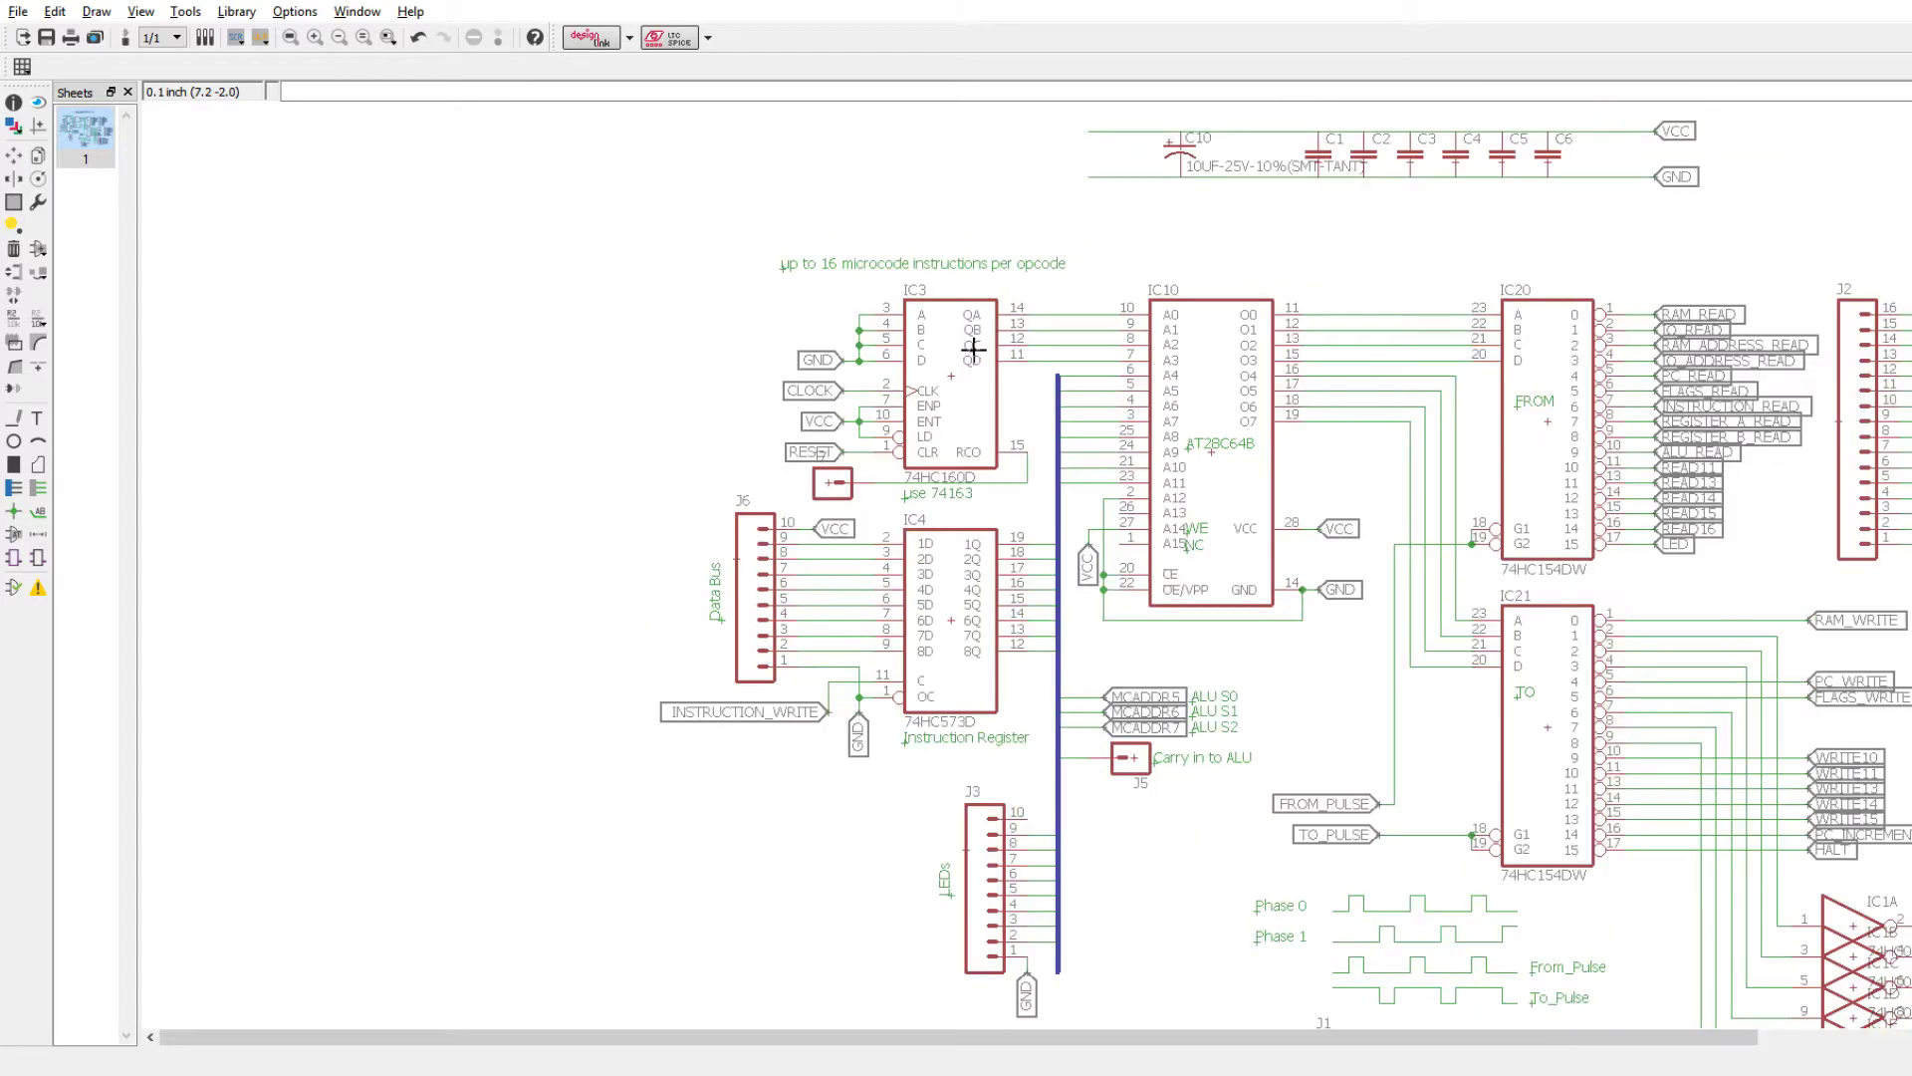
# Trace the outputs of microcode memory IC10 to the FROM and TO decoders IC20 and IC21
pyautogui.scroll(3, 1370, 299)
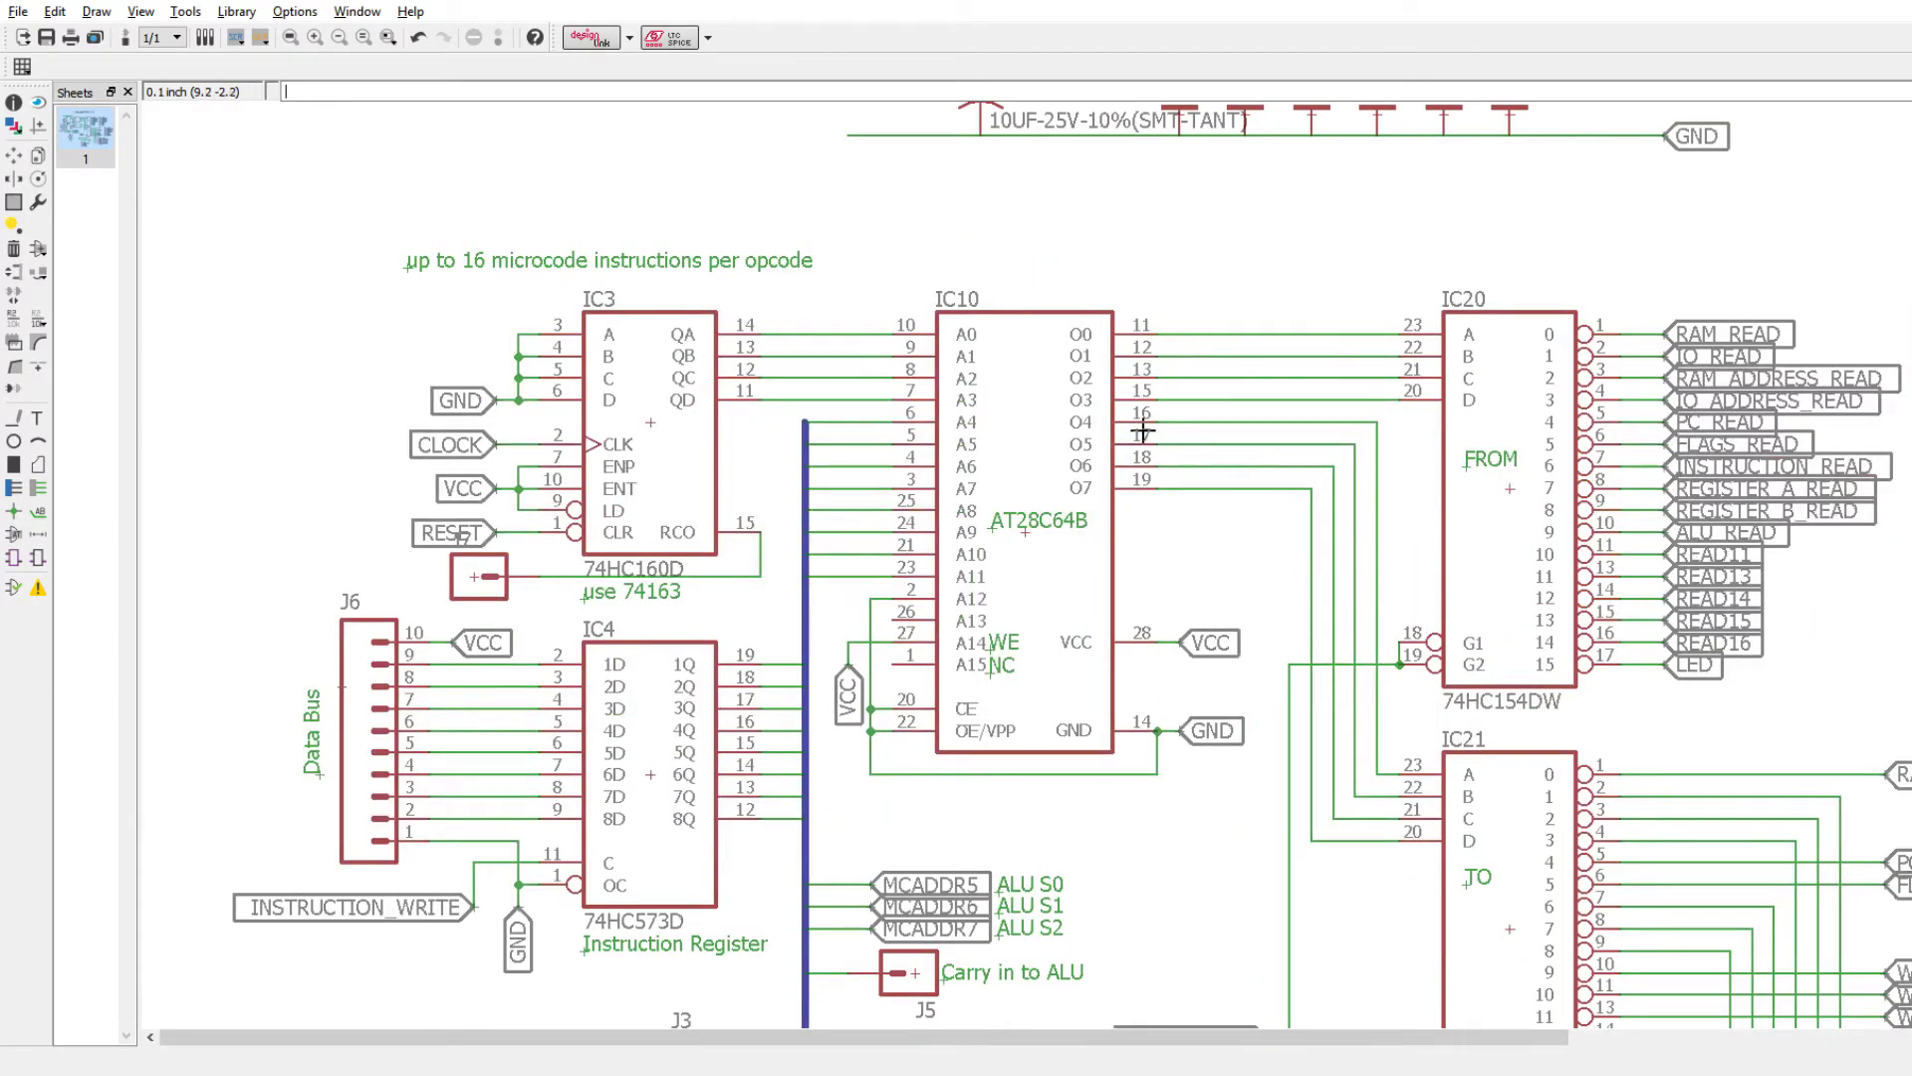
pyautogui.scroll(-4, 1142, 430)
pyautogui.scroll(2, 1838, 673)
pyautogui.scroll(1, 1765, 684)
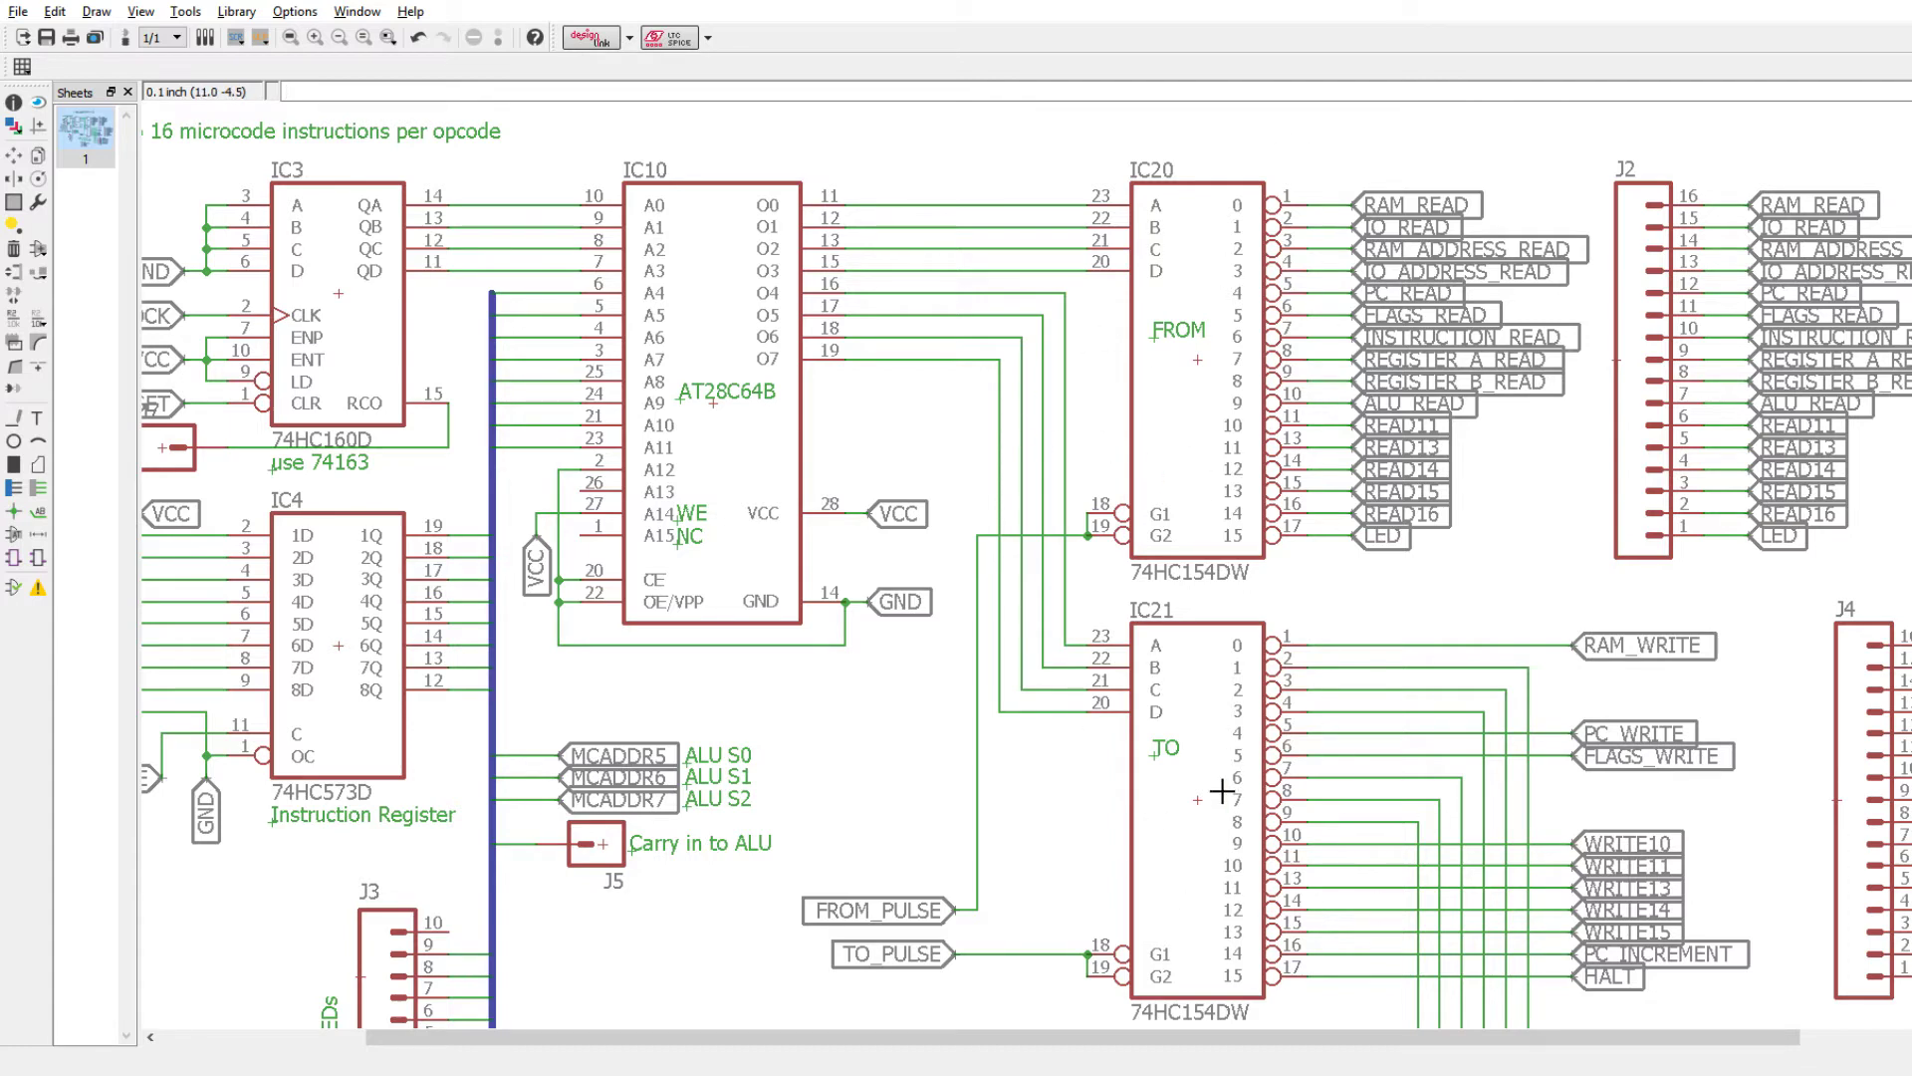
pyautogui.scroll(-1, 1221, 791)
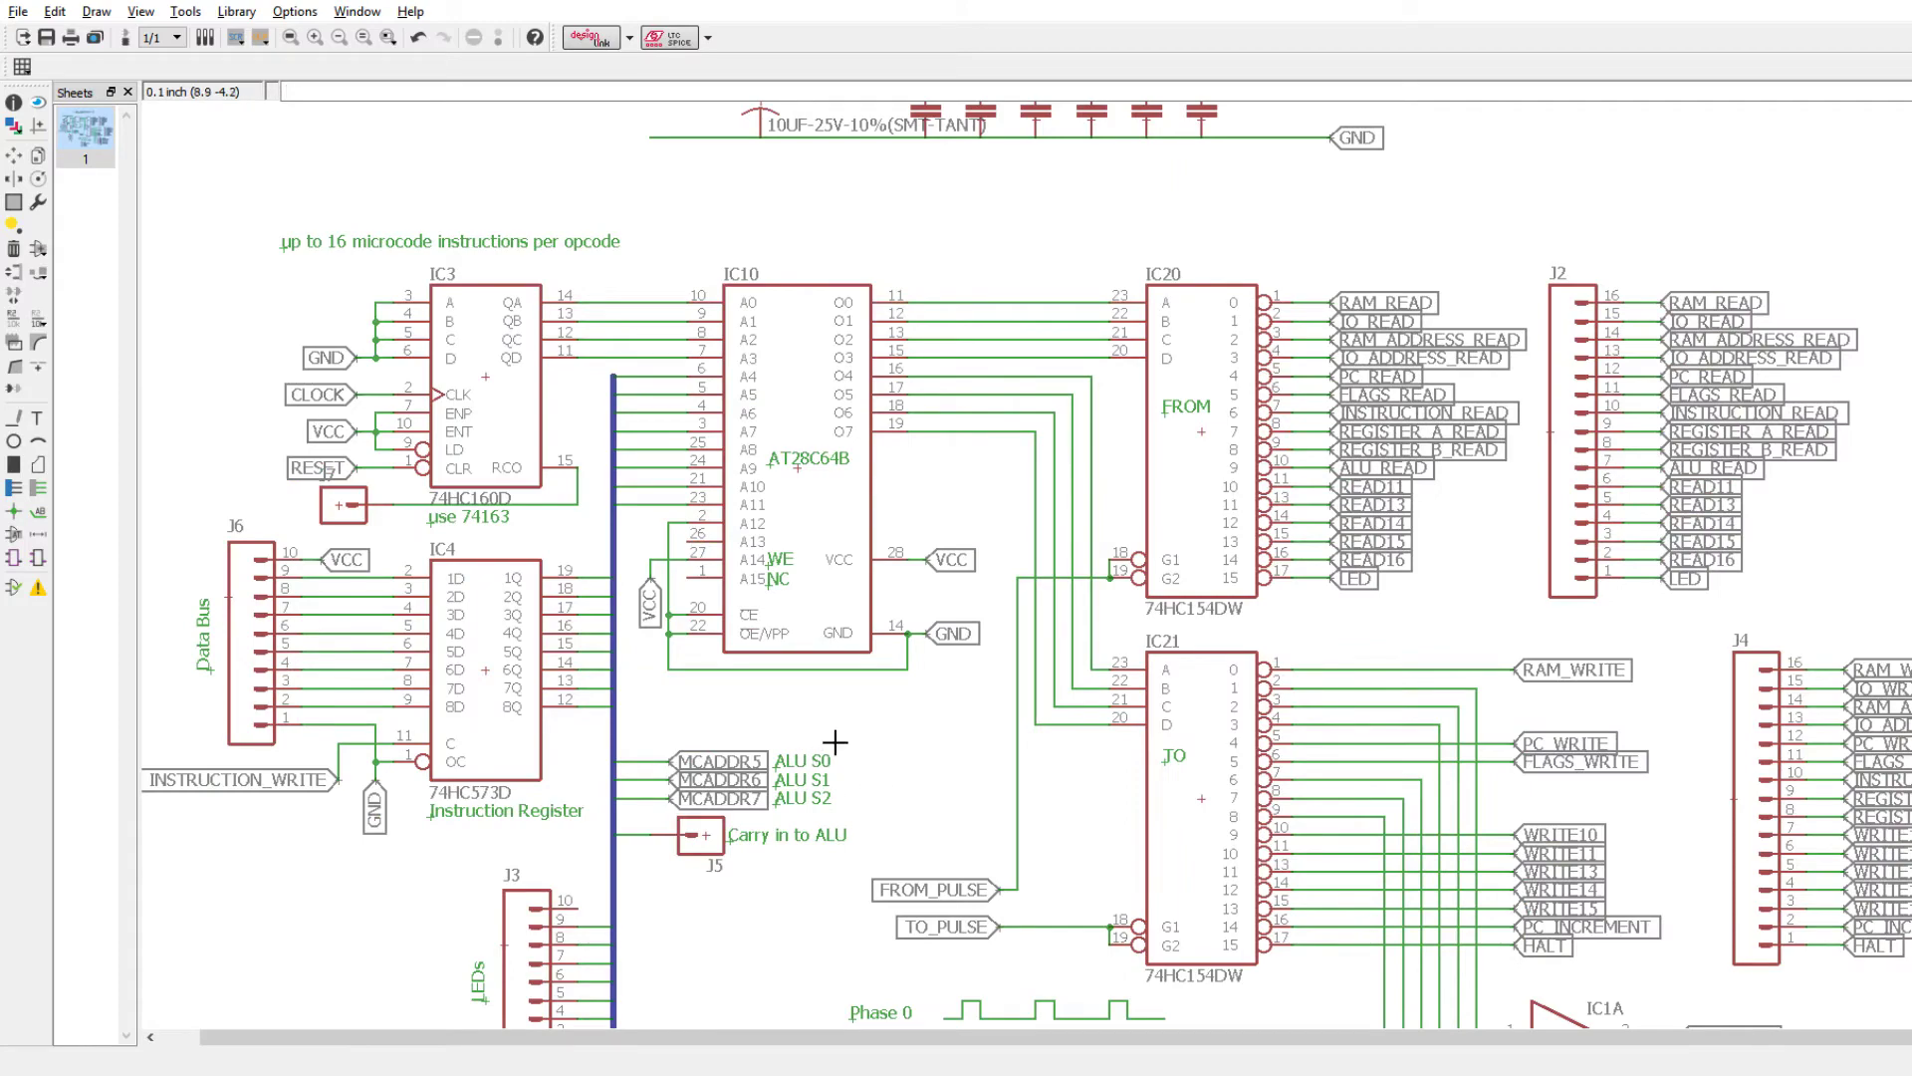
pyautogui.scroll(-1, 835, 742)
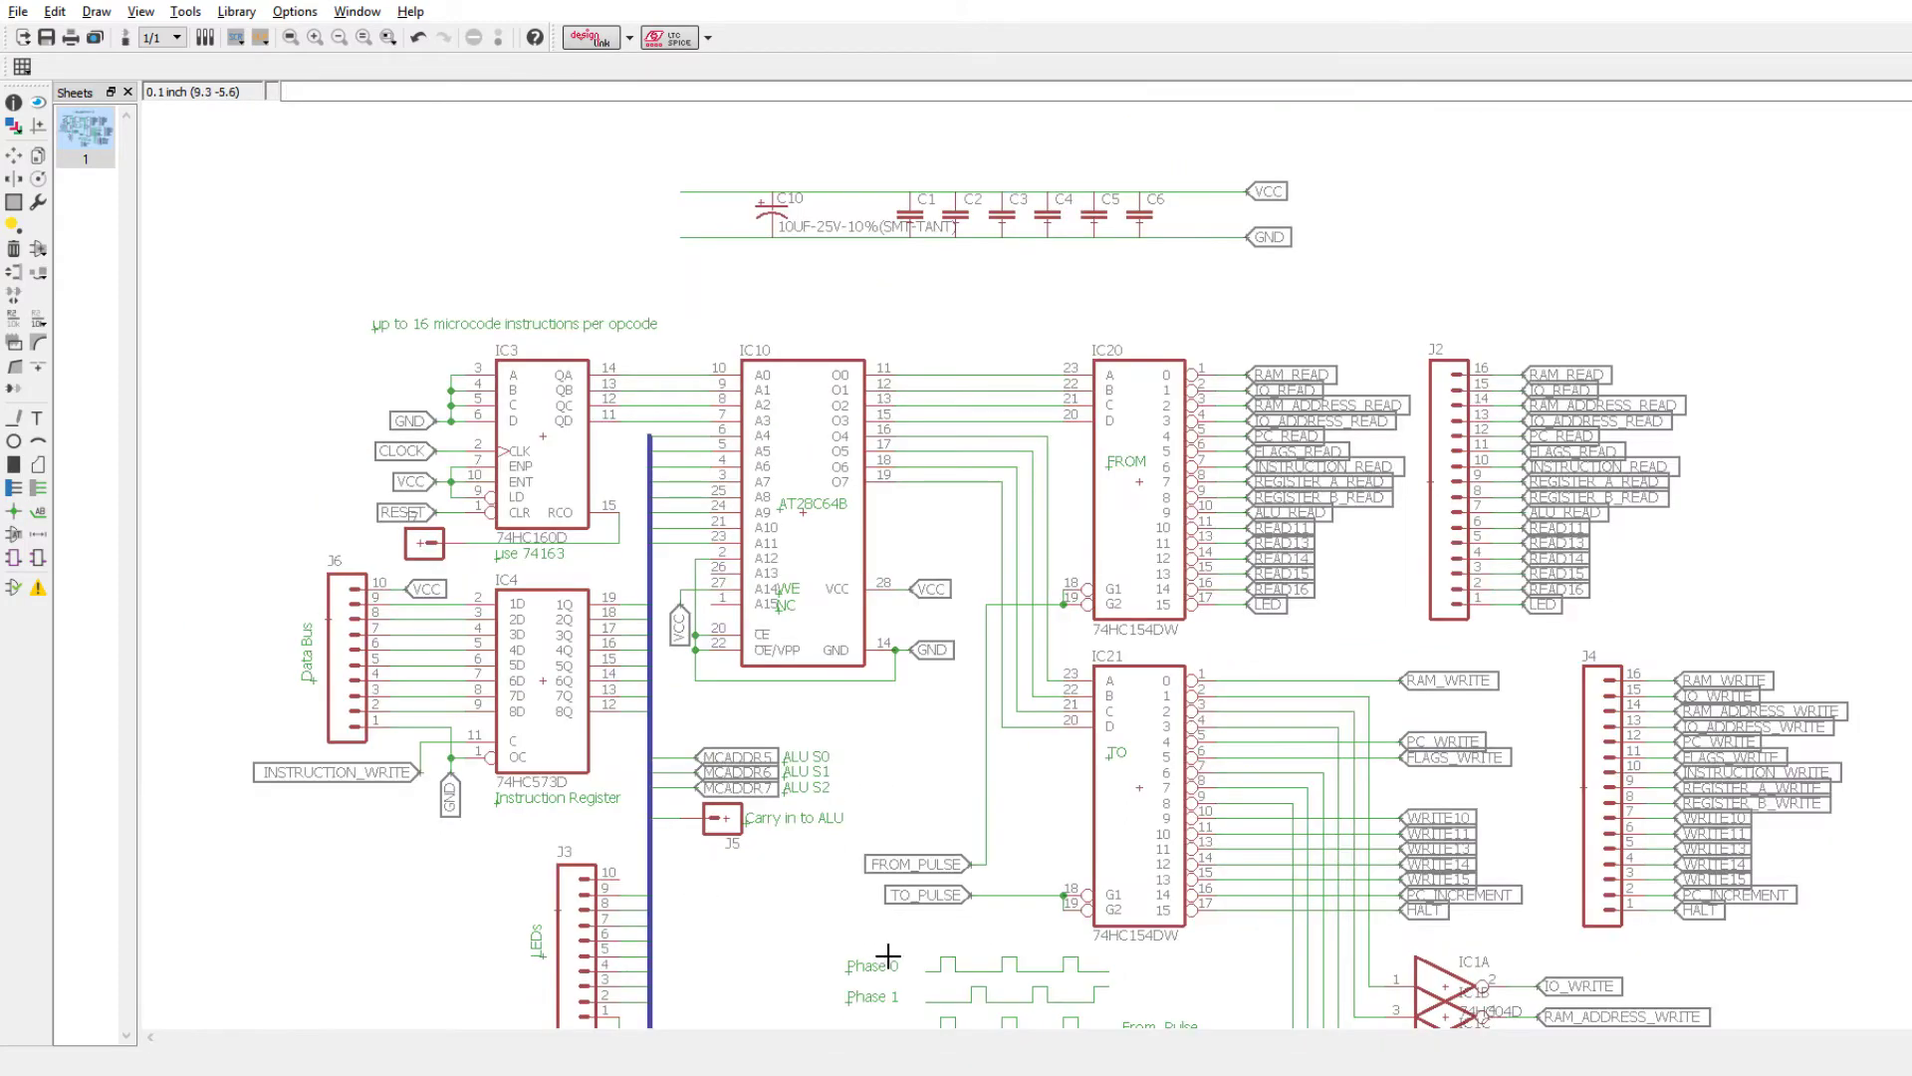
# Examine the timing diagram of Phase 0, Phase 1, From_Pulse and To_Pulse above connector J1
pyautogui.scroll(-1, 909, 1001)
pyautogui.scroll(-1, 920, 966)
pyautogui.scroll(-2, 1014, 598)
pyautogui.scroll(2, 1023, 868)
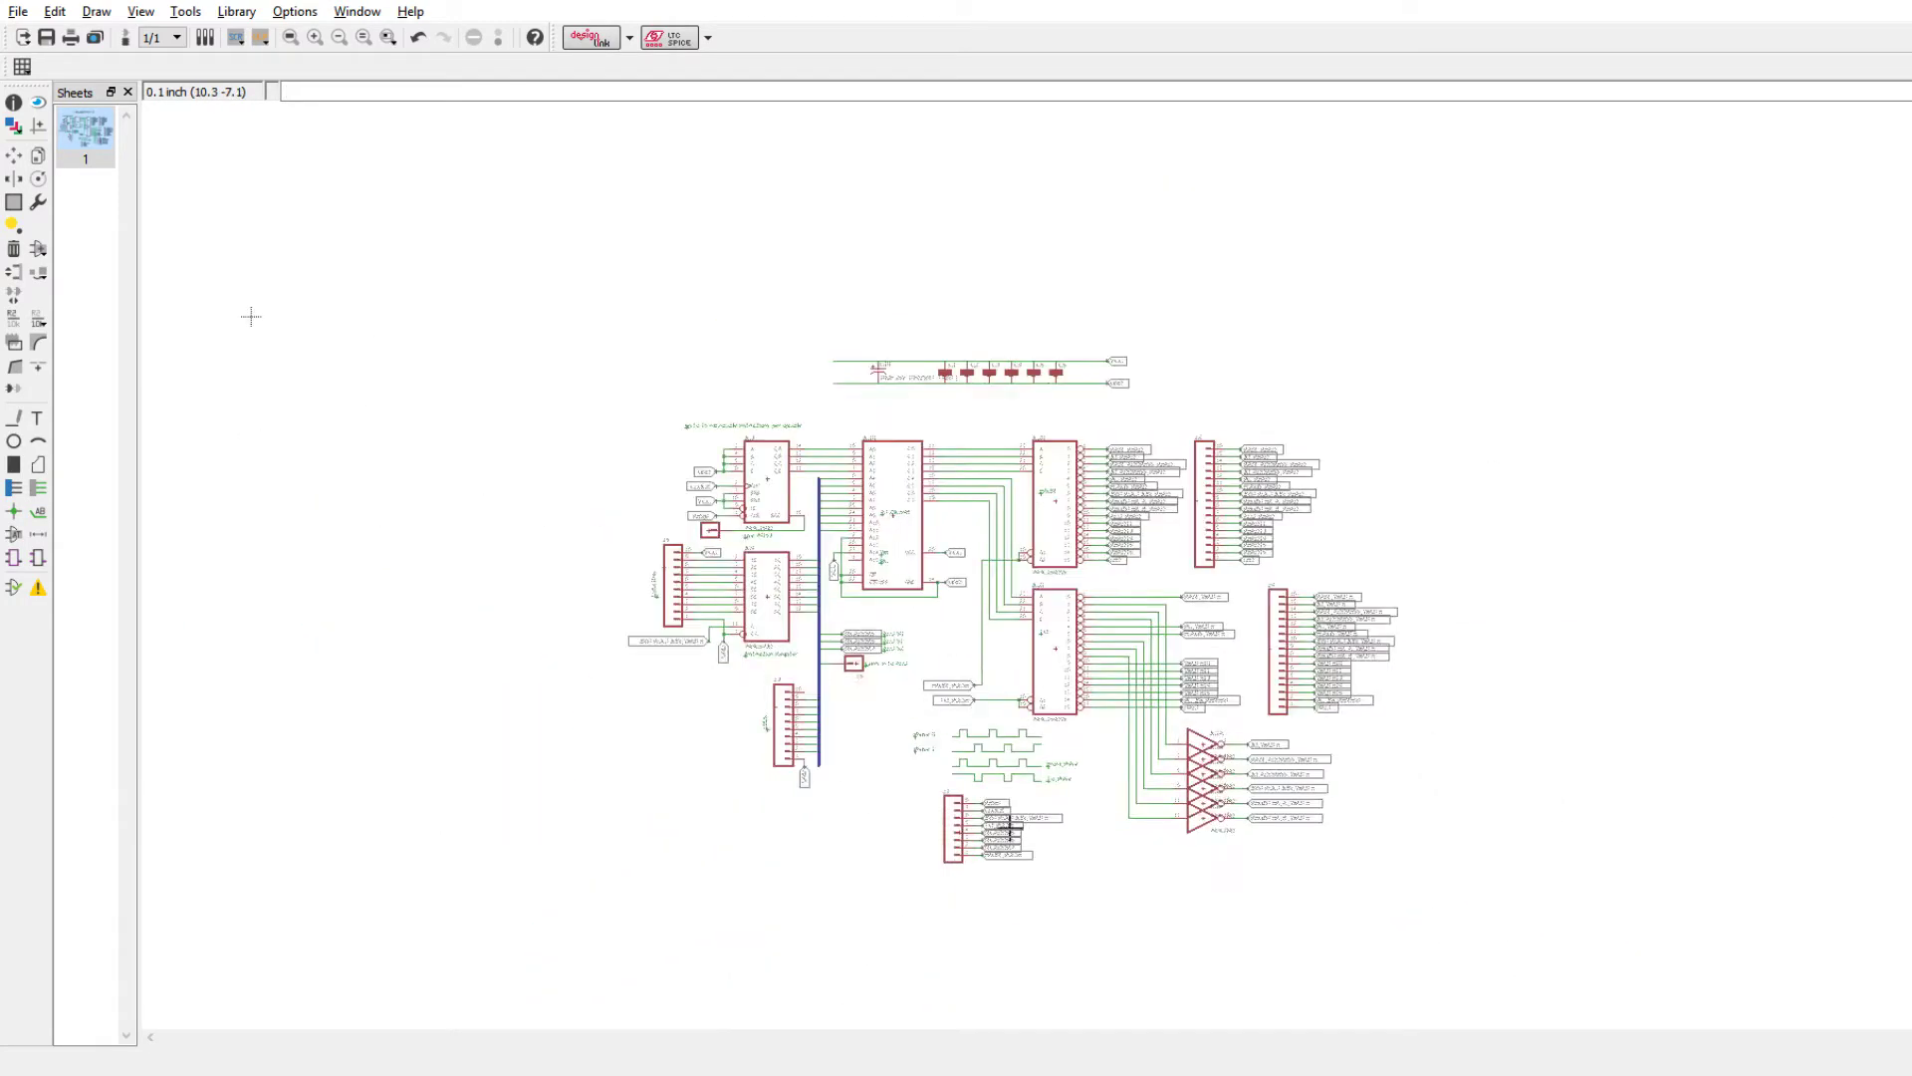
pyautogui.scroll(2, 1001, 817)
pyautogui.scroll(3, 1006, 757)
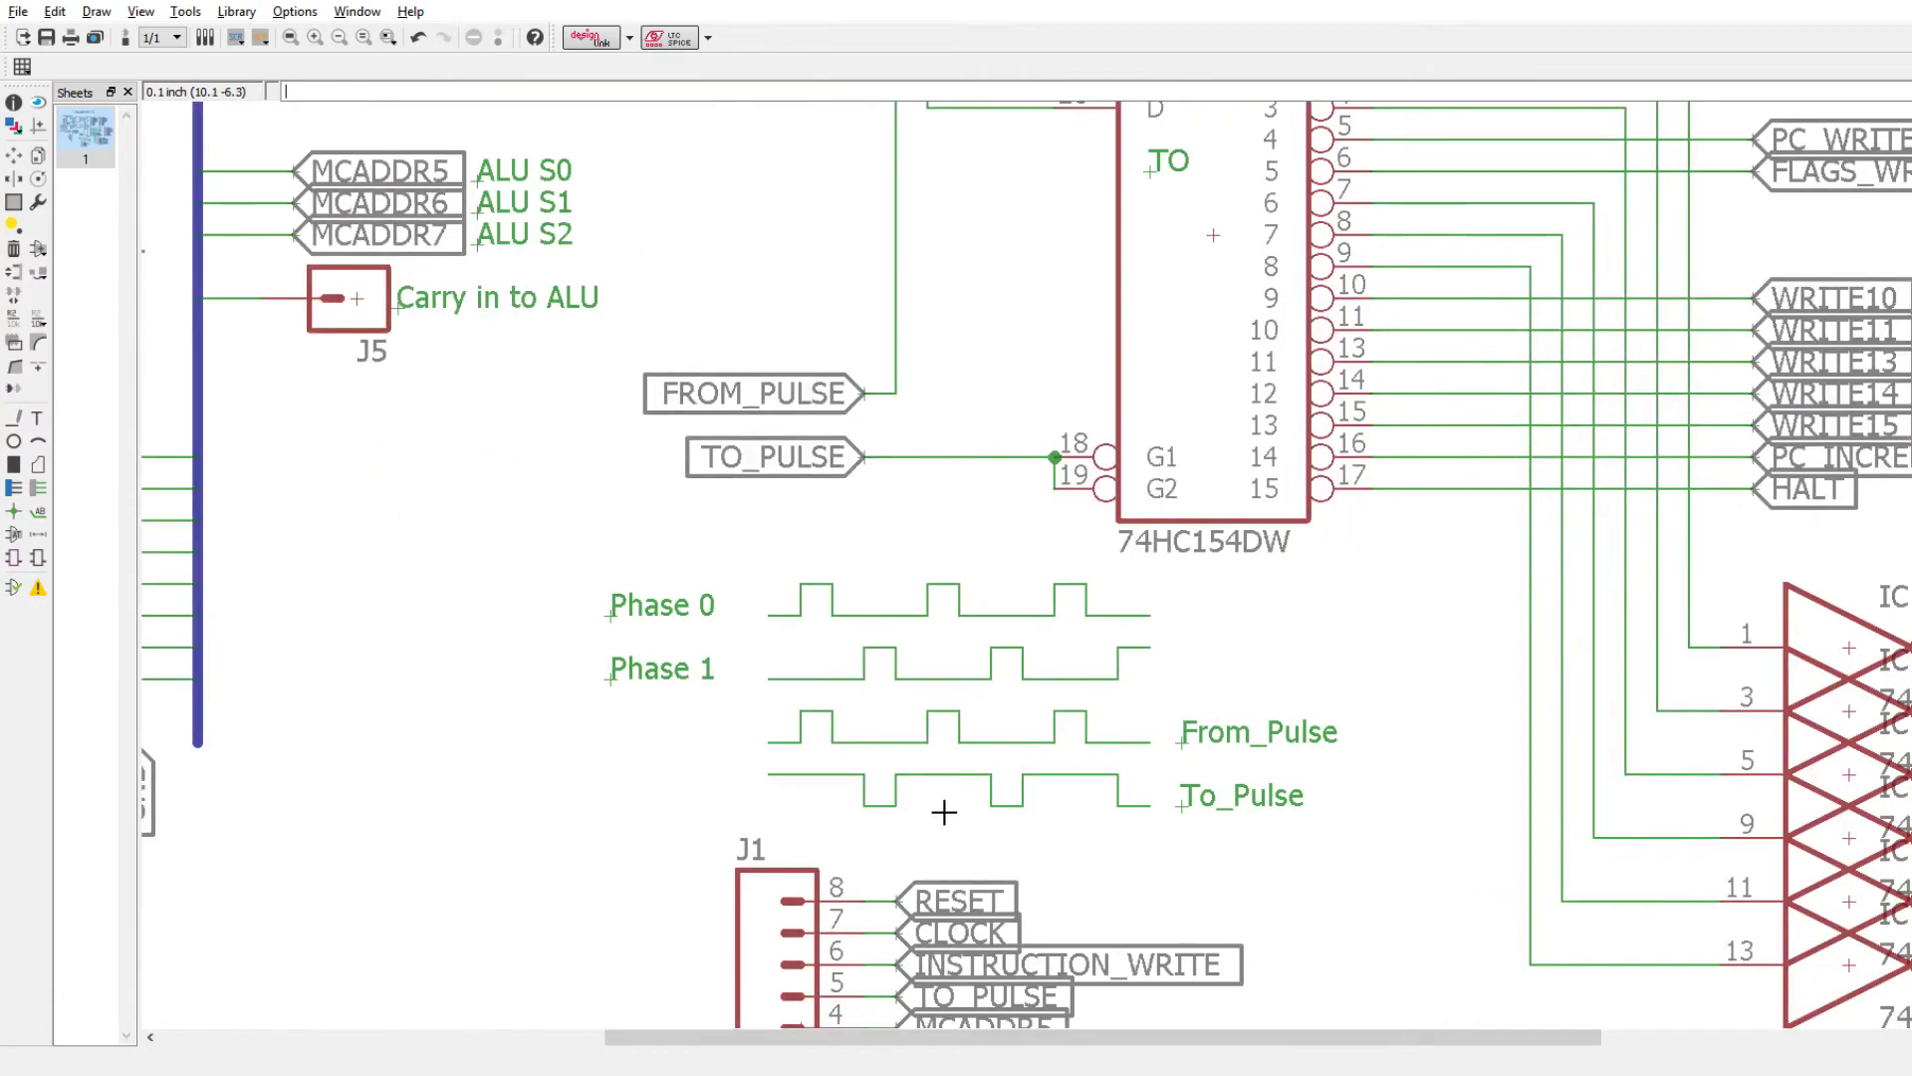
pyautogui.scroll(2, 944, 805)
pyautogui.scroll(1, 944, 805)
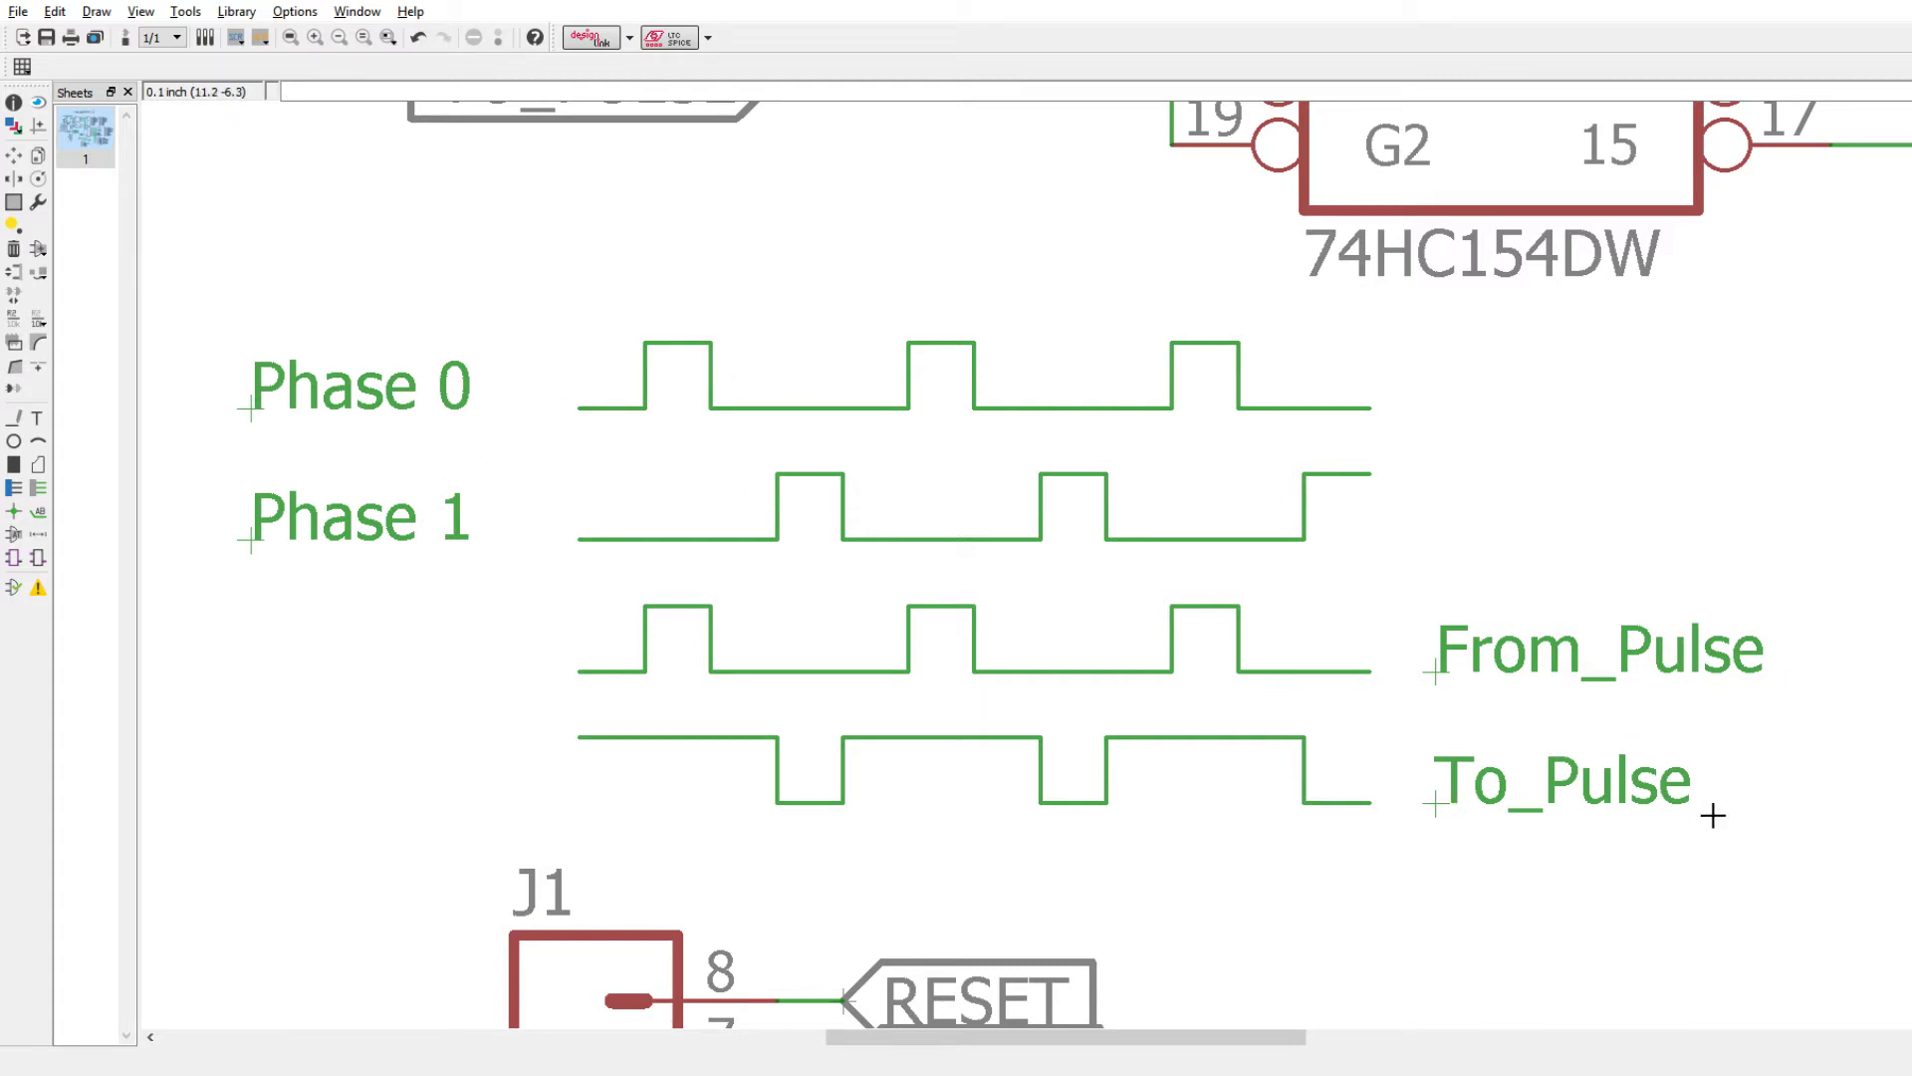
# Inspect the LED connector J3 on the bus and the TO decoder's outputs running to the IC1 inverters
pyautogui.scroll(-3, 840, 636)
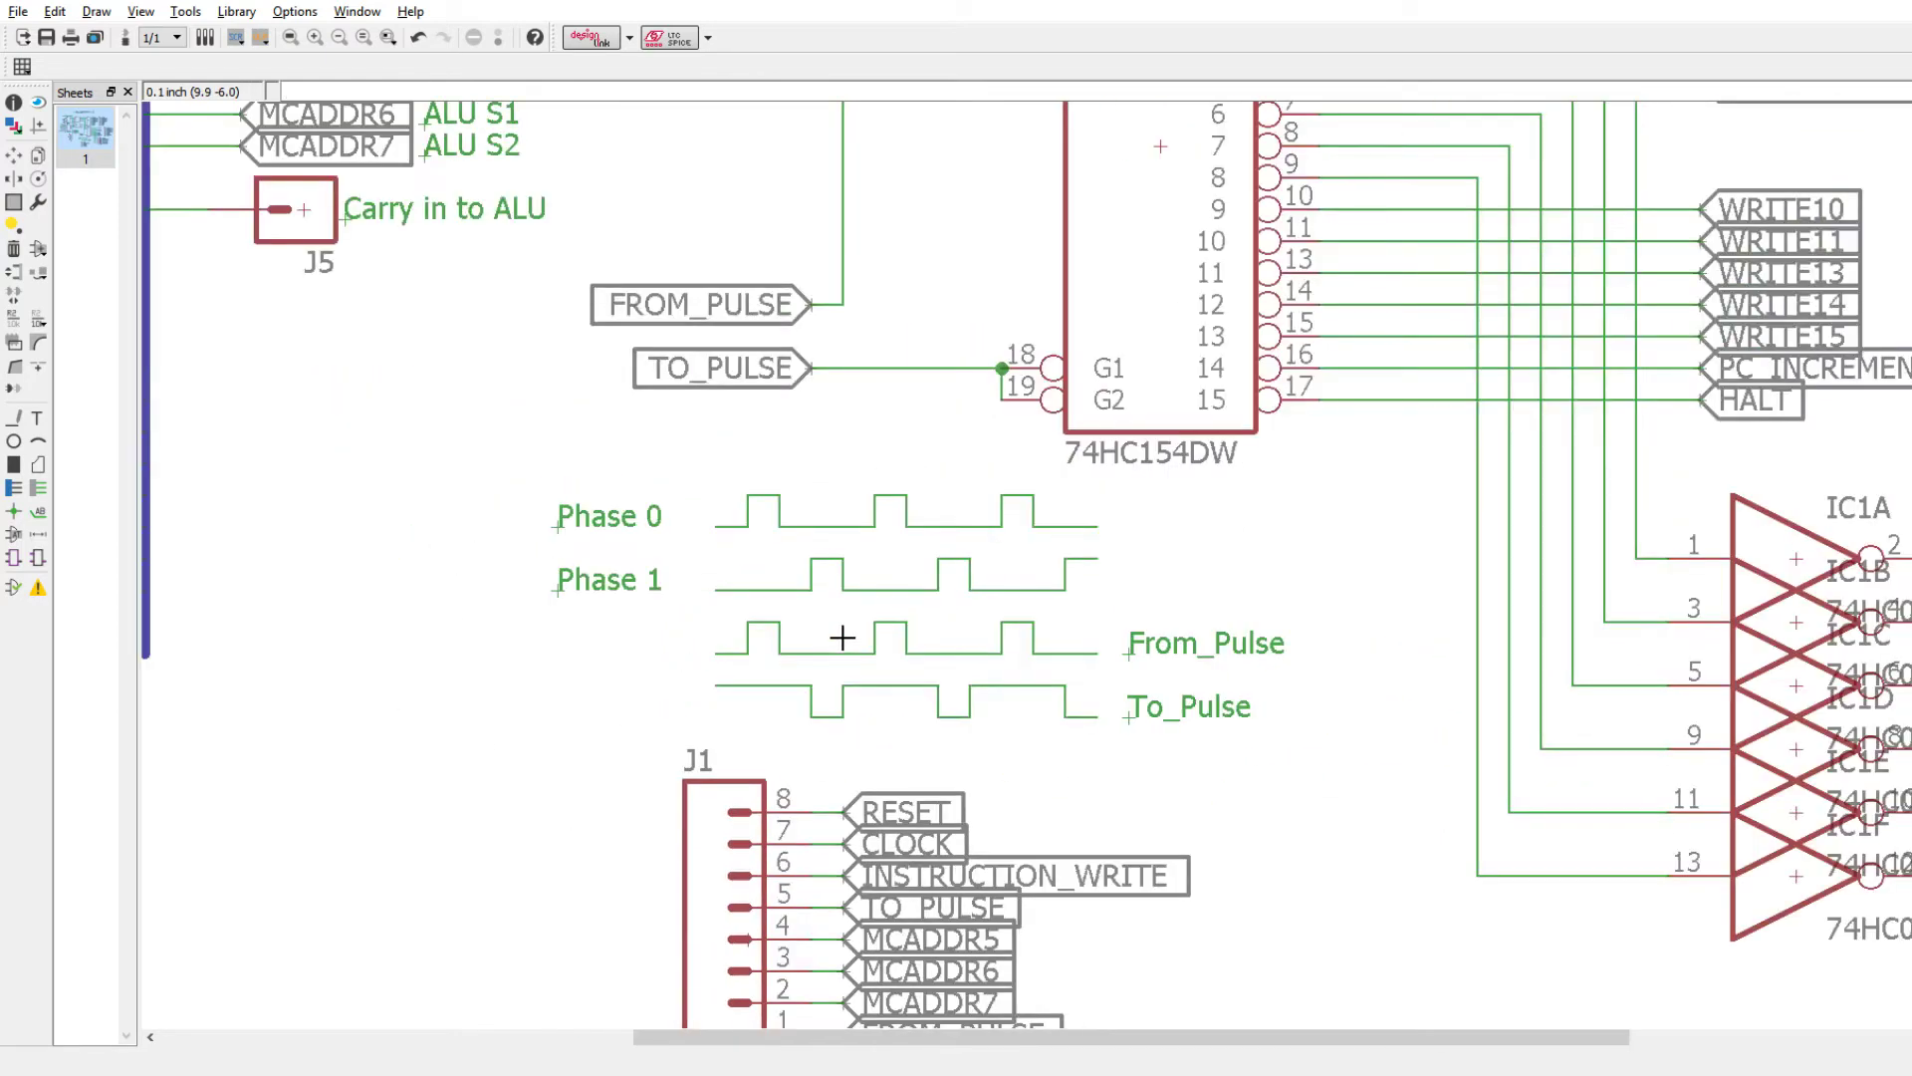
pyautogui.scroll(-2, 841, 633)
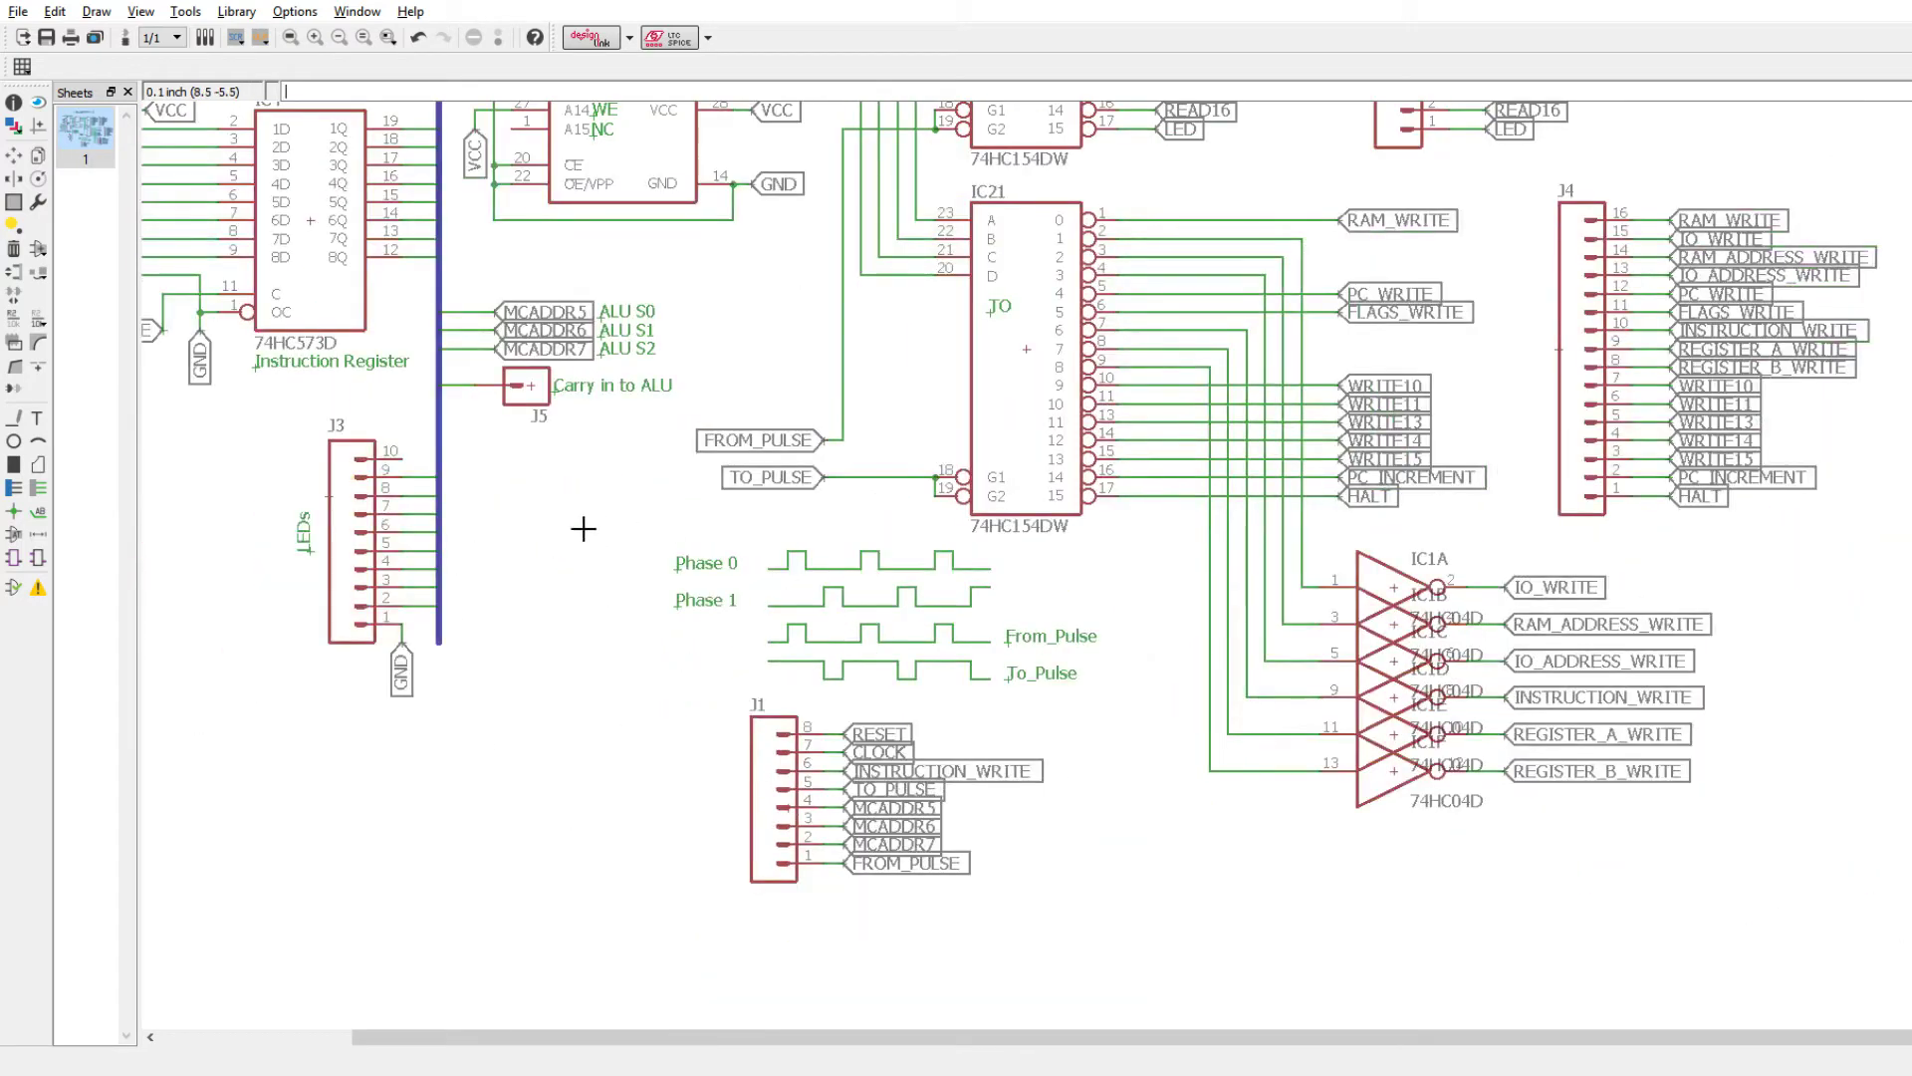
pyautogui.scroll(-2, 532, 507)
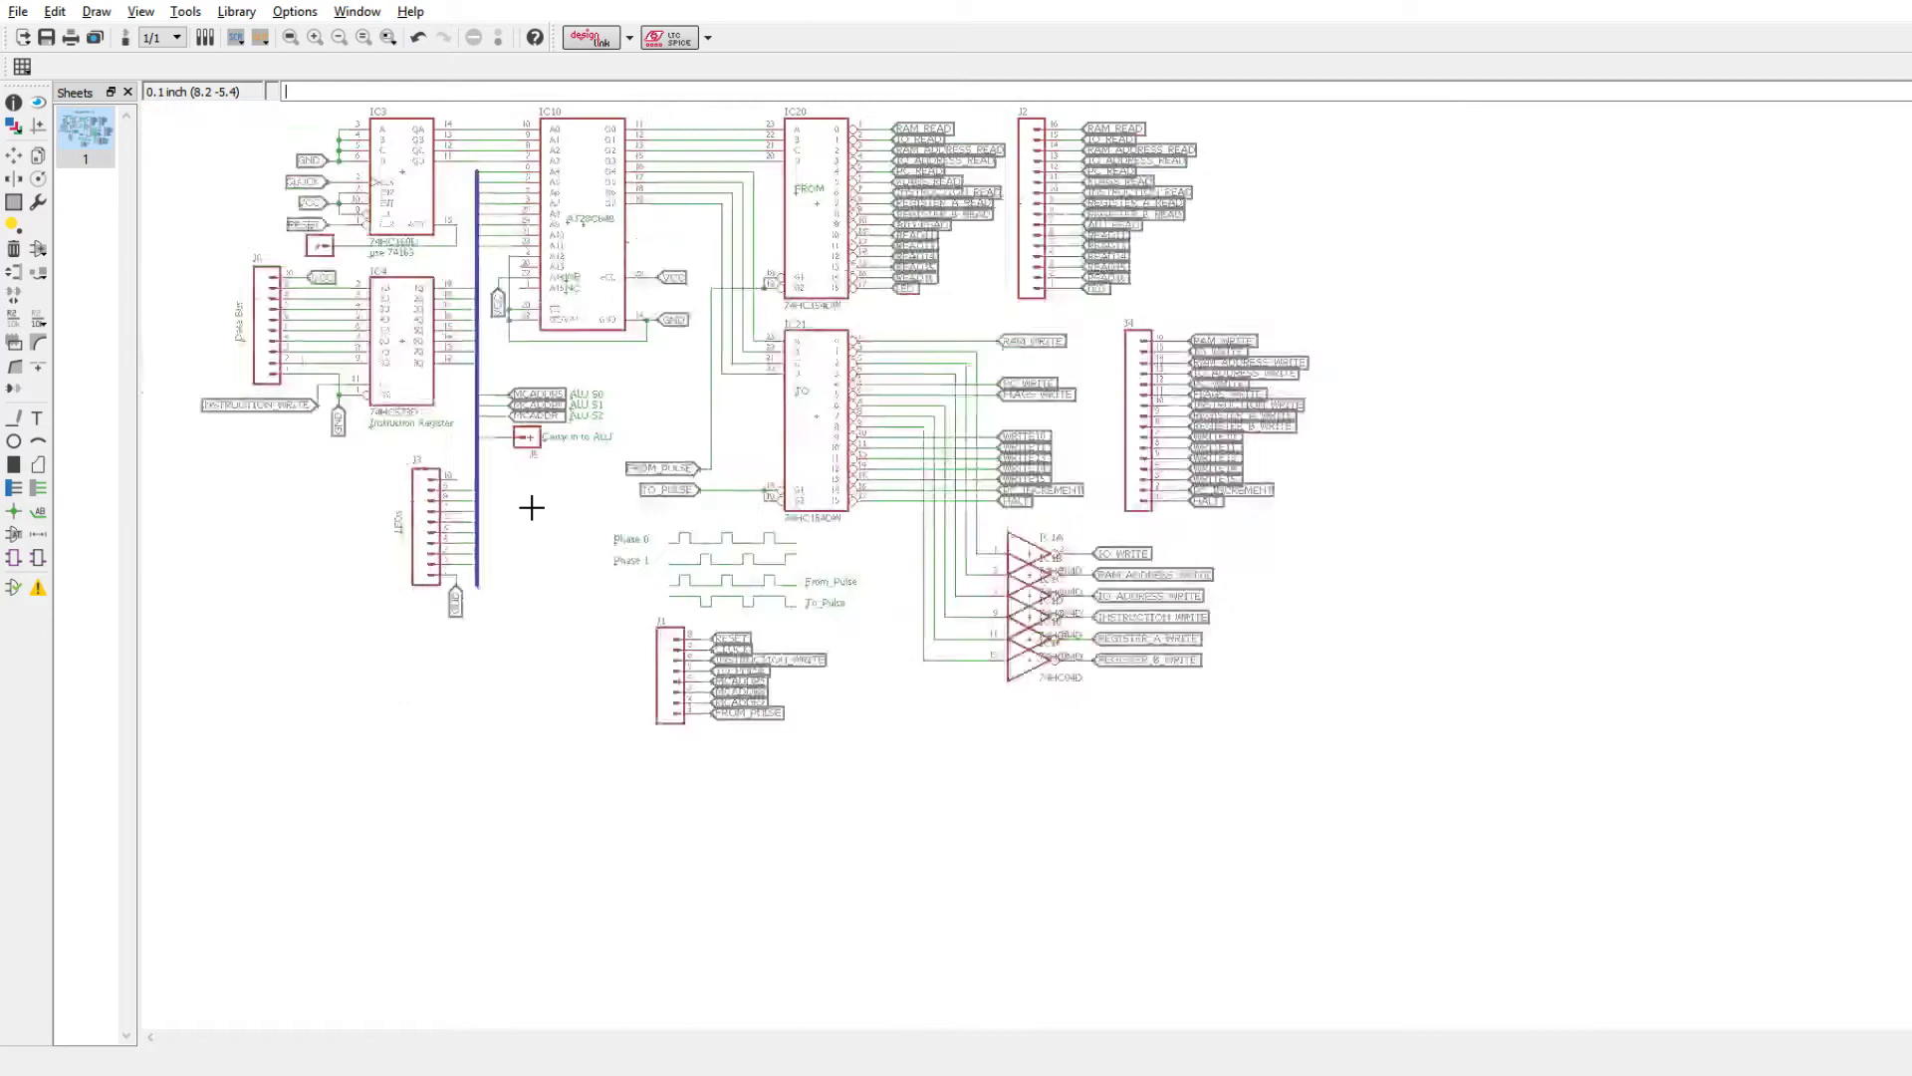
pyautogui.scroll(3, 344, 413)
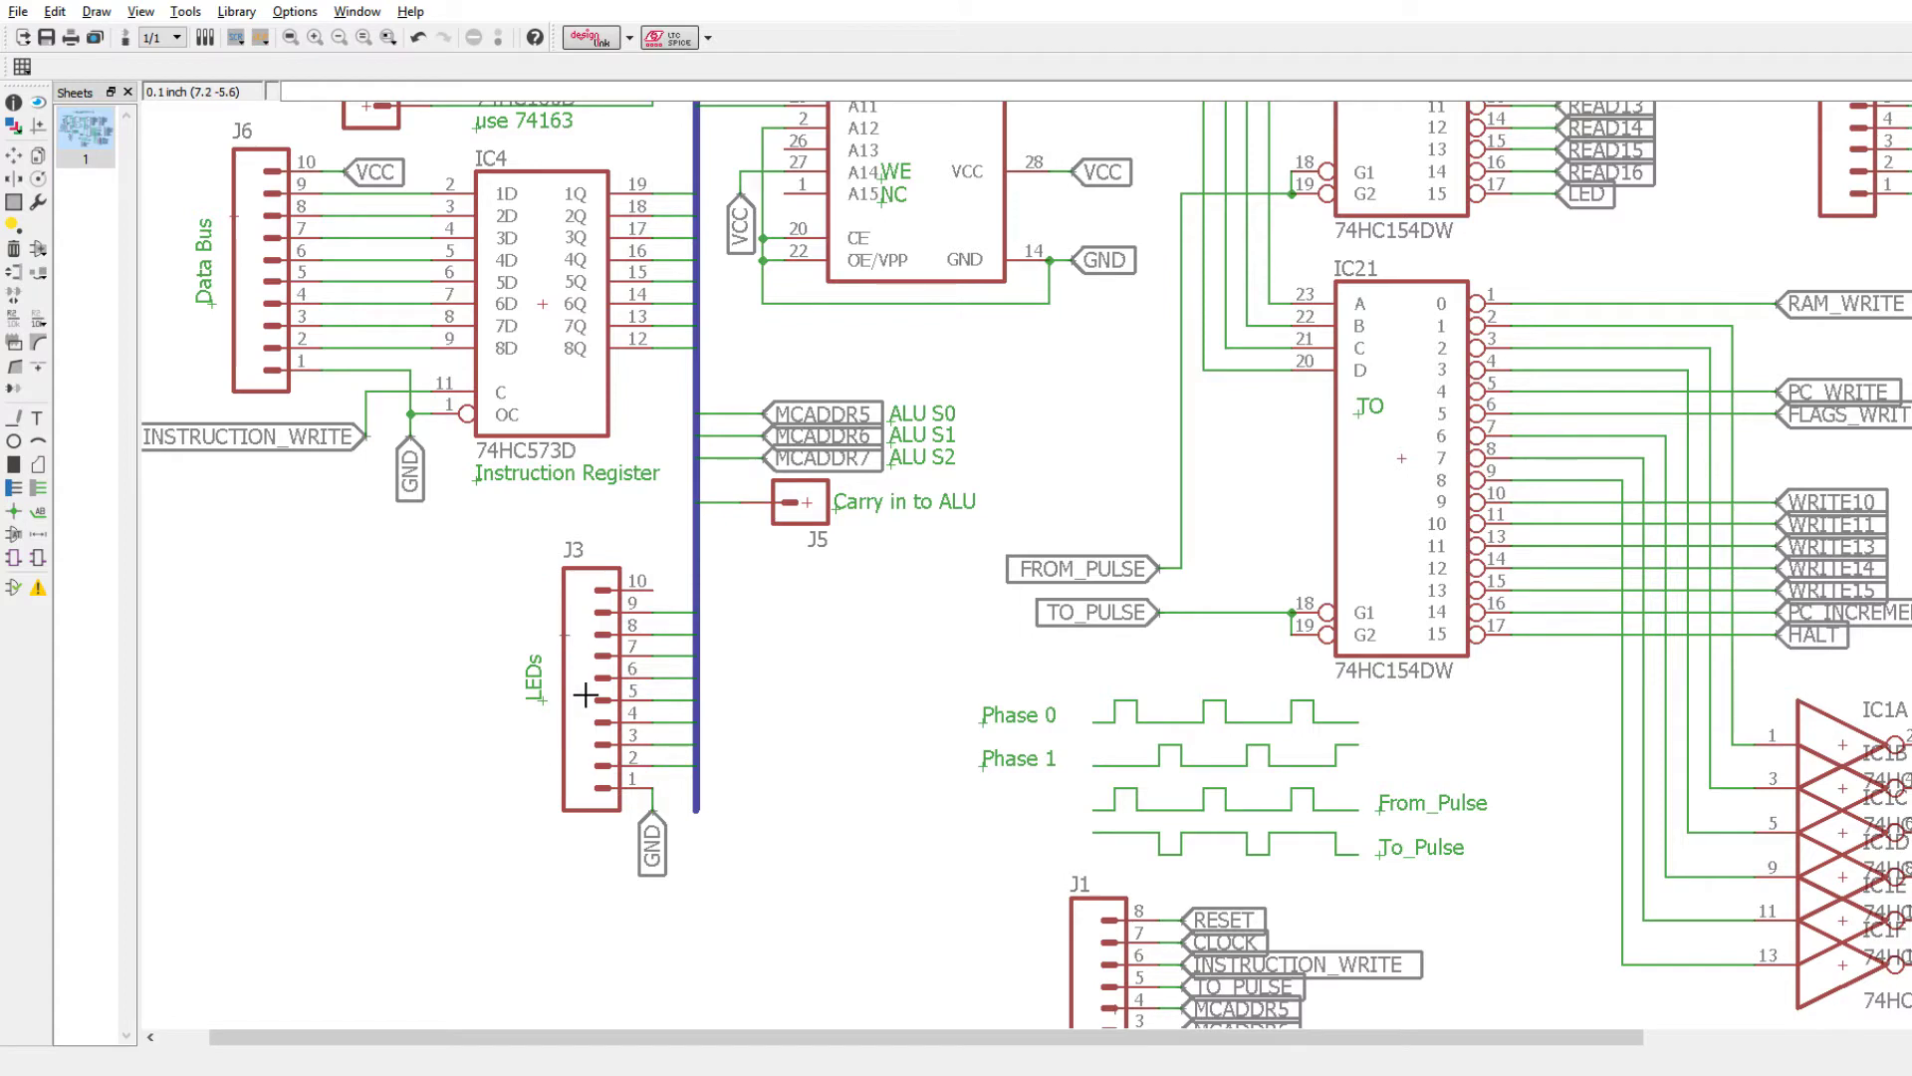
pyautogui.scroll(-2, 568, 622)
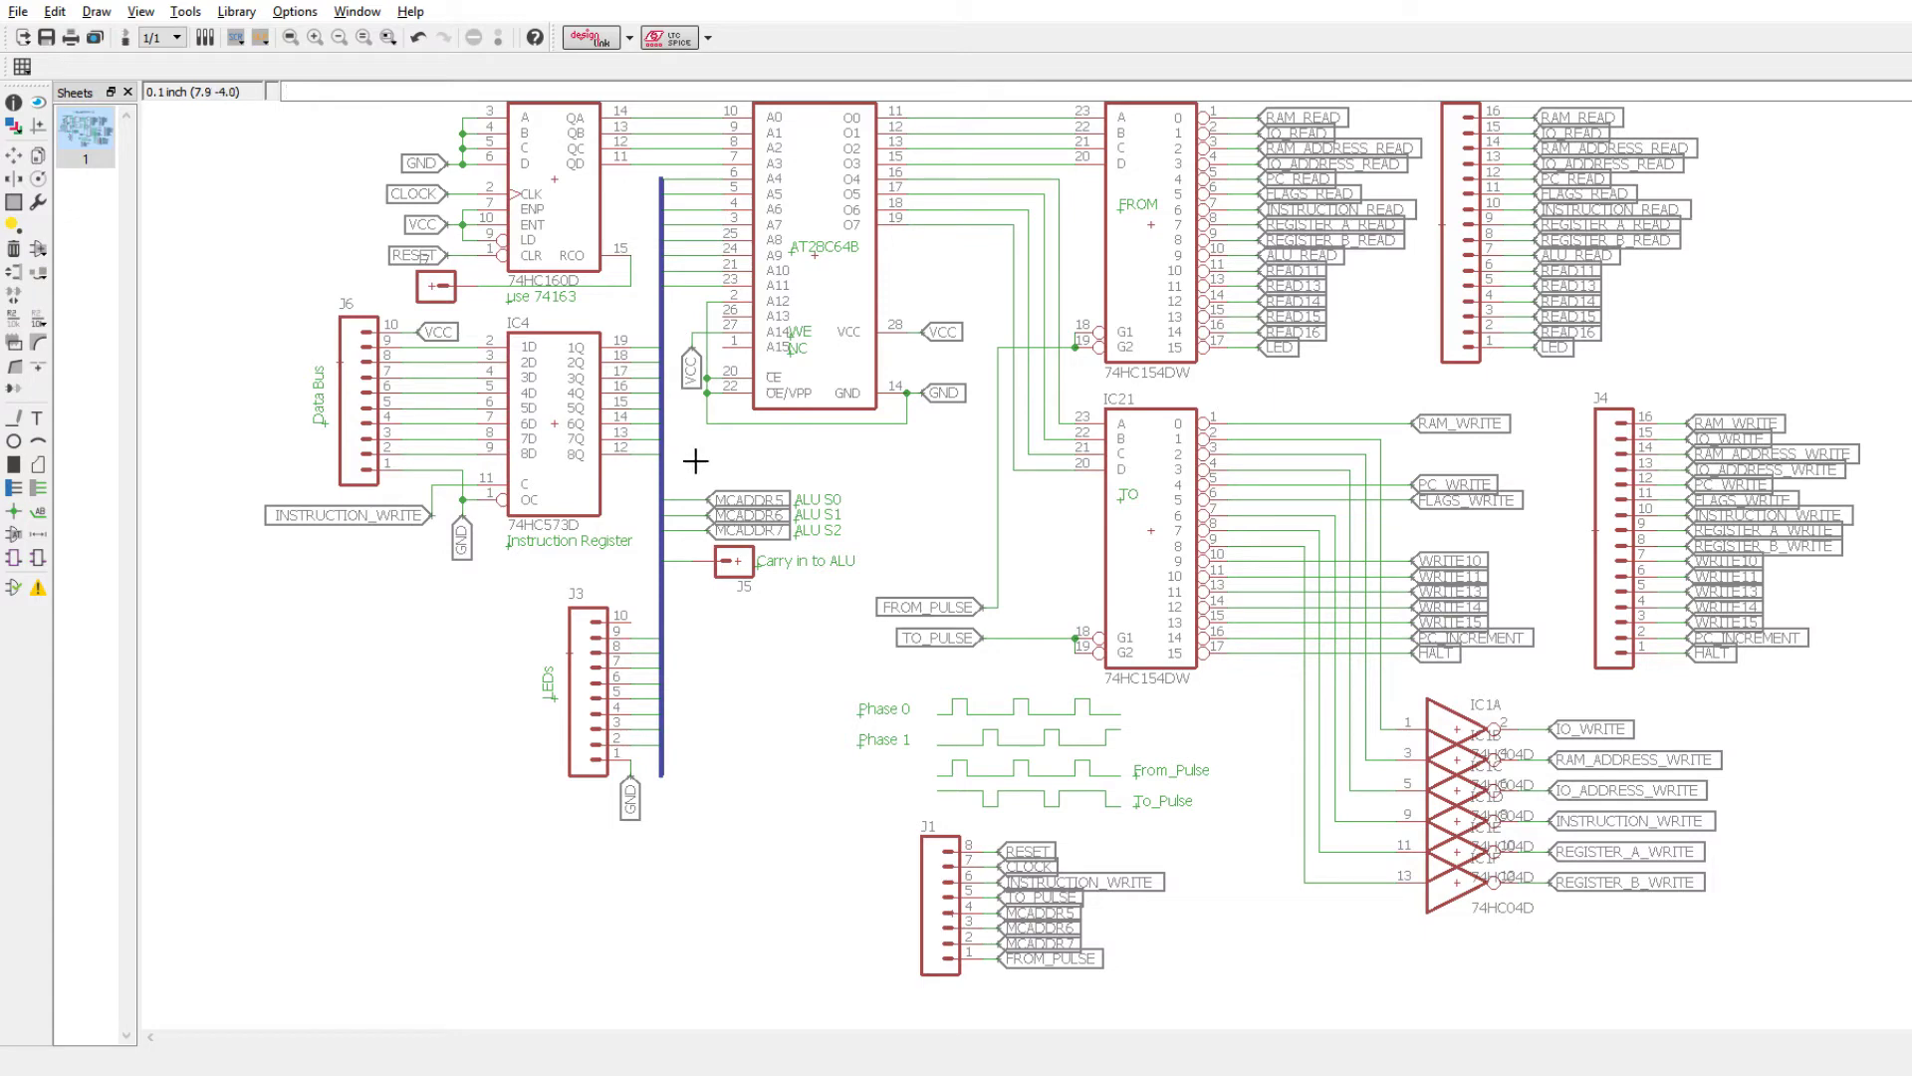
pyautogui.scroll(-1, 695, 460)
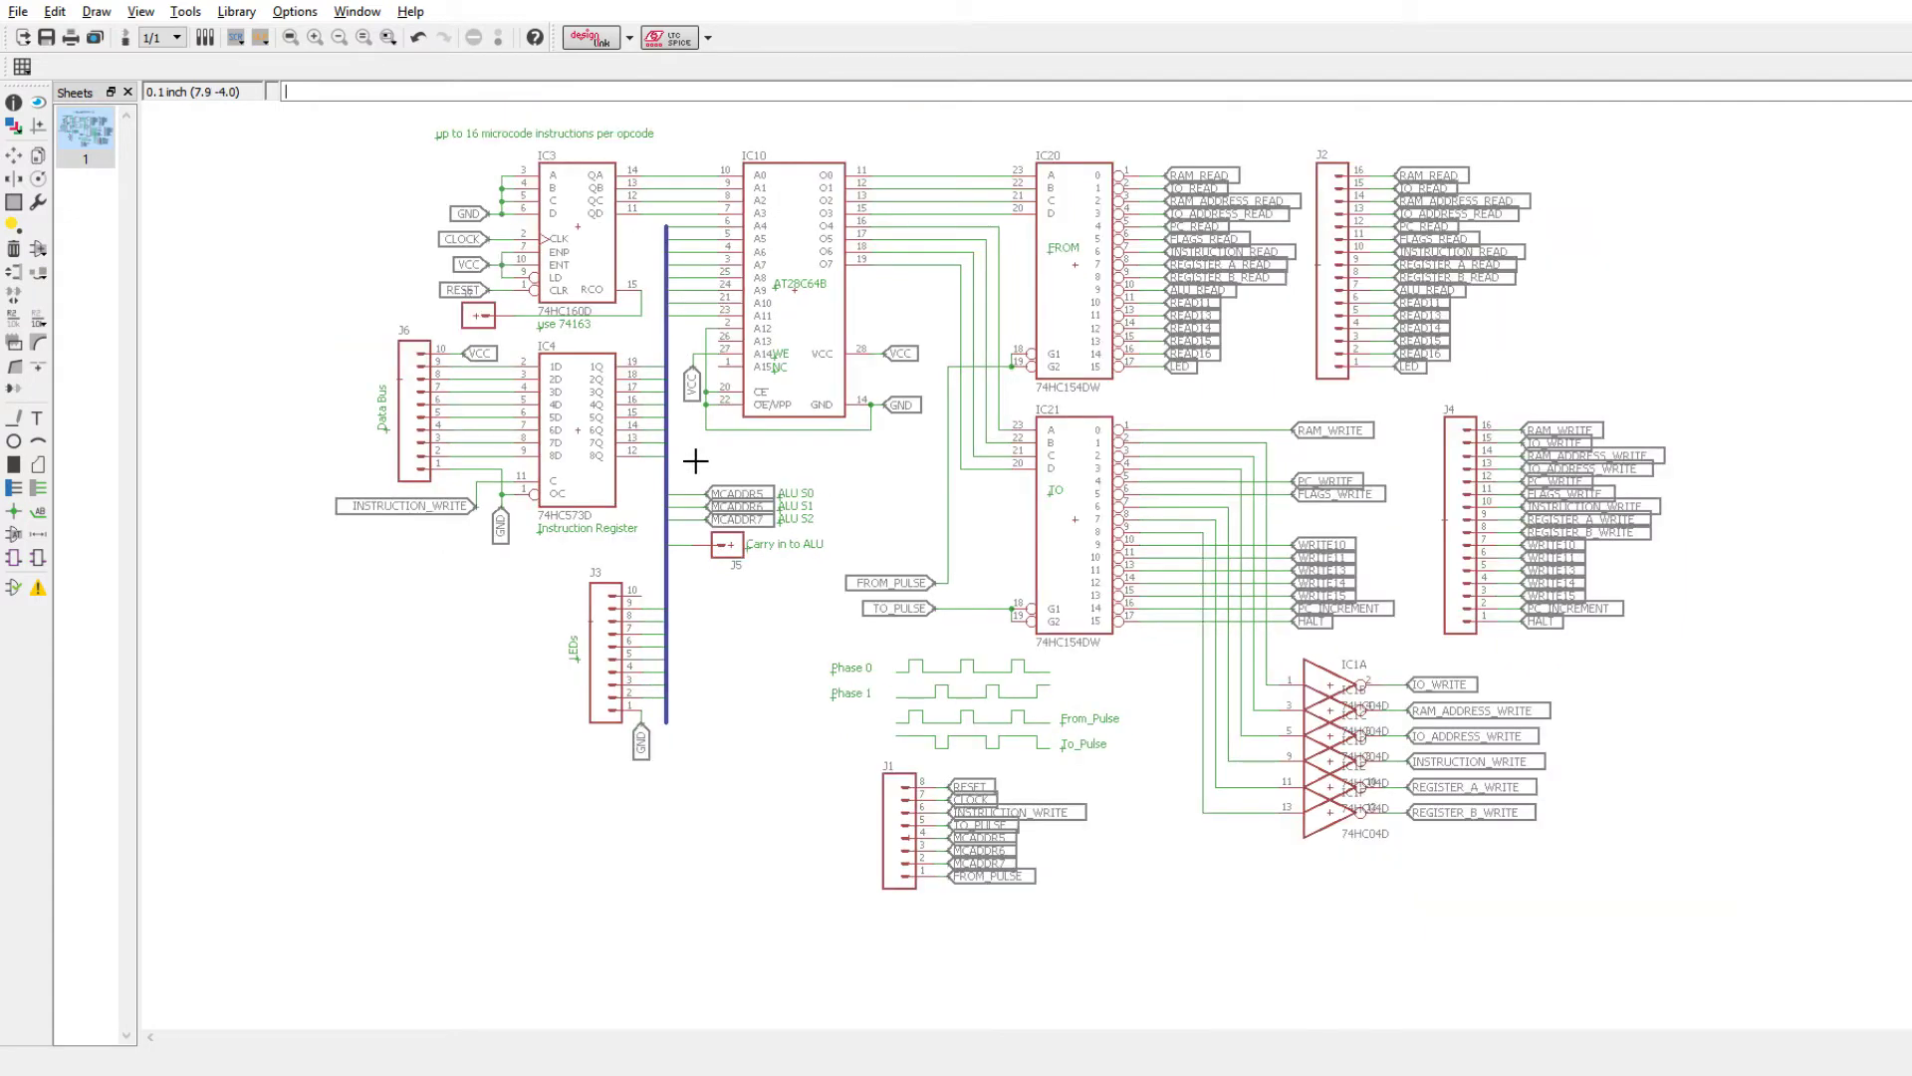
pyautogui.scroll(2, 1414, 538)
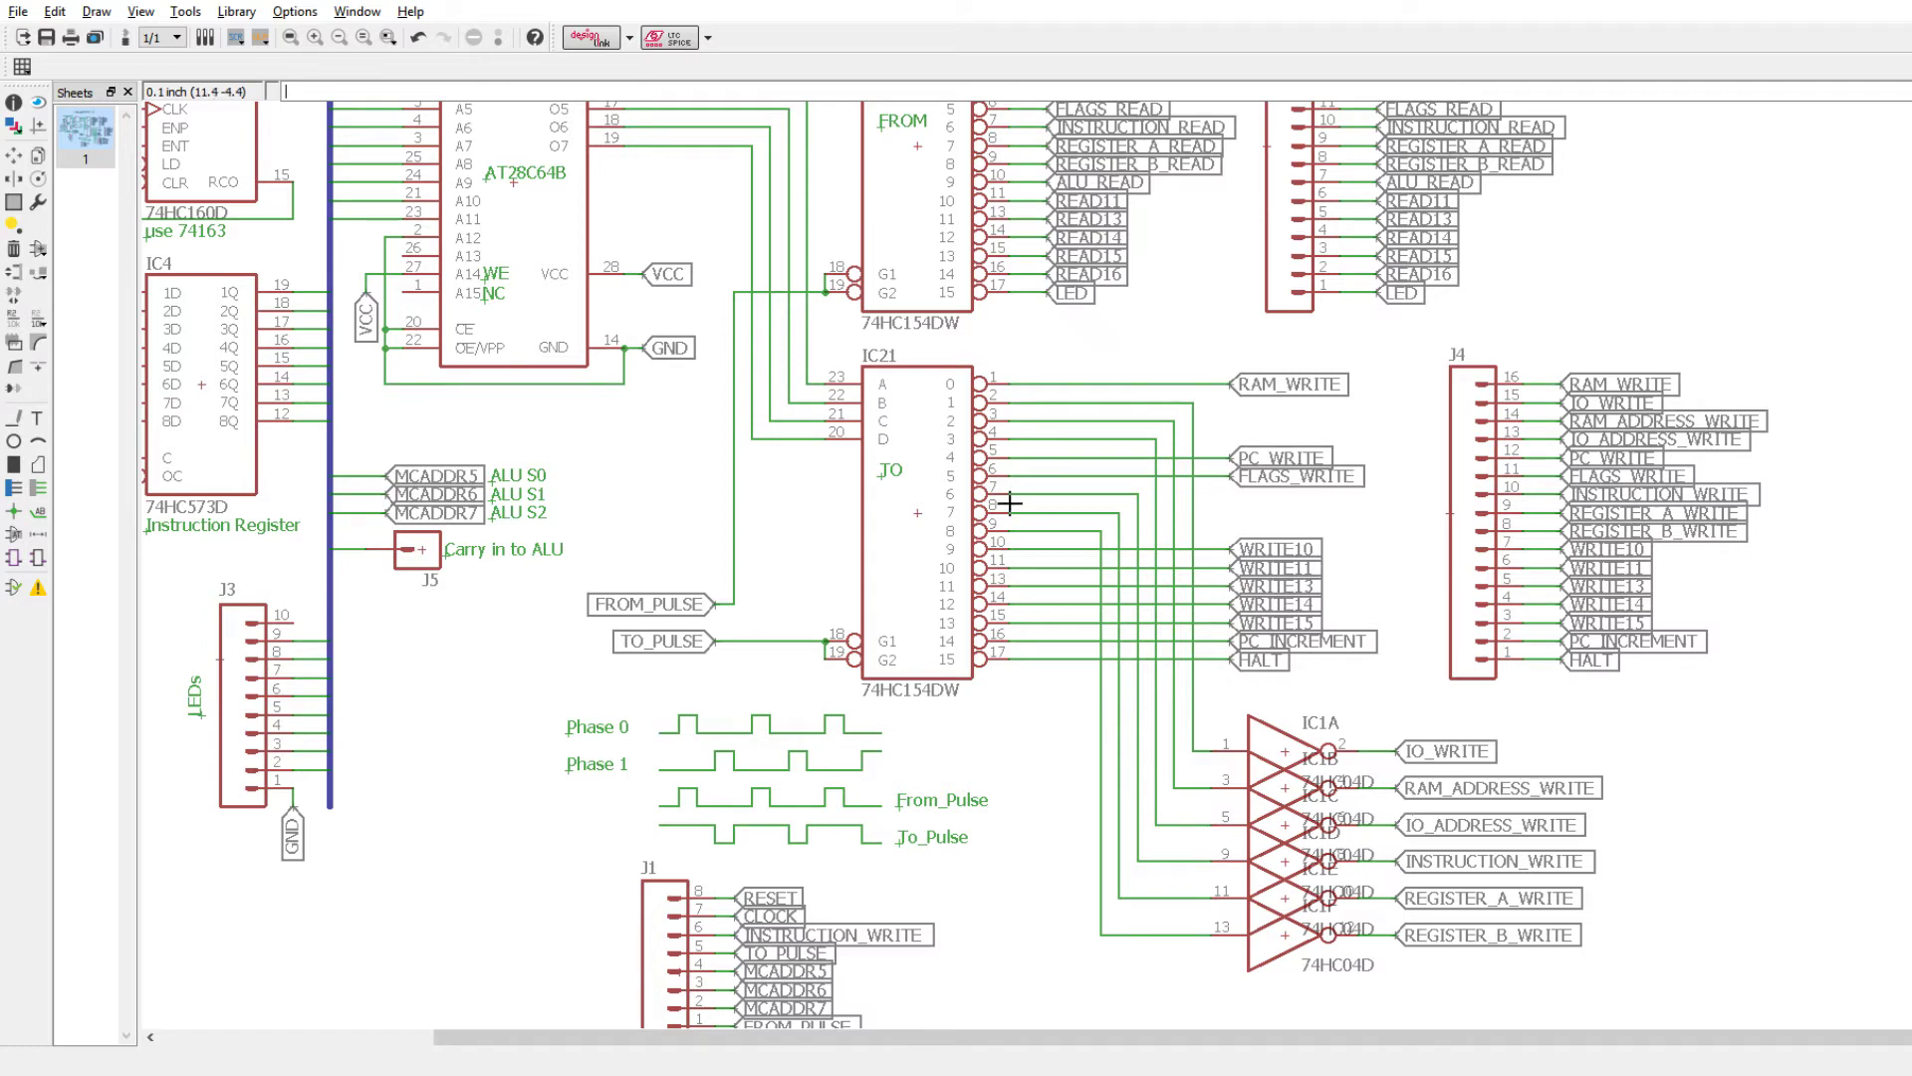
pyautogui.scroll(-2, 1309, 879)
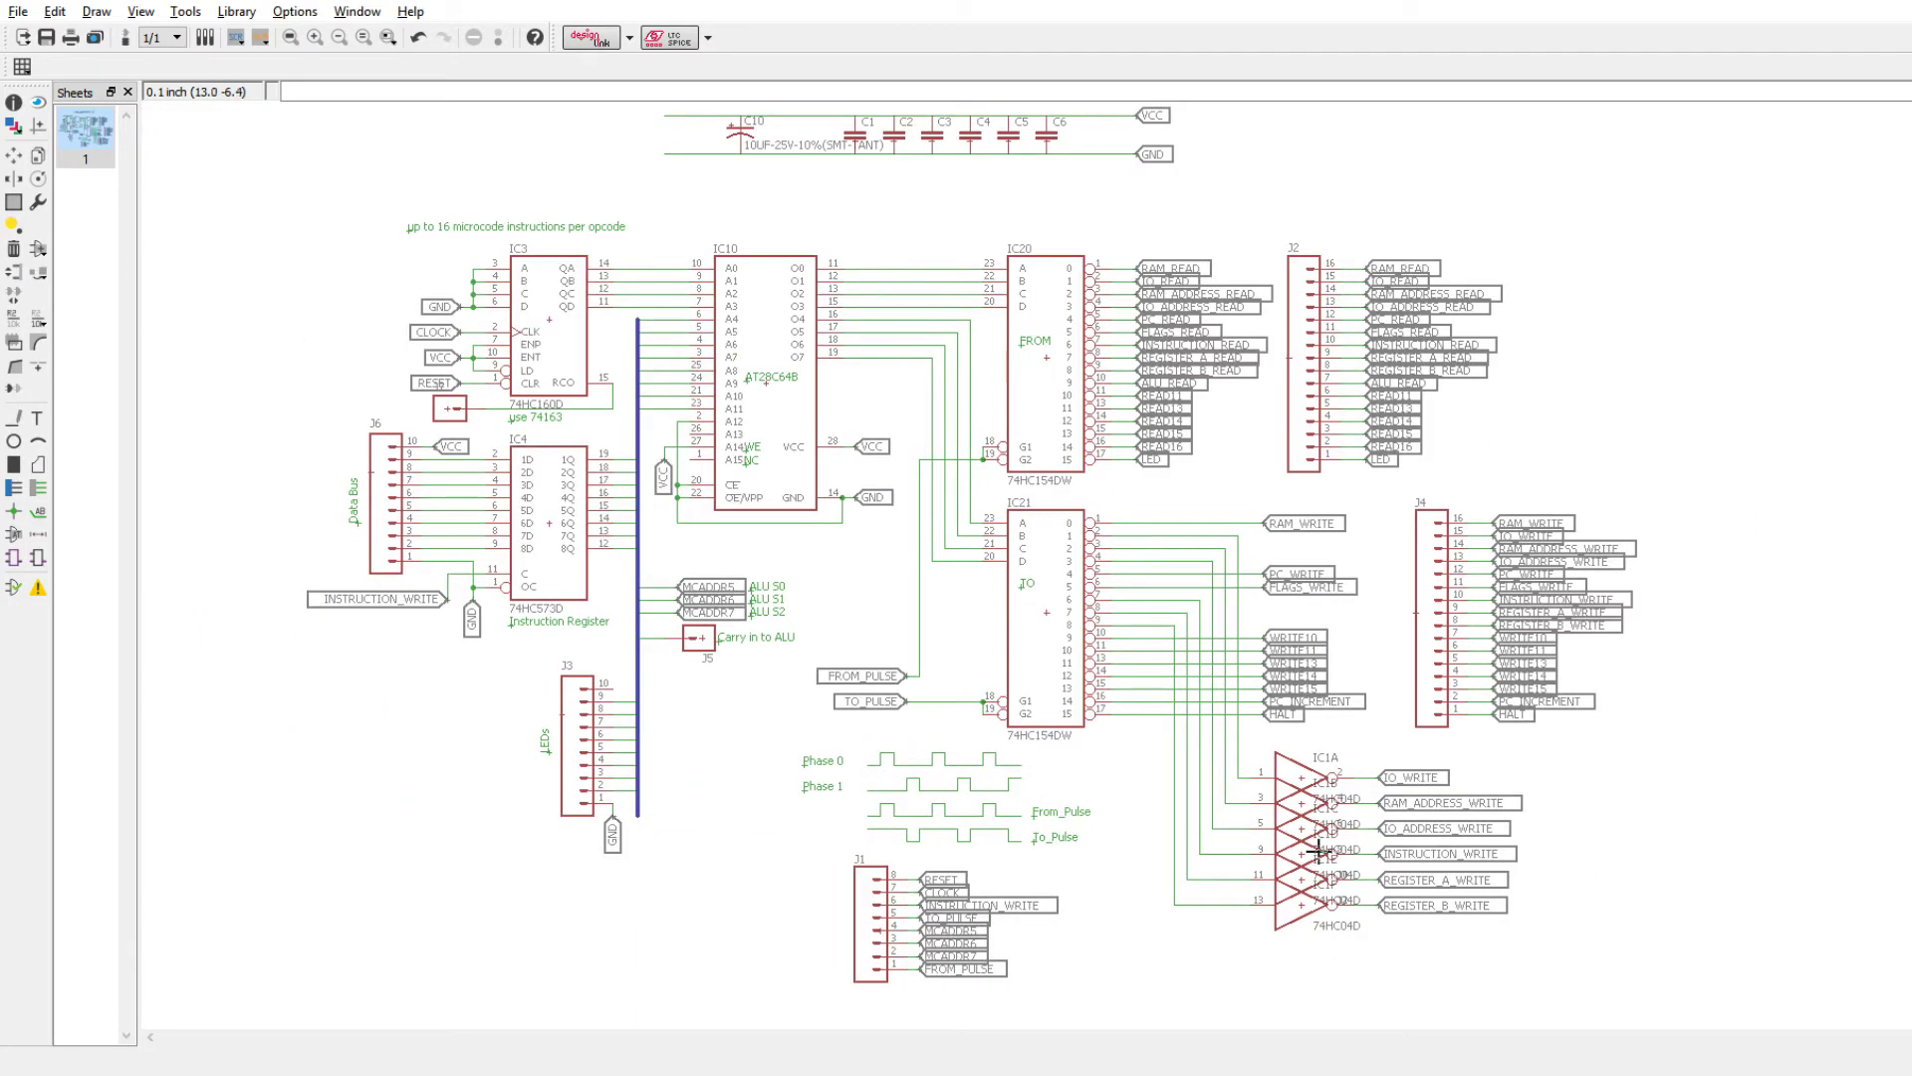
# Review the control signals on connector J1 and the ALU select and carry-in lines branching off the bus
pyautogui.scroll(2, 949, 991)
pyautogui.scroll(3, 949, 991)
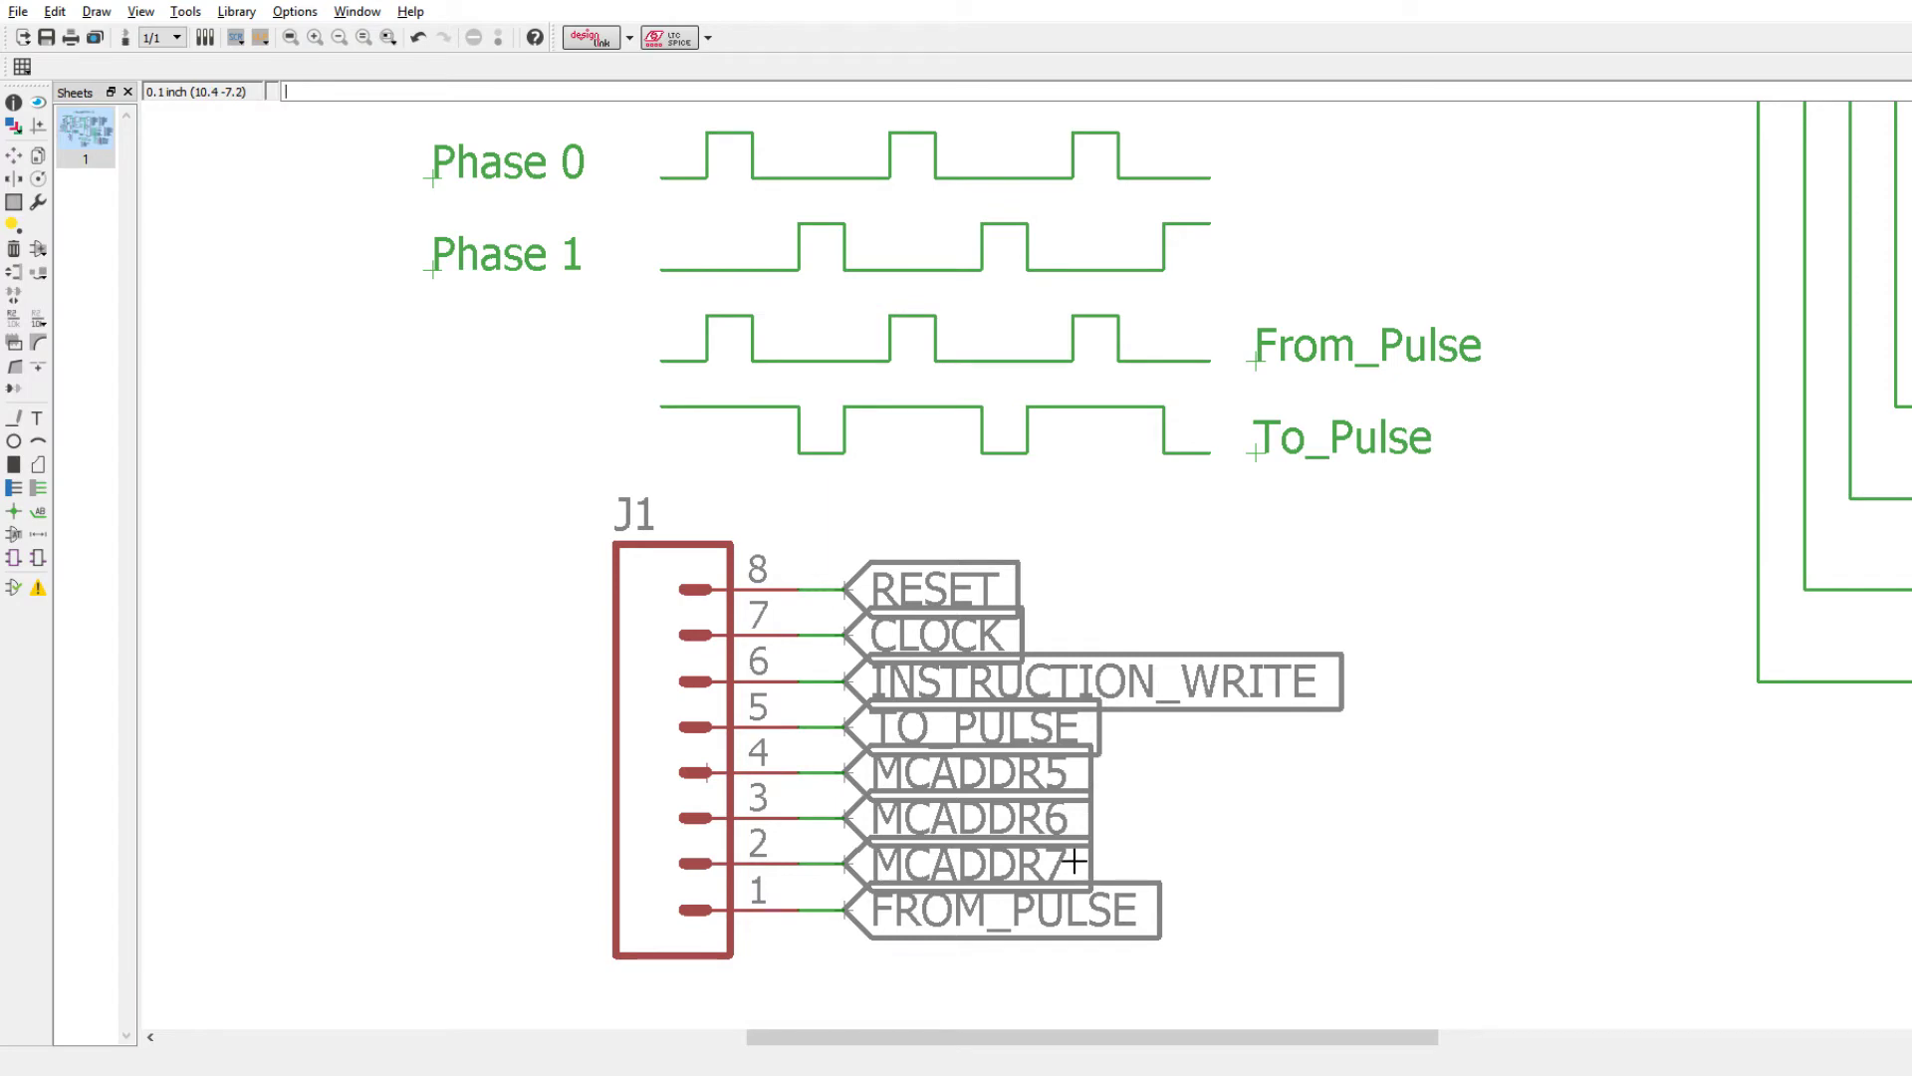
pyautogui.scroll(-1, 1074, 859)
pyautogui.scroll(-3, 1074, 859)
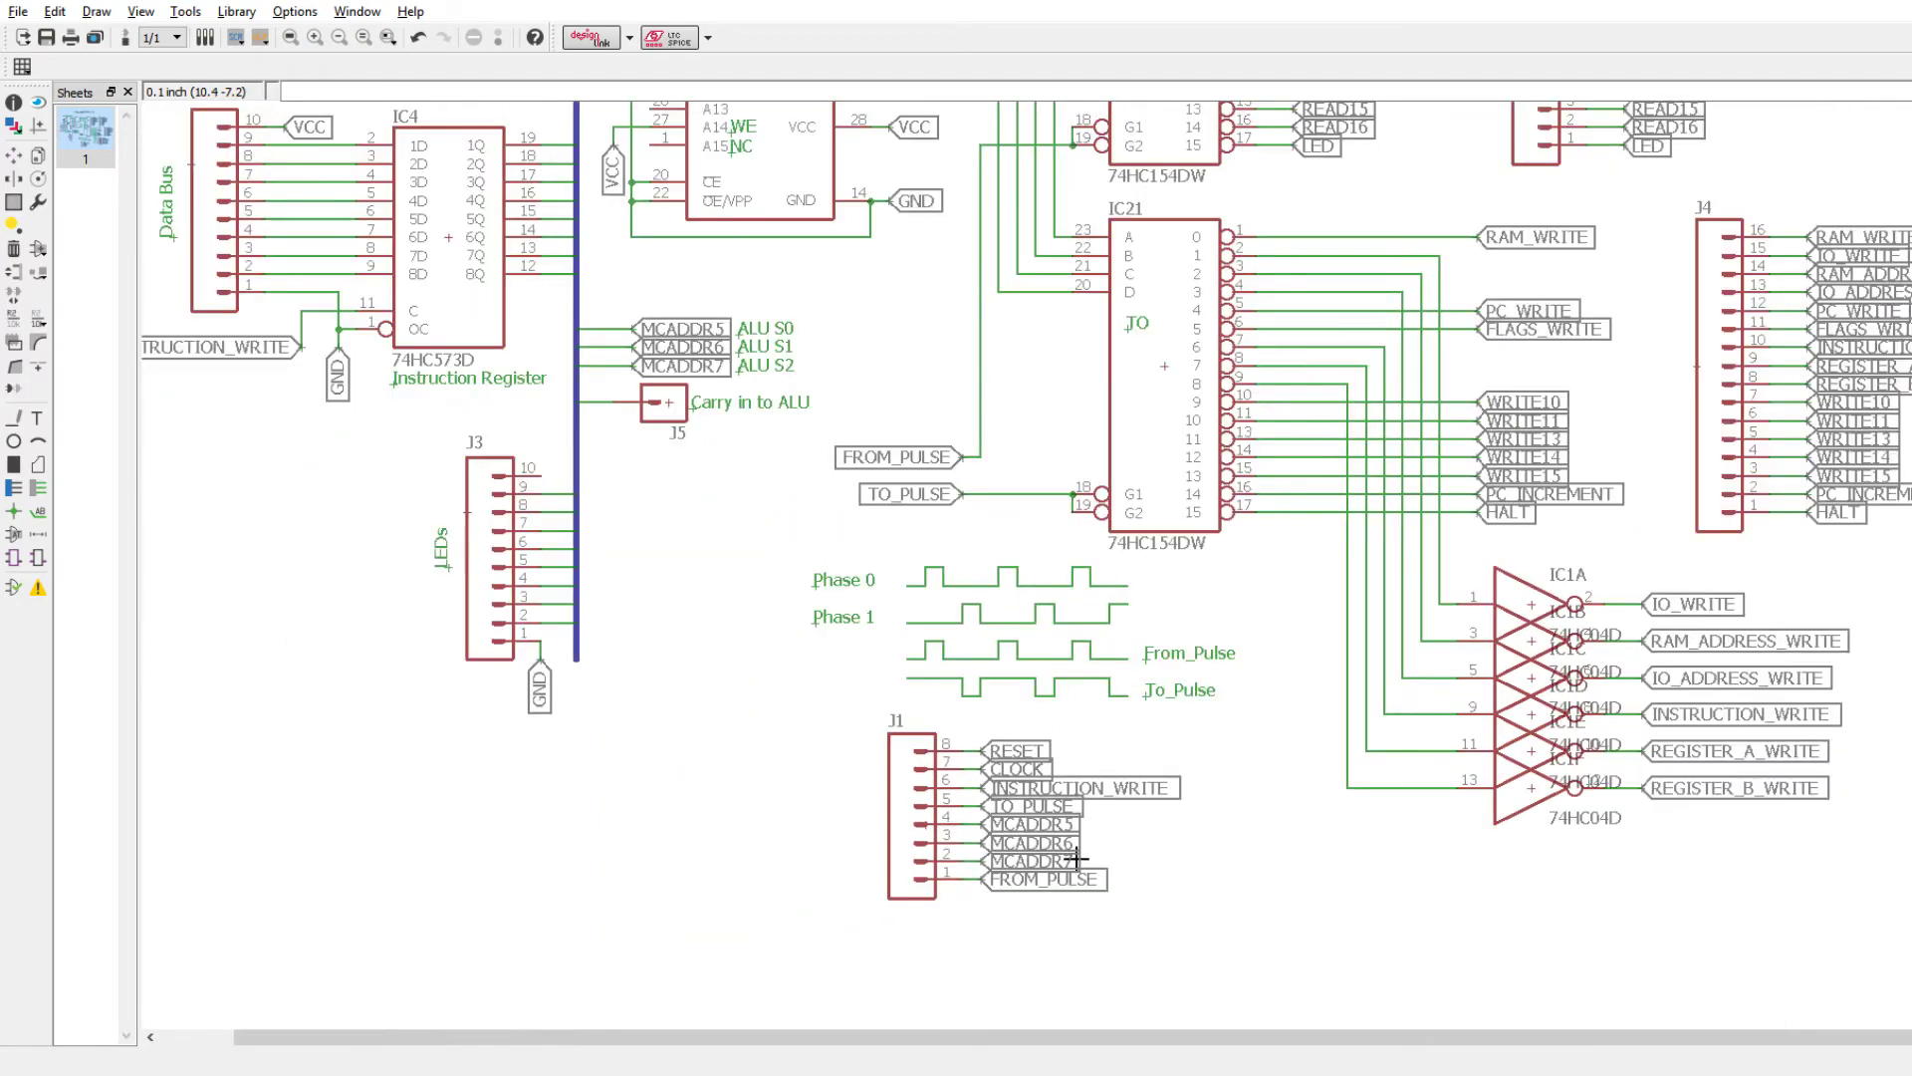
pyautogui.scroll(2, 811, 411)
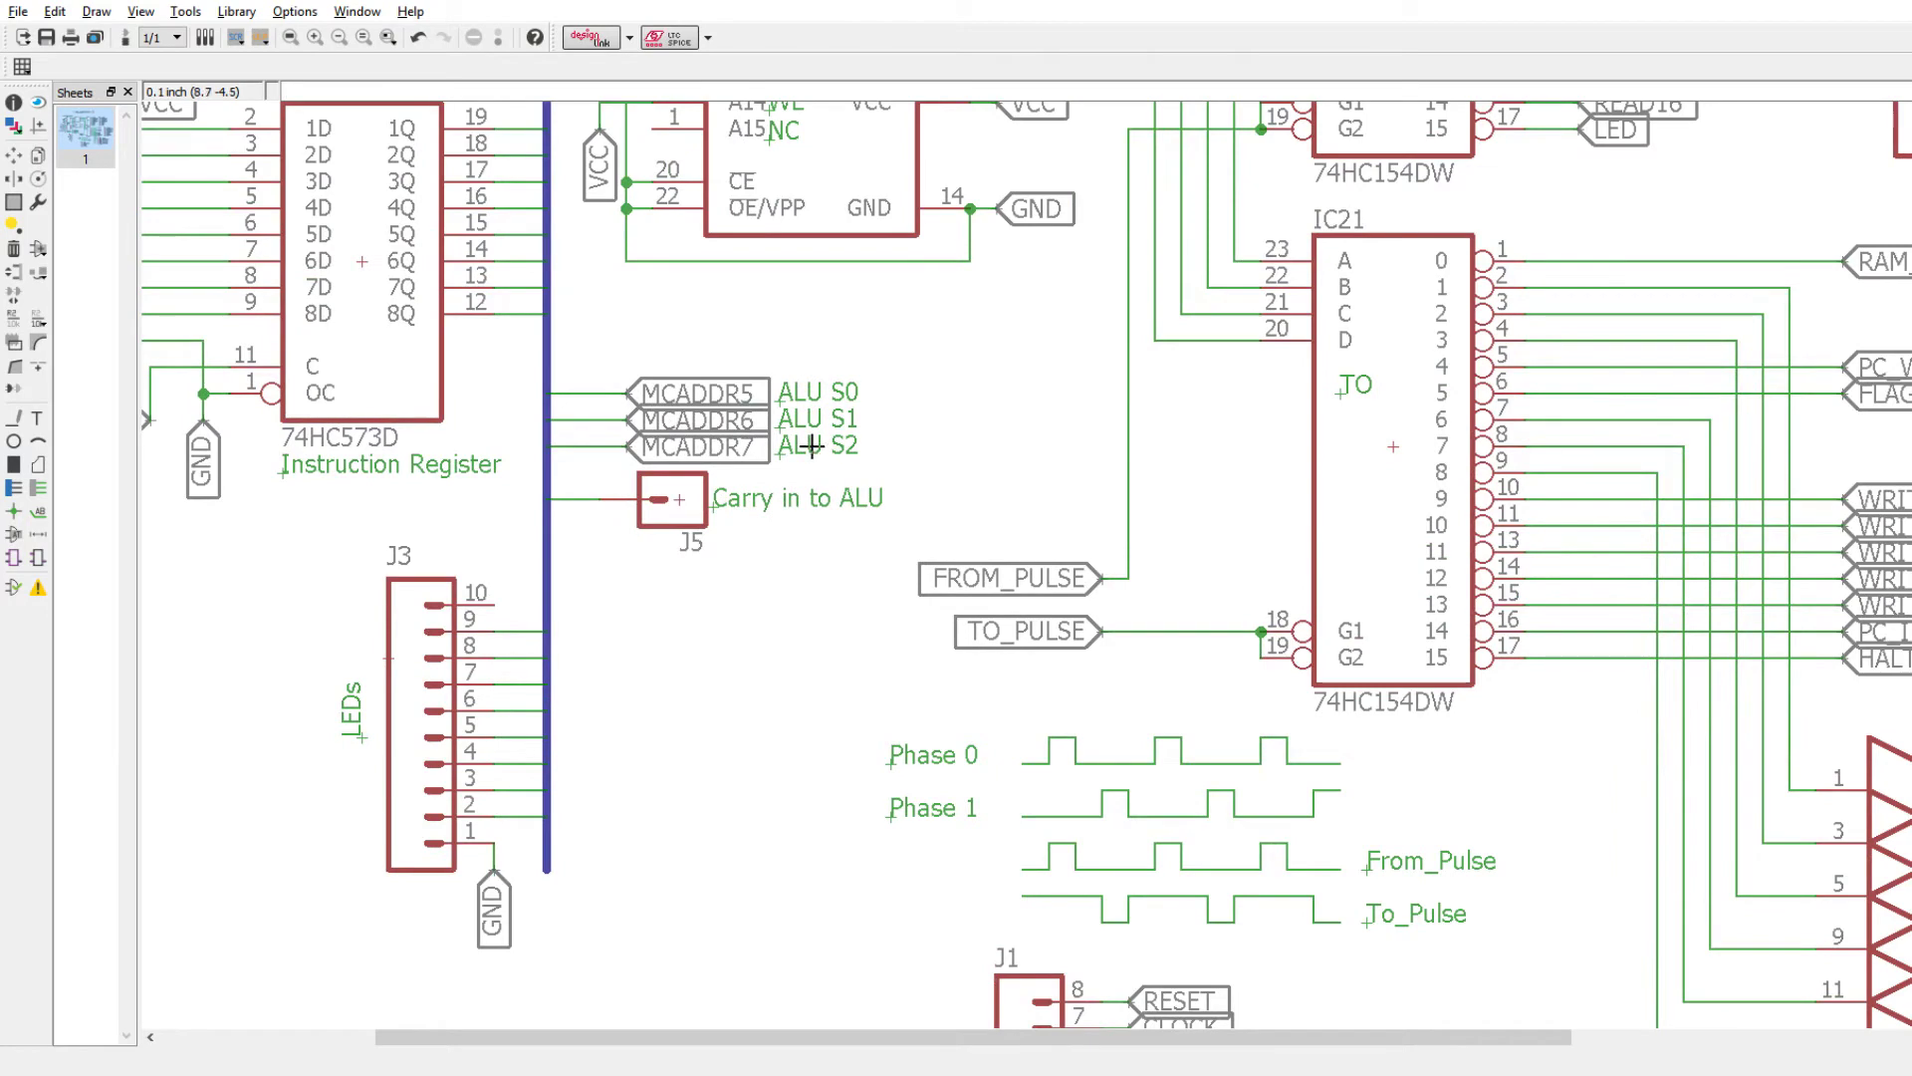
pyautogui.scroll(1, 759, 426)
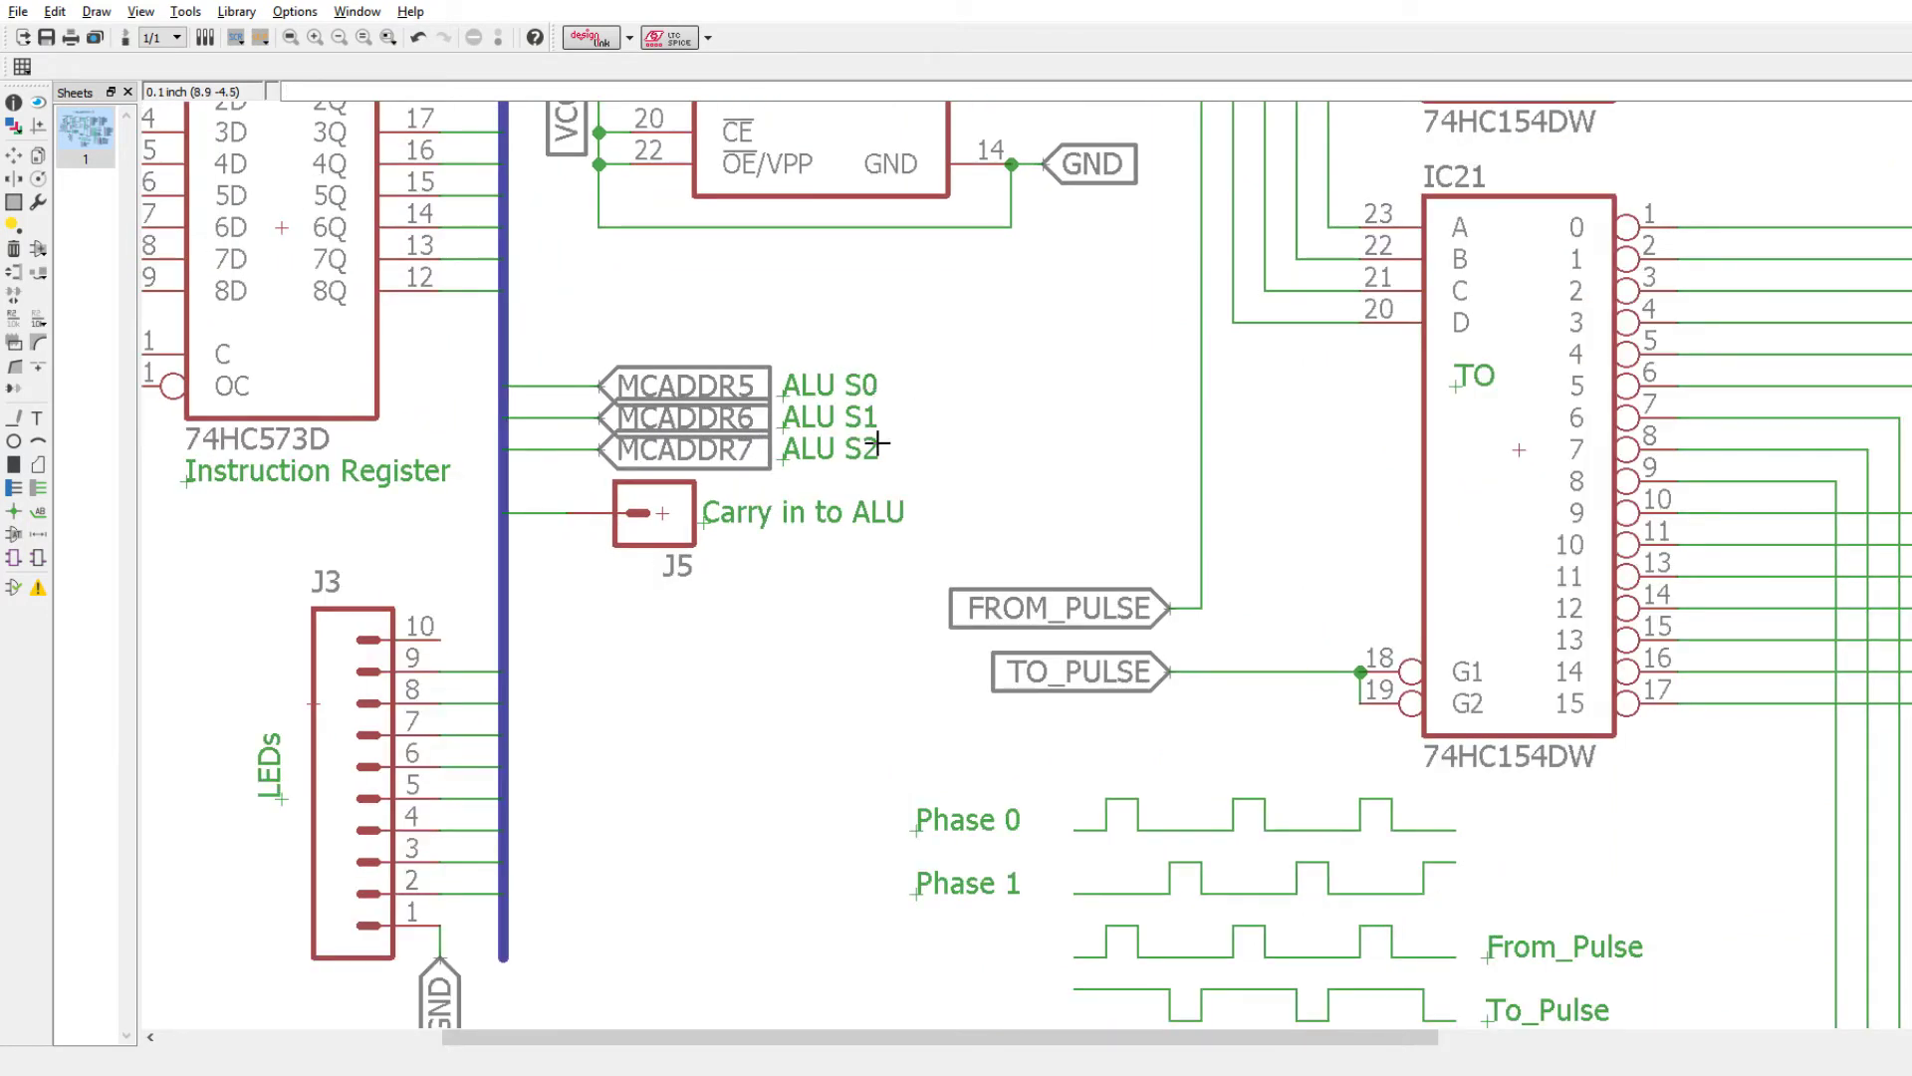
pyautogui.scroll(-3, 876, 443)
pyautogui.scroll(2, 698, 298)
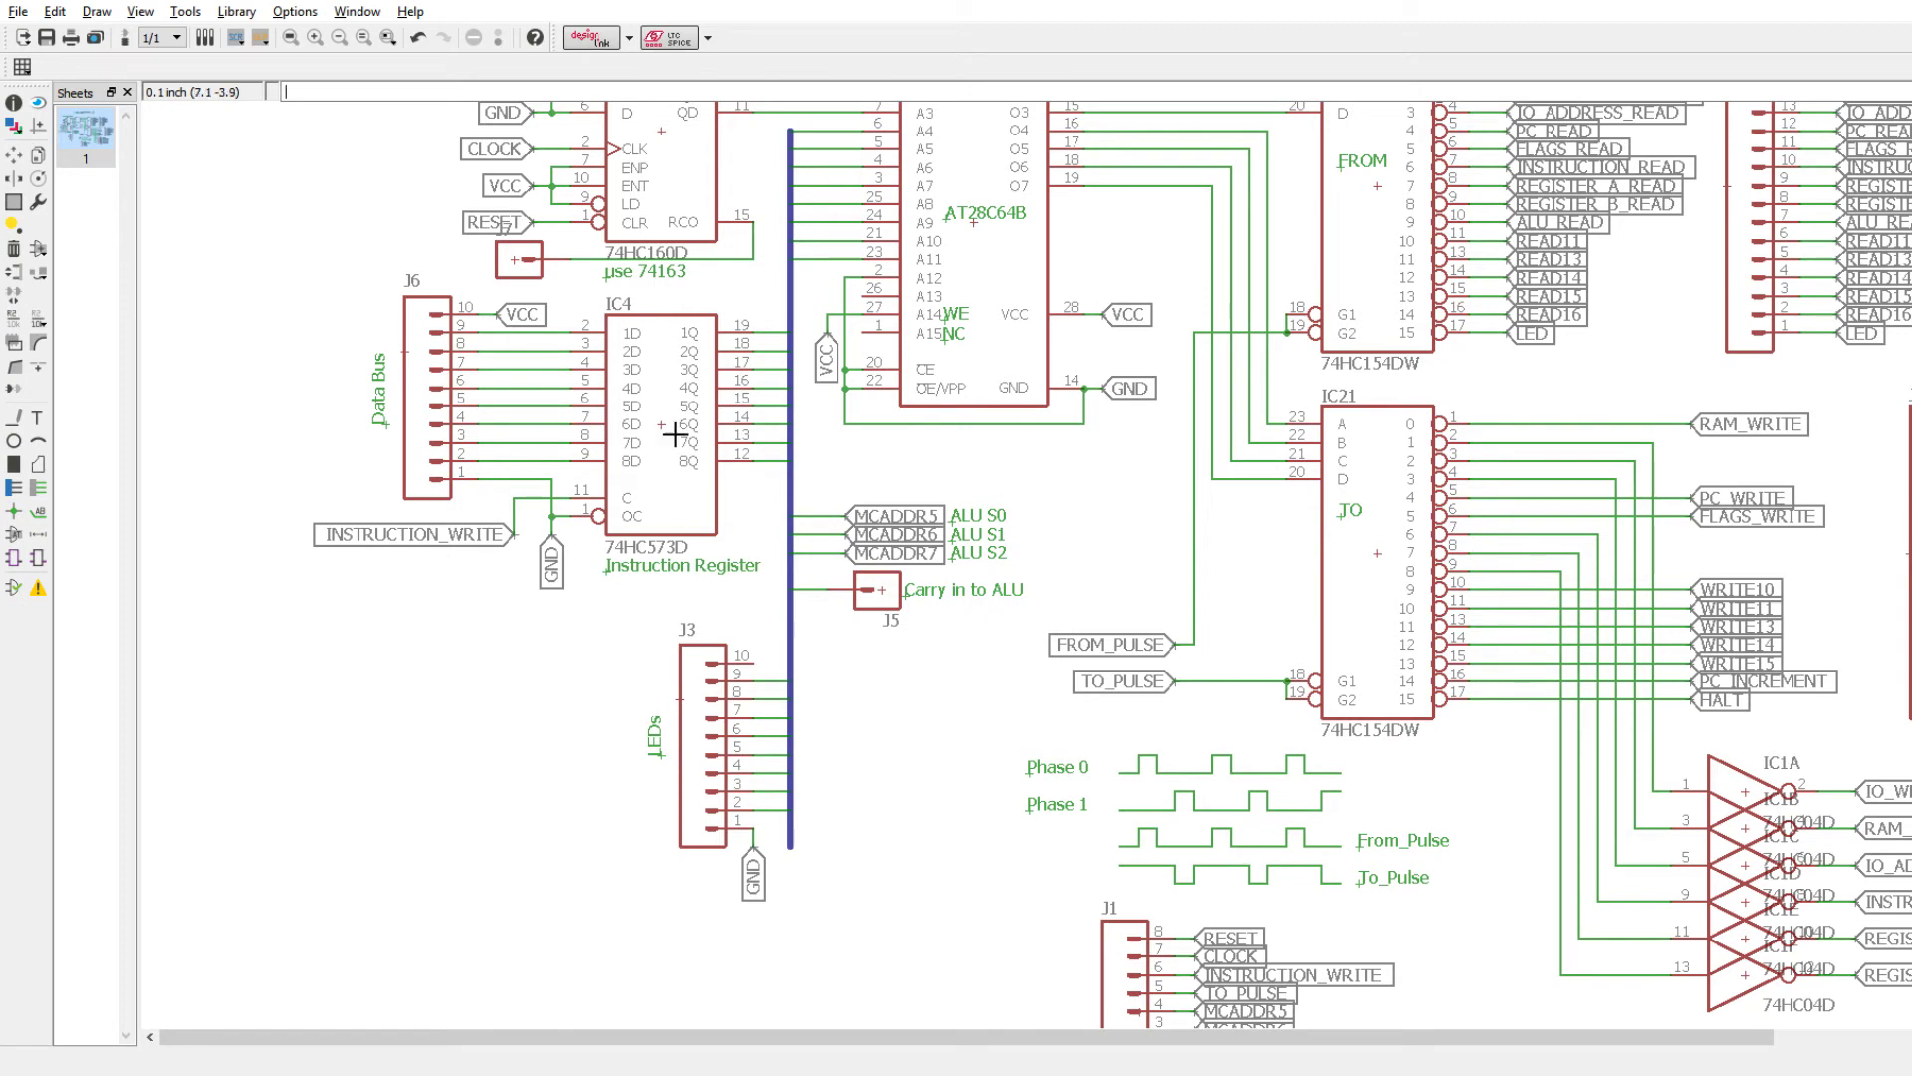
pyautogui.scroll(-2, 797, 567)
pyautogui.scroll(-1, 797, 568)
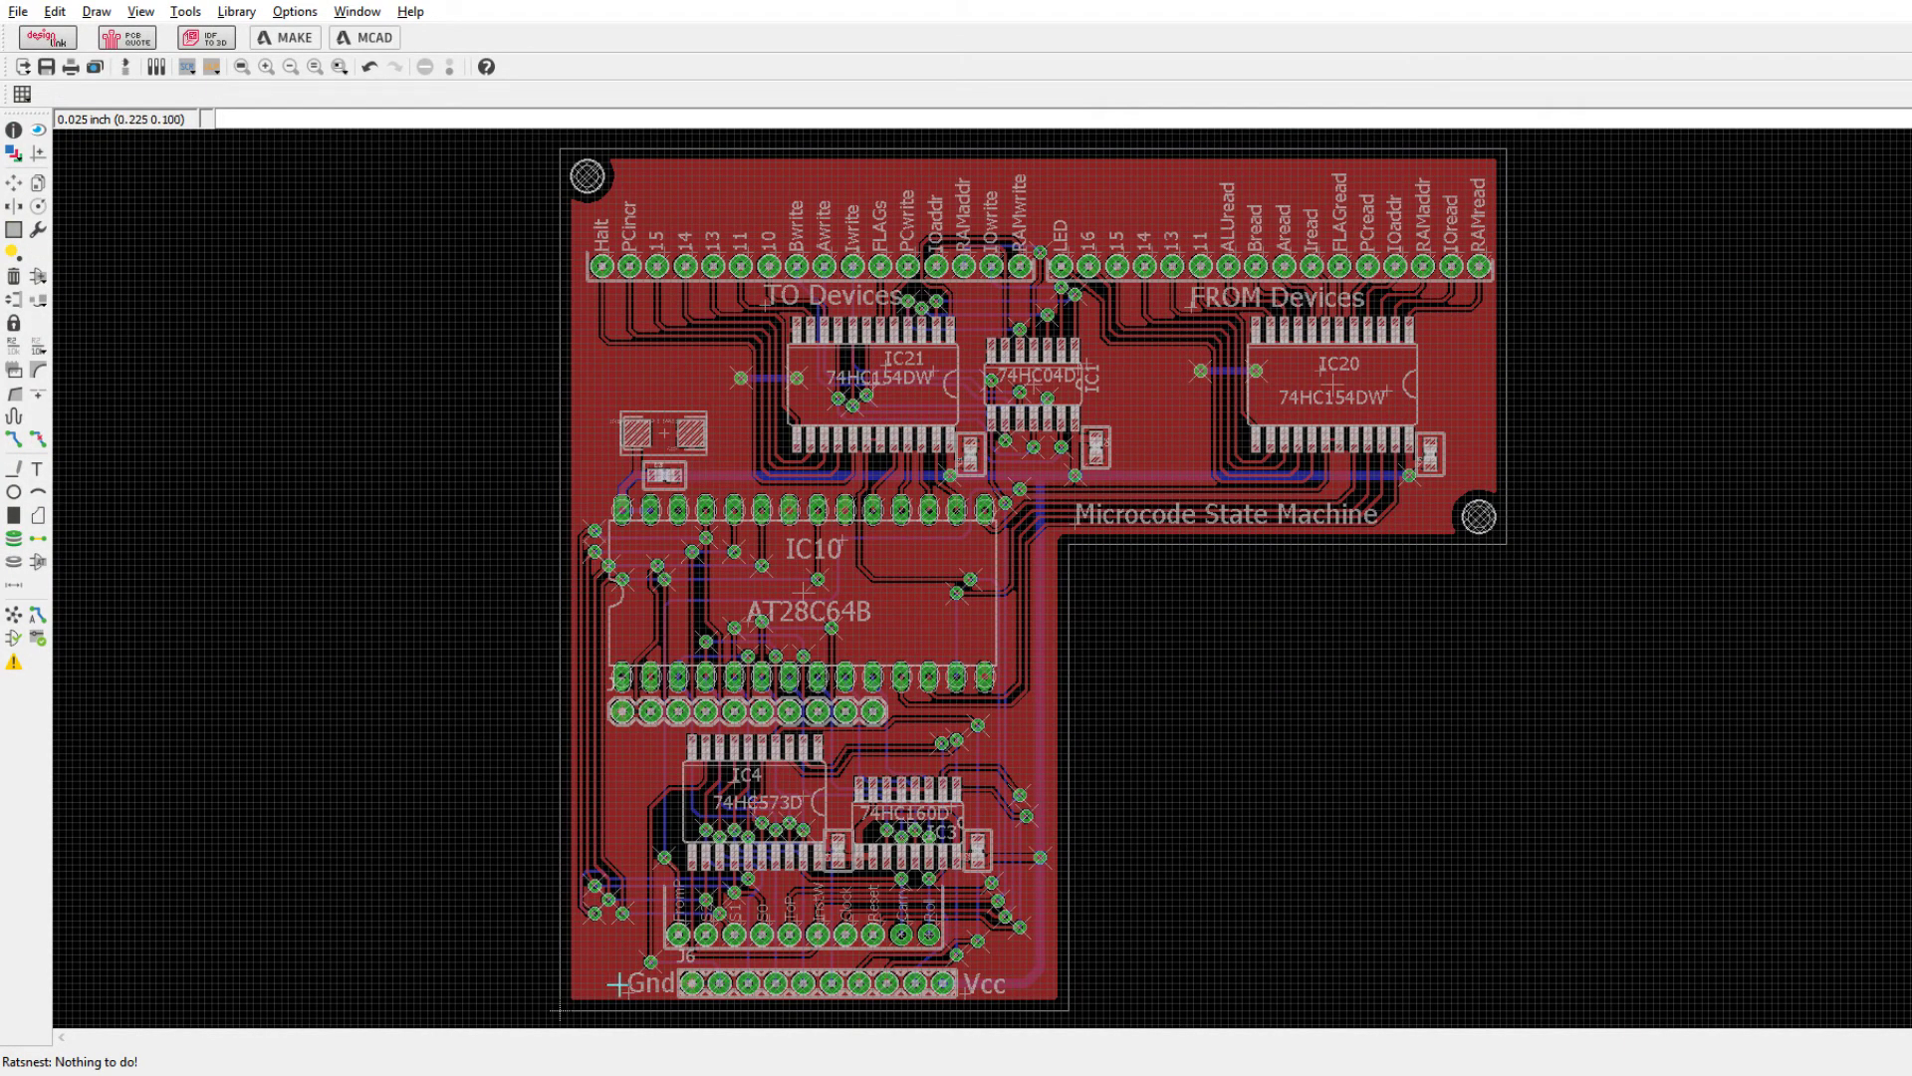
# Inspect the board layout around IC4 and IC3, including the control, data bus and LED connectors
pyautogui.scroll(6, 755, 1009)
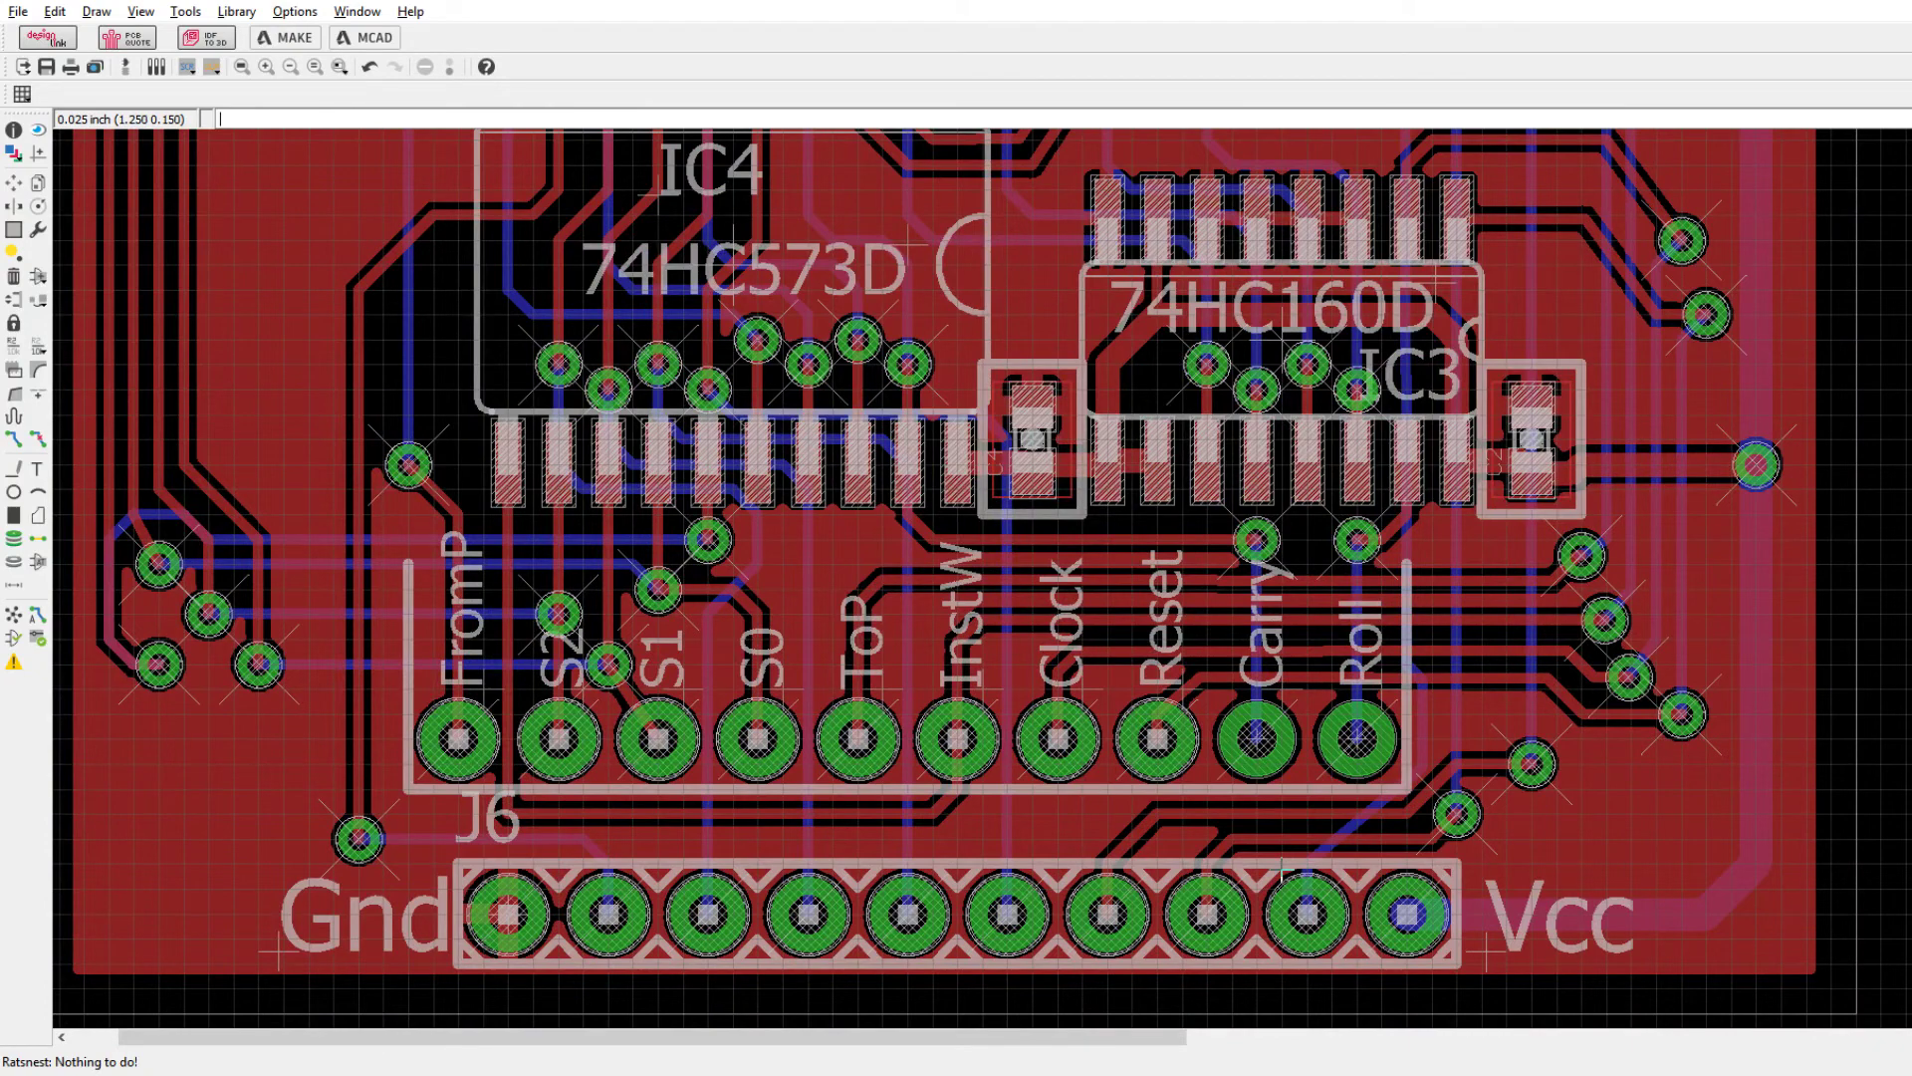
pyautogui.scroll(-2, 713, 881)
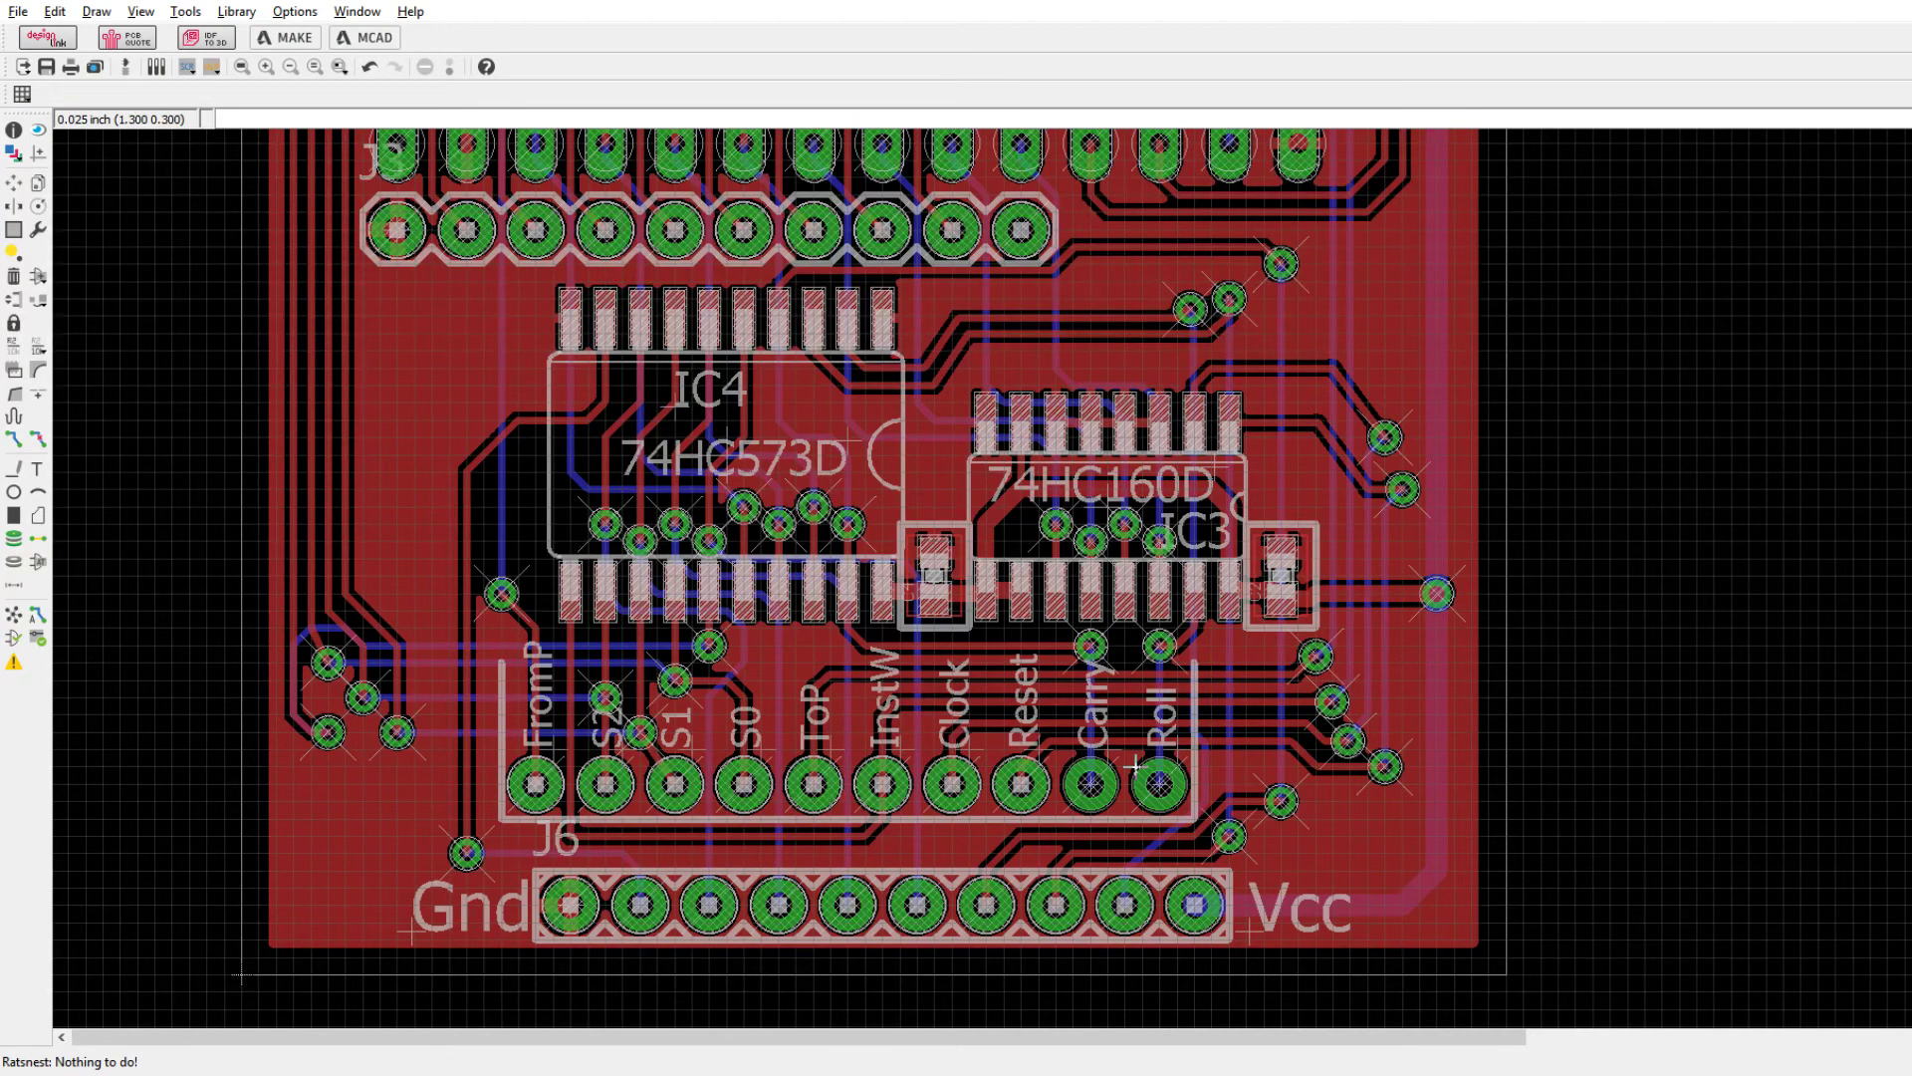
pyautogui.scroll(1, 1021, 772)
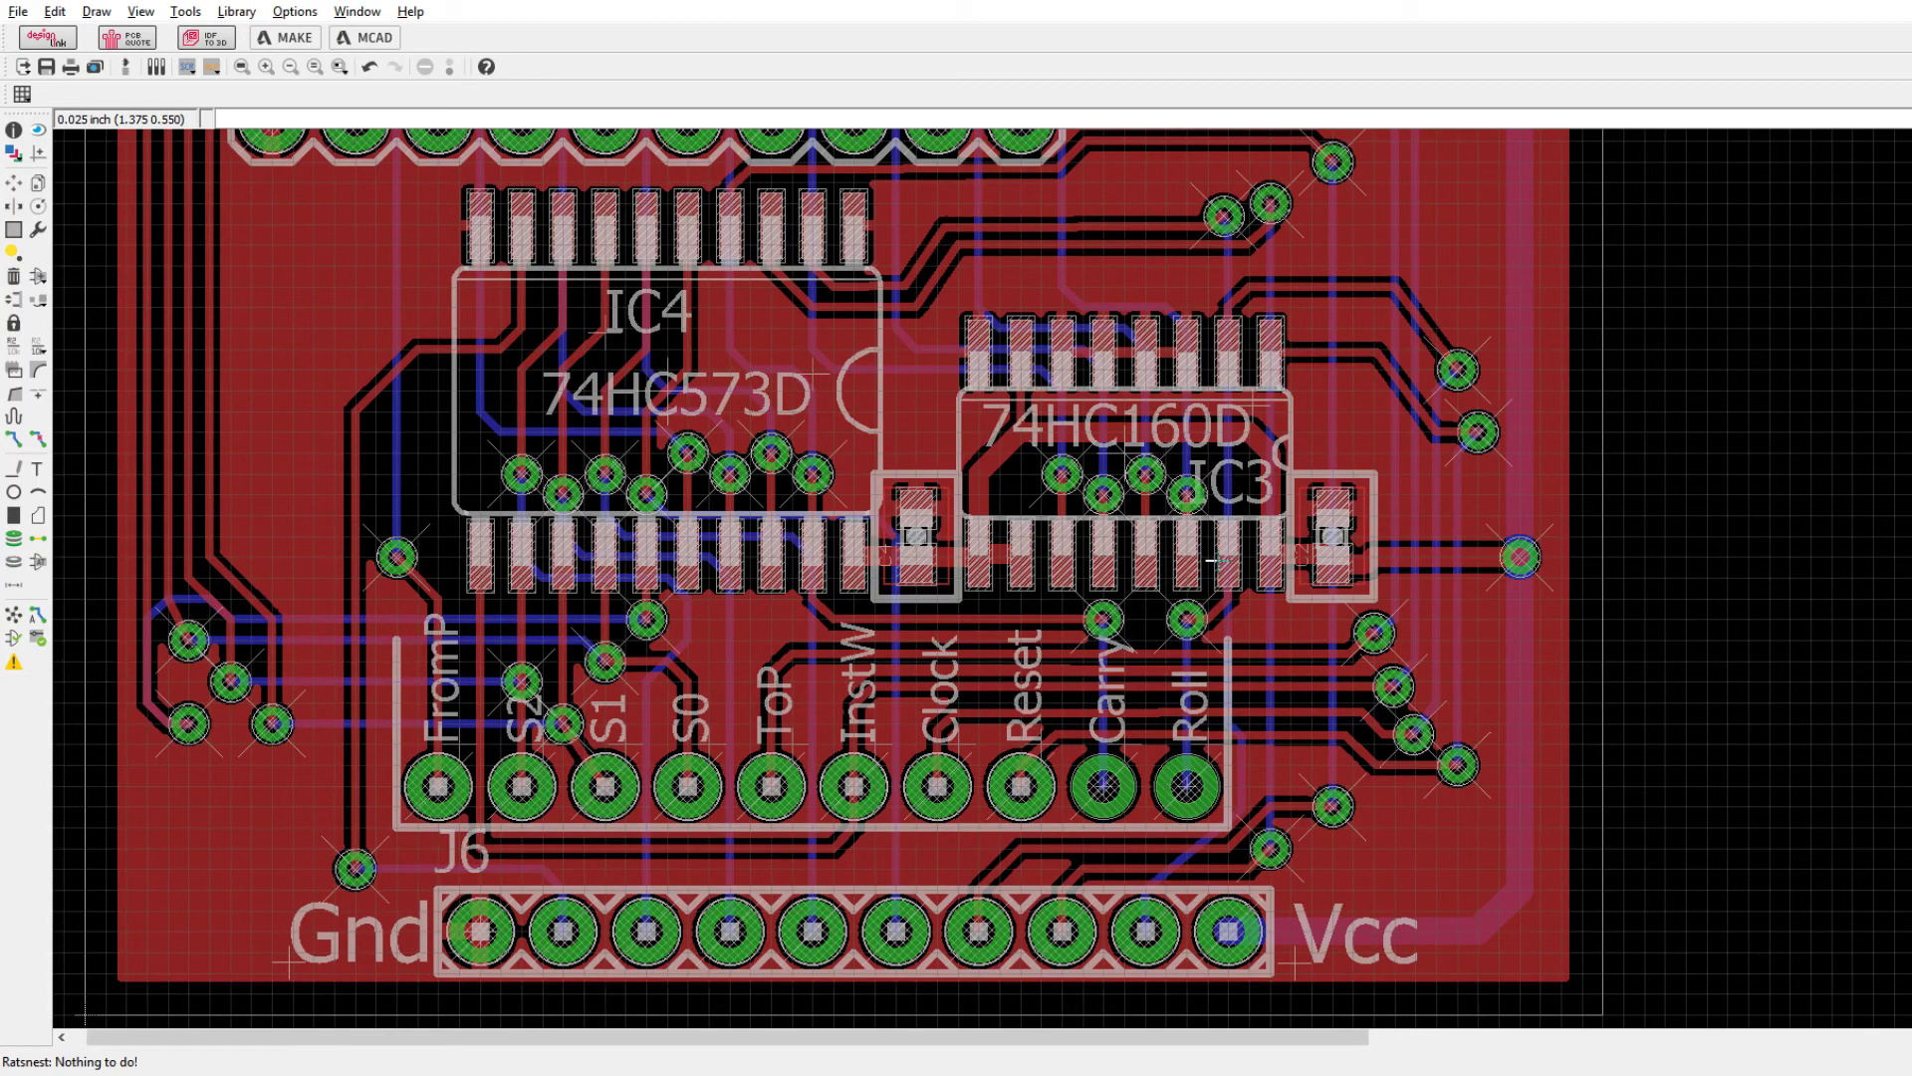
pyautogui.scroll(-4, 1215, 561)
pyautogui.scroll(4, 1016, 274)
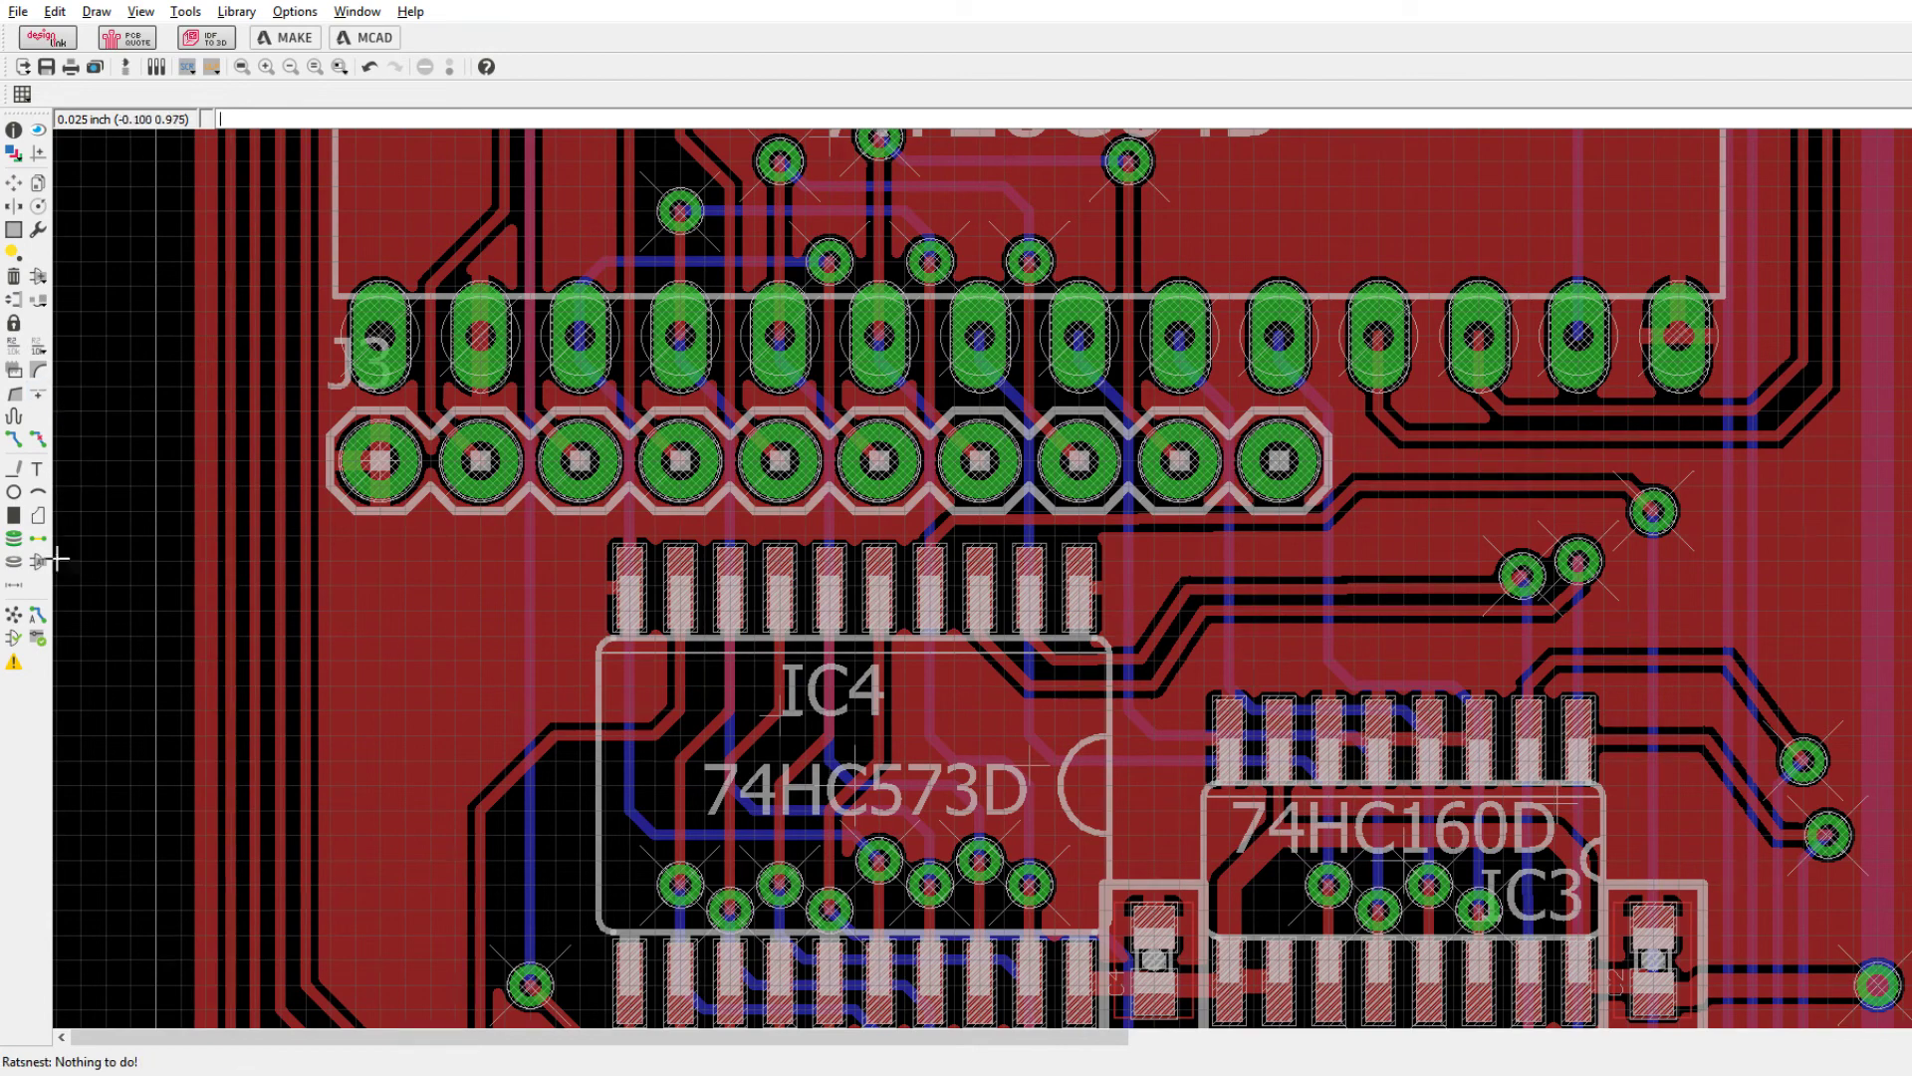
# Copy the AT28C64B text beside connector J3 and change the copy to read "LEDs"
pyautogui.scroll(-2, 840, 875)
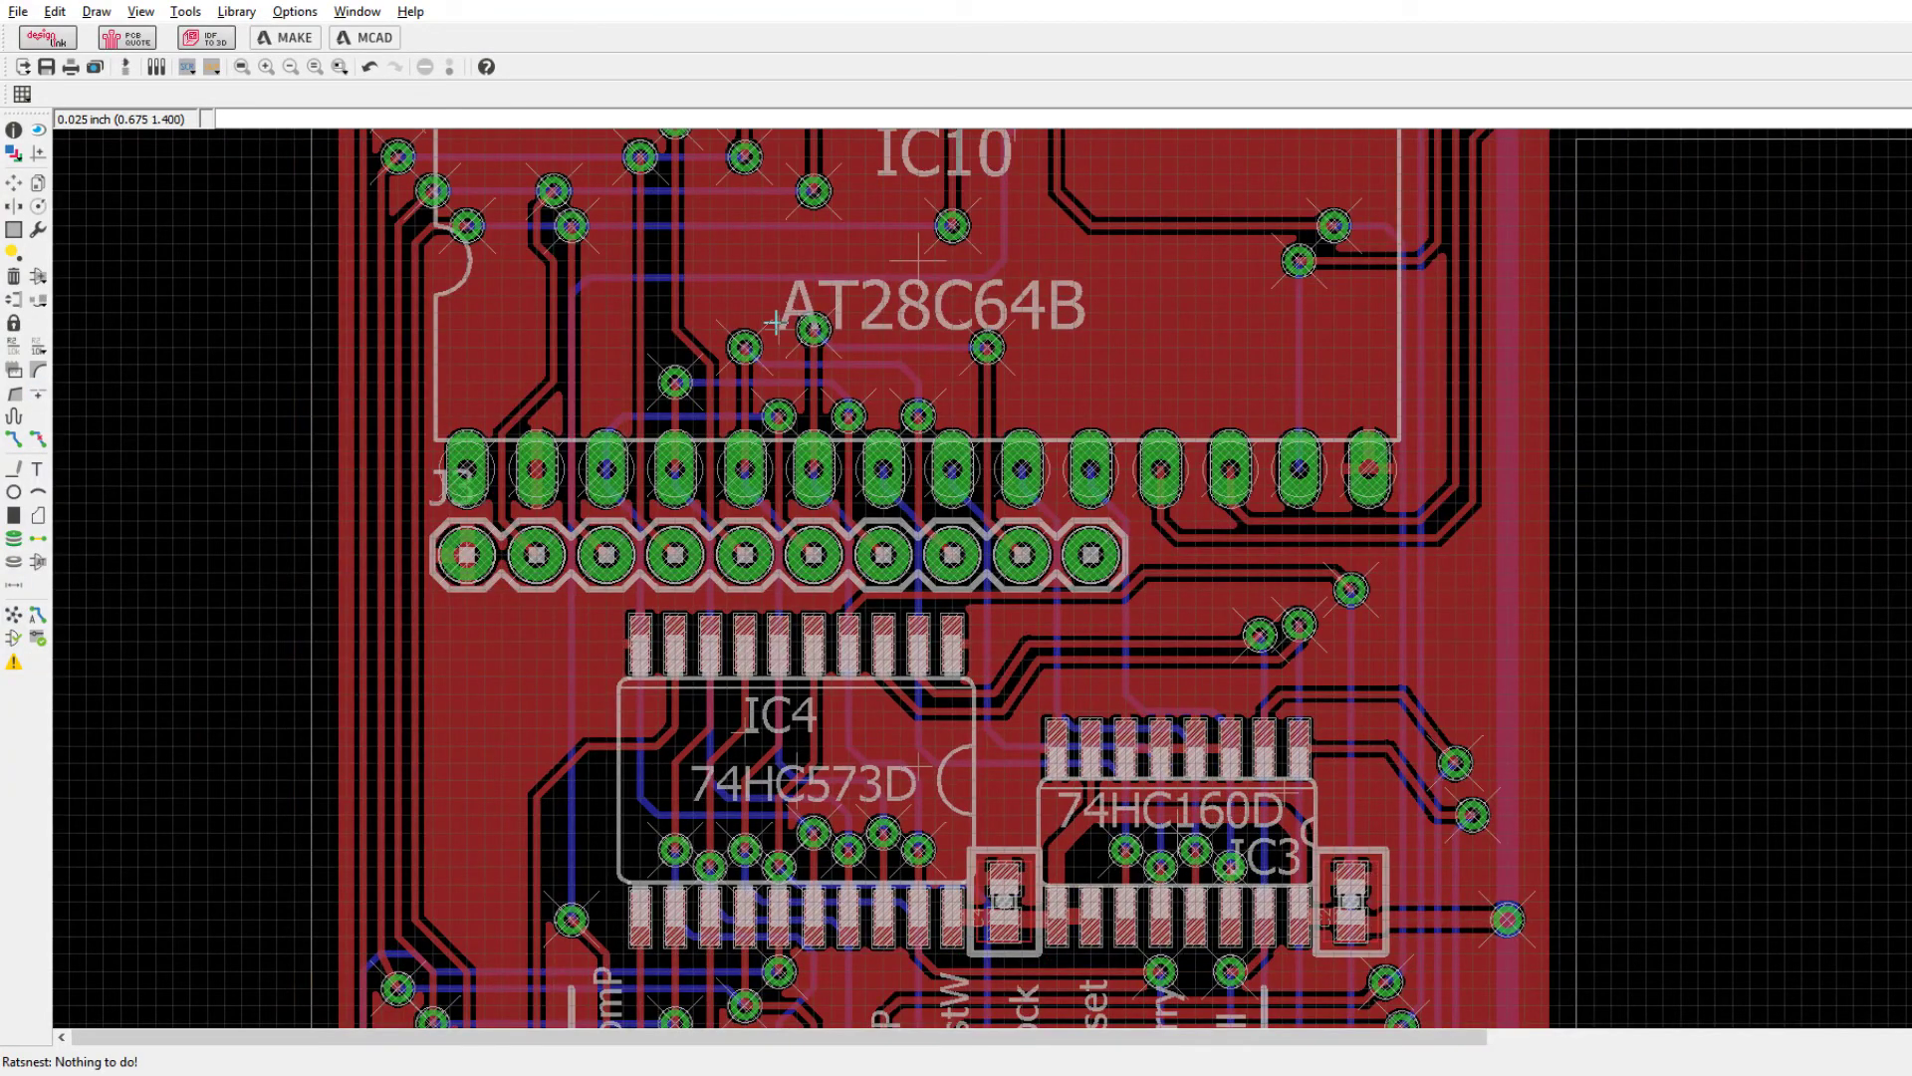
pyautogui.click(815, 343)
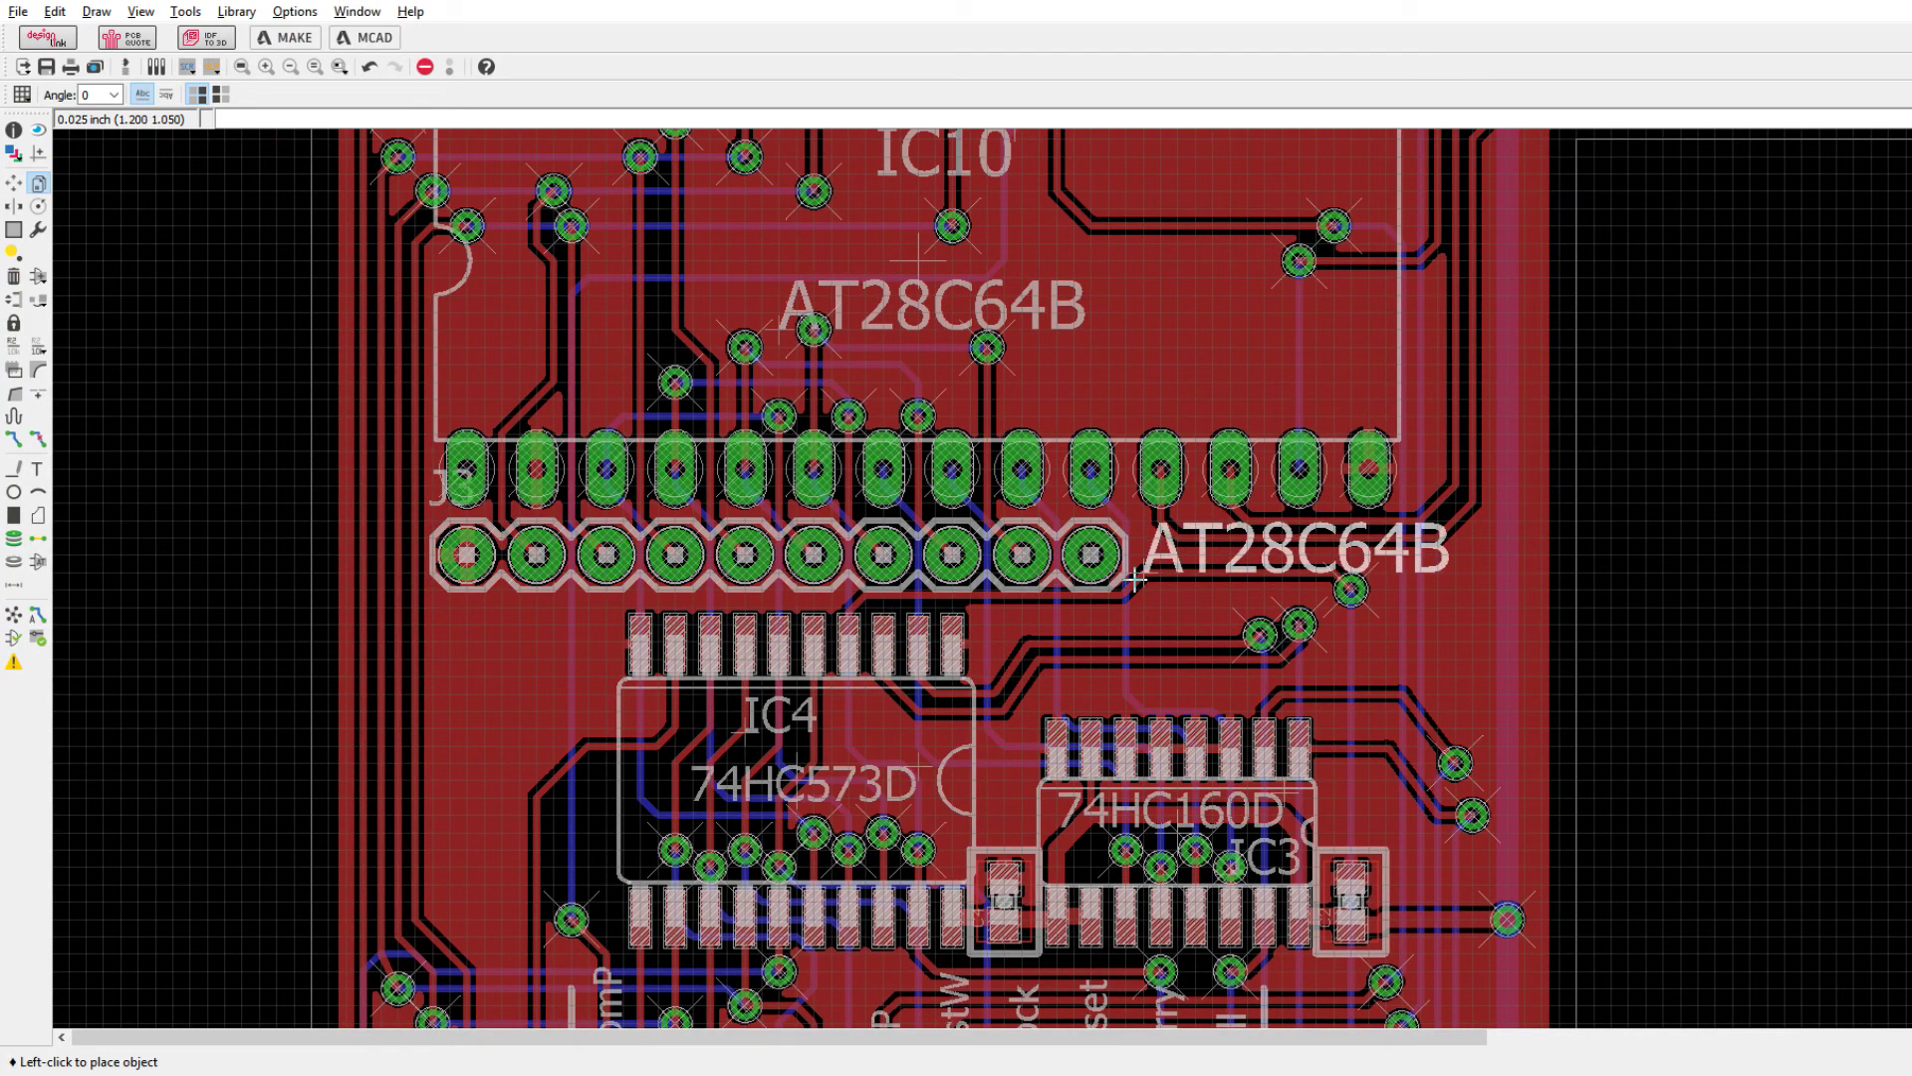
pyautogui.keyDown('alt'); pyautogui.click(1141, 581); pyautogui.keyUp('alt')
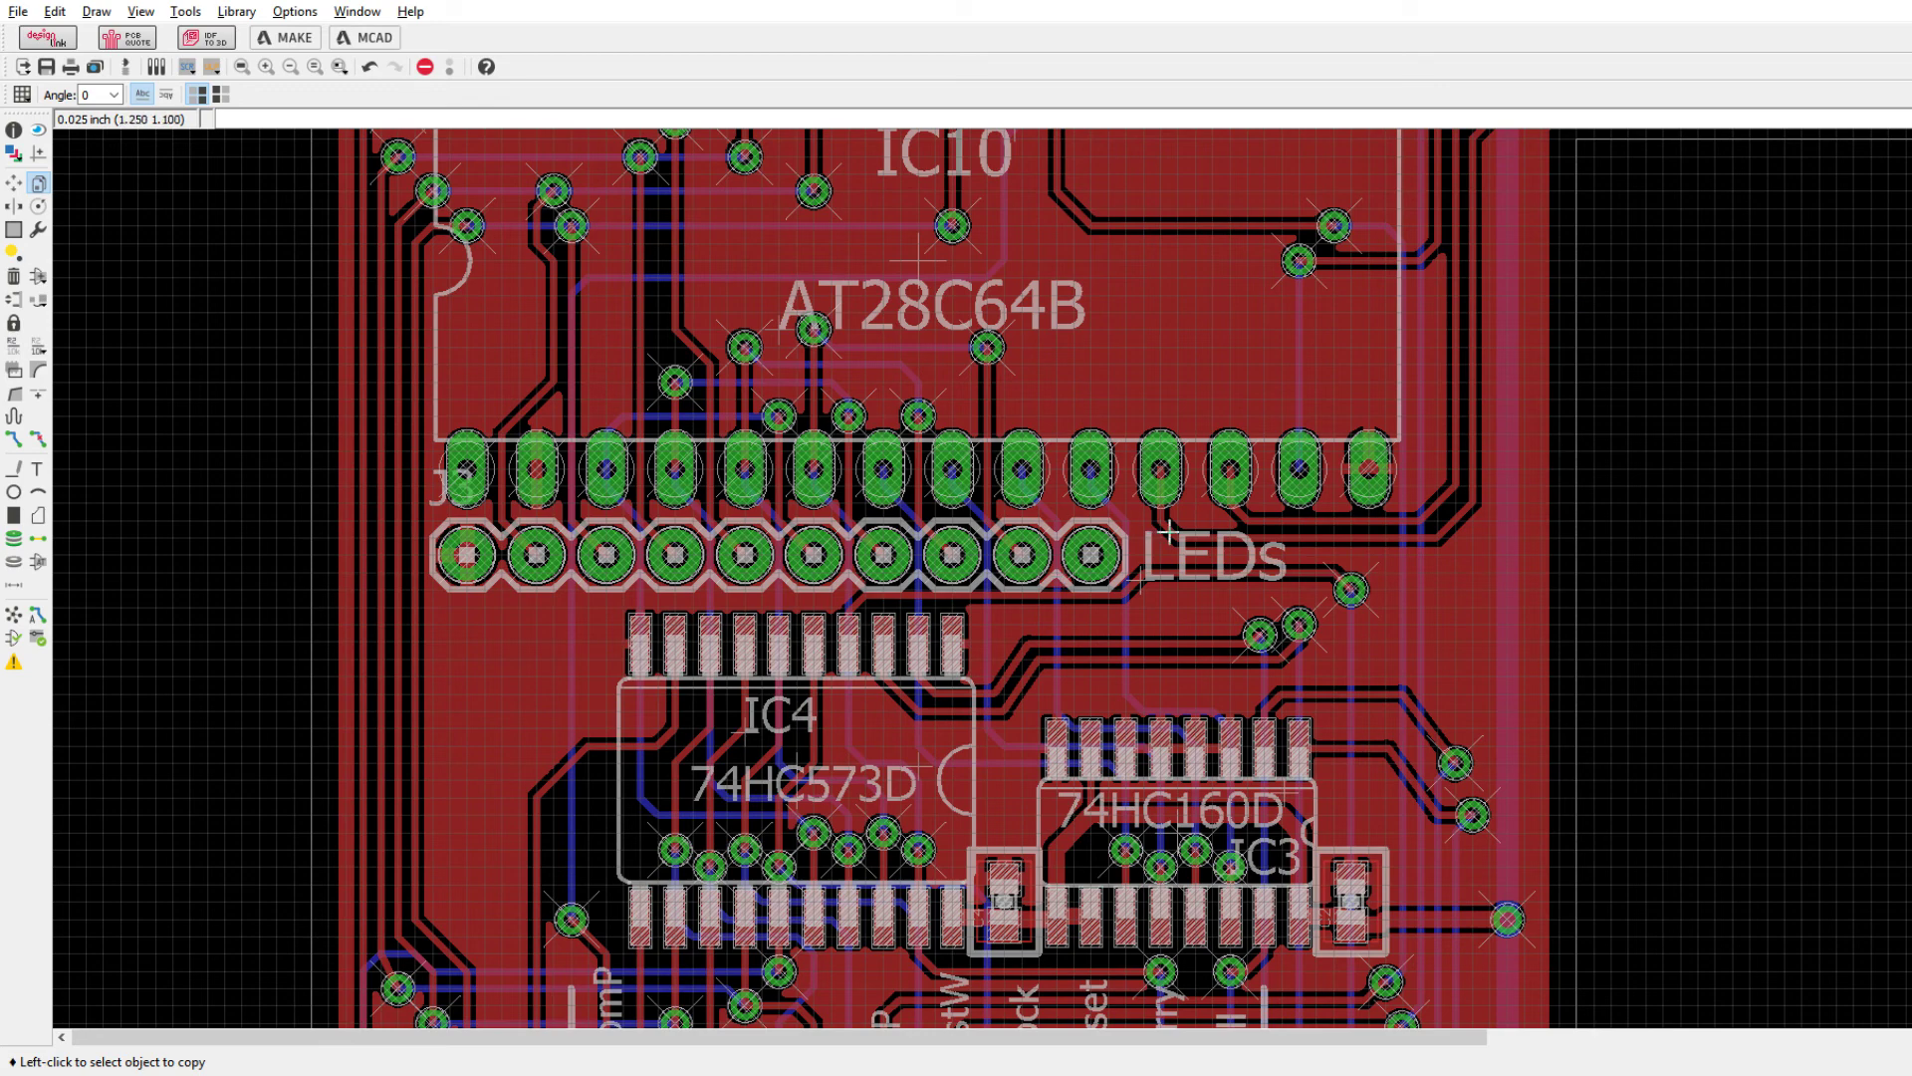
# Review the full board layout, from the IC10 memory, LED header and power connector to the TO Devices and FROM Devices decoders
pyautogui.scroll(-1, 1043, 607)
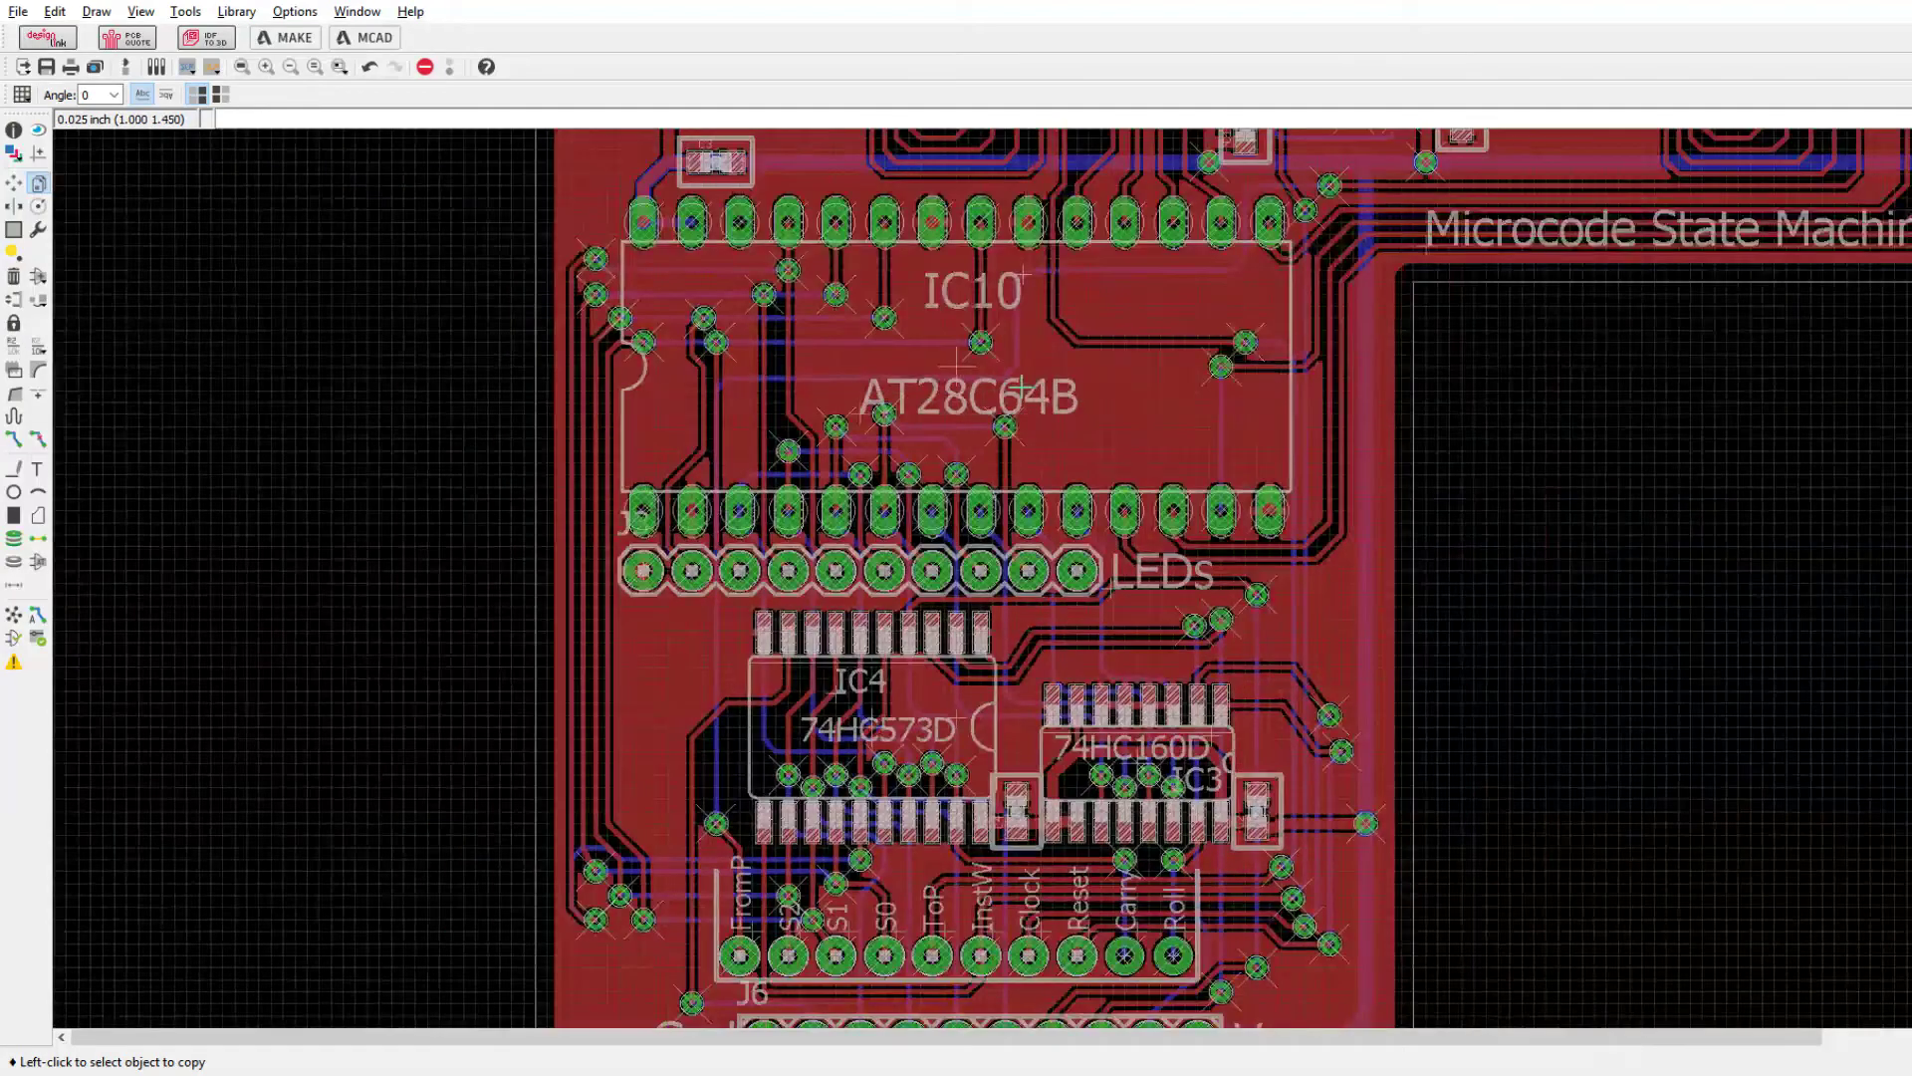
pyautogui.keyDown('ctrl'); pyautogui.scroll(2, 1022, 387); pyautogui.keyUp('ctrl')
pyautogui.scroll(1, 997, 308)
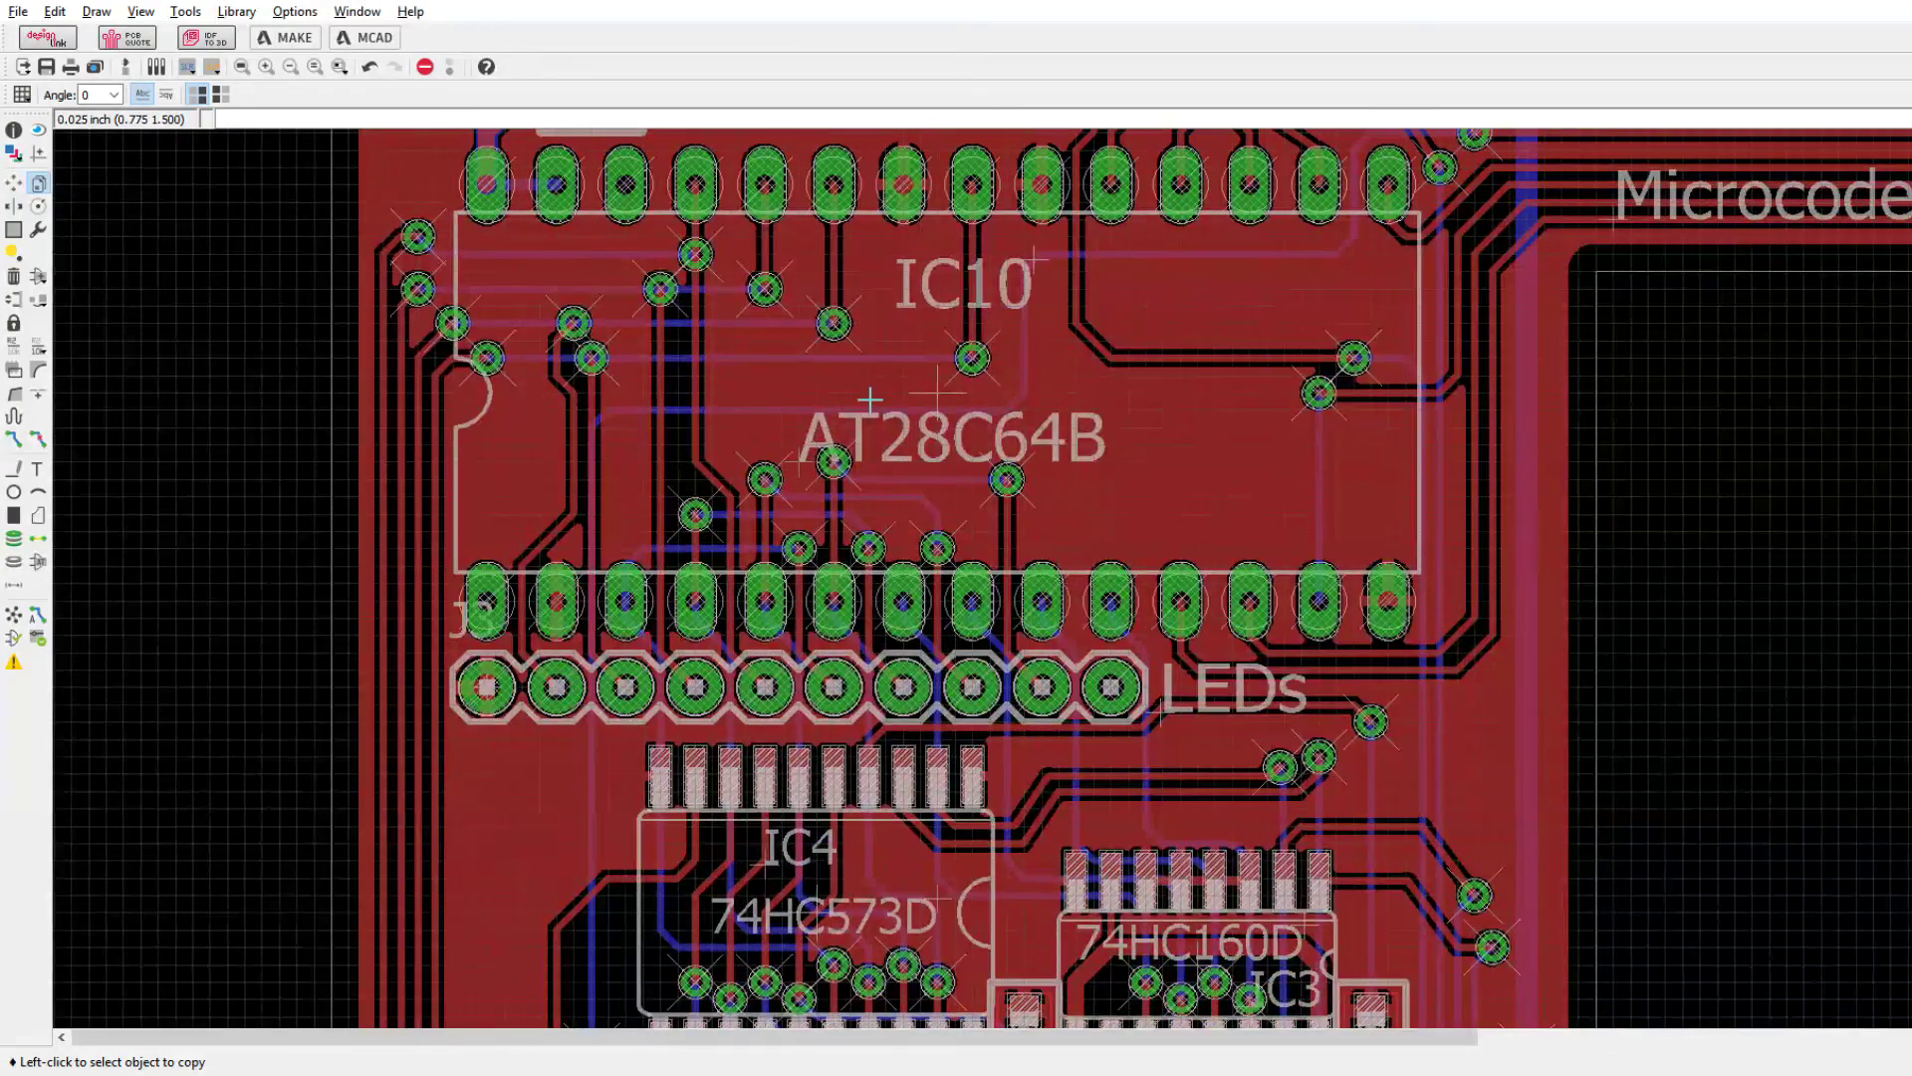
pyautogui.scroll(-1, 927, 469)
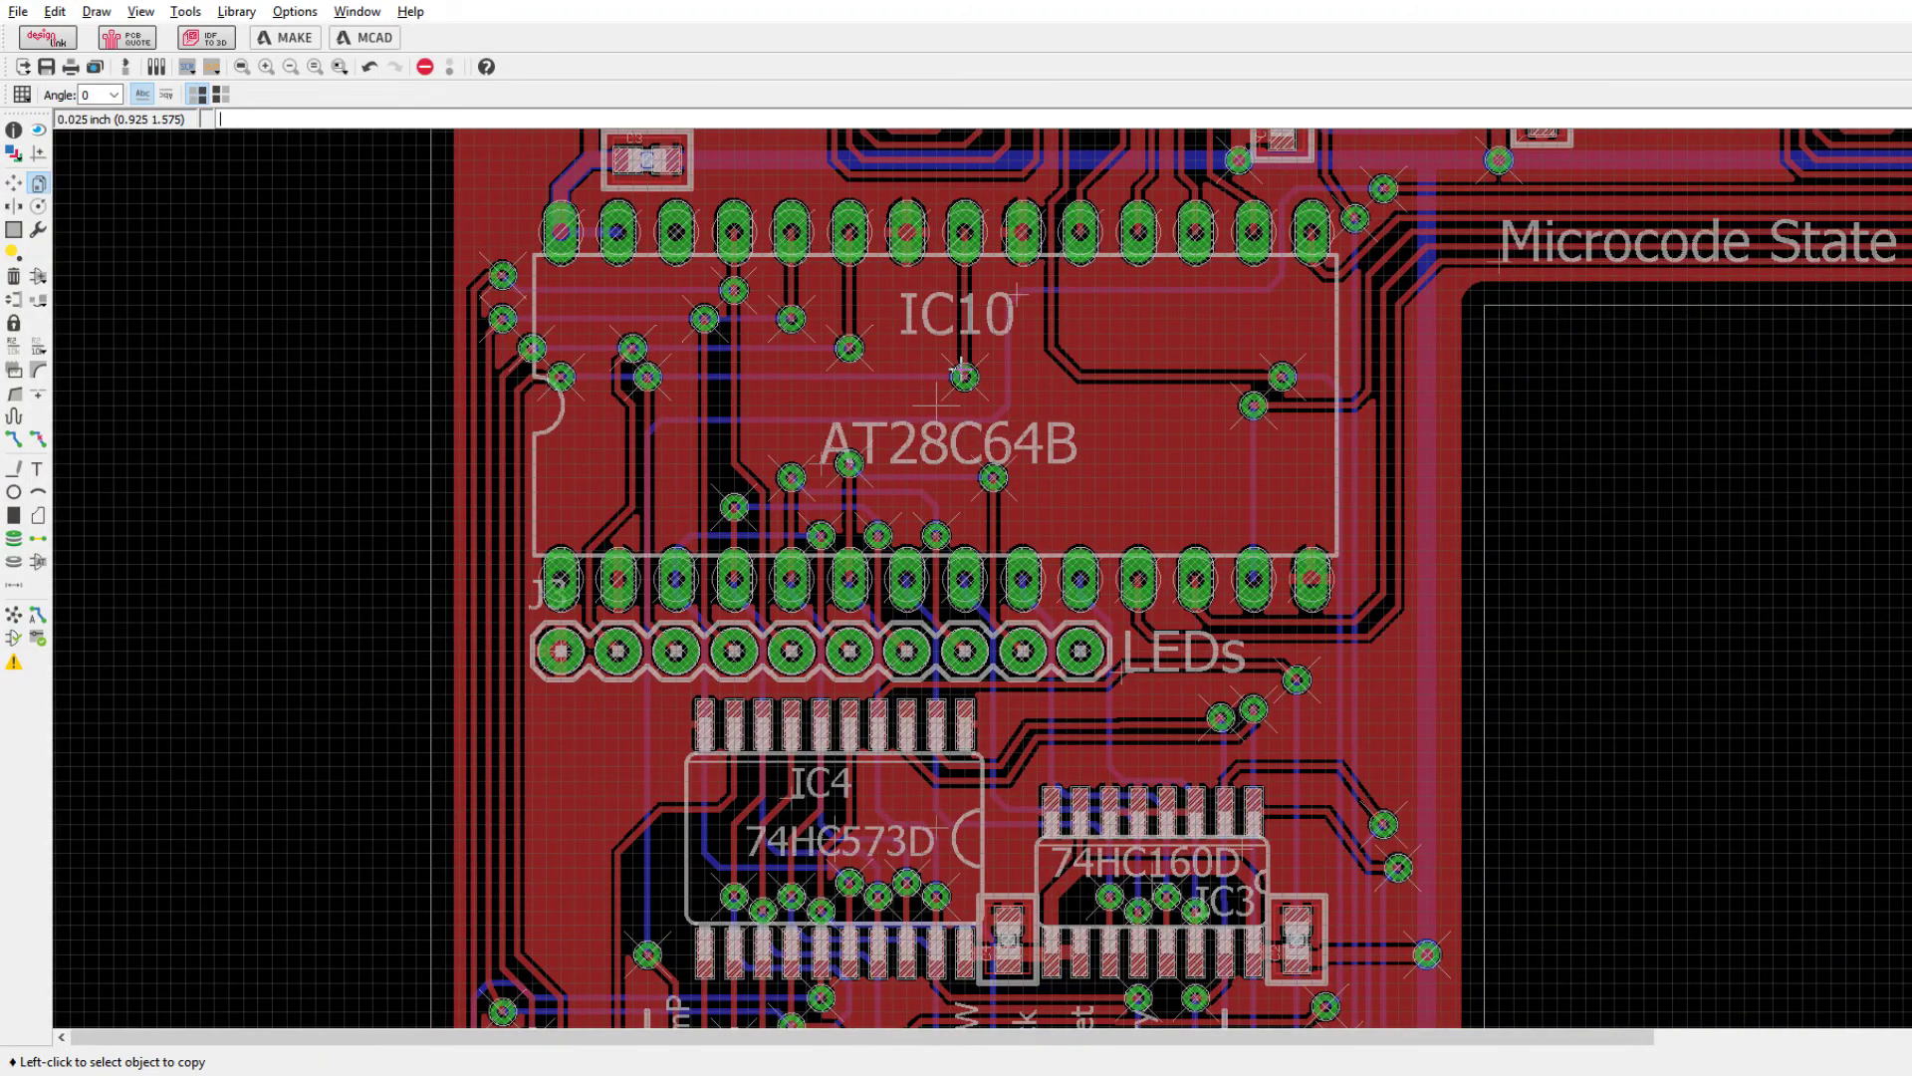
pyautogui.scroll(-2, 967, 439)
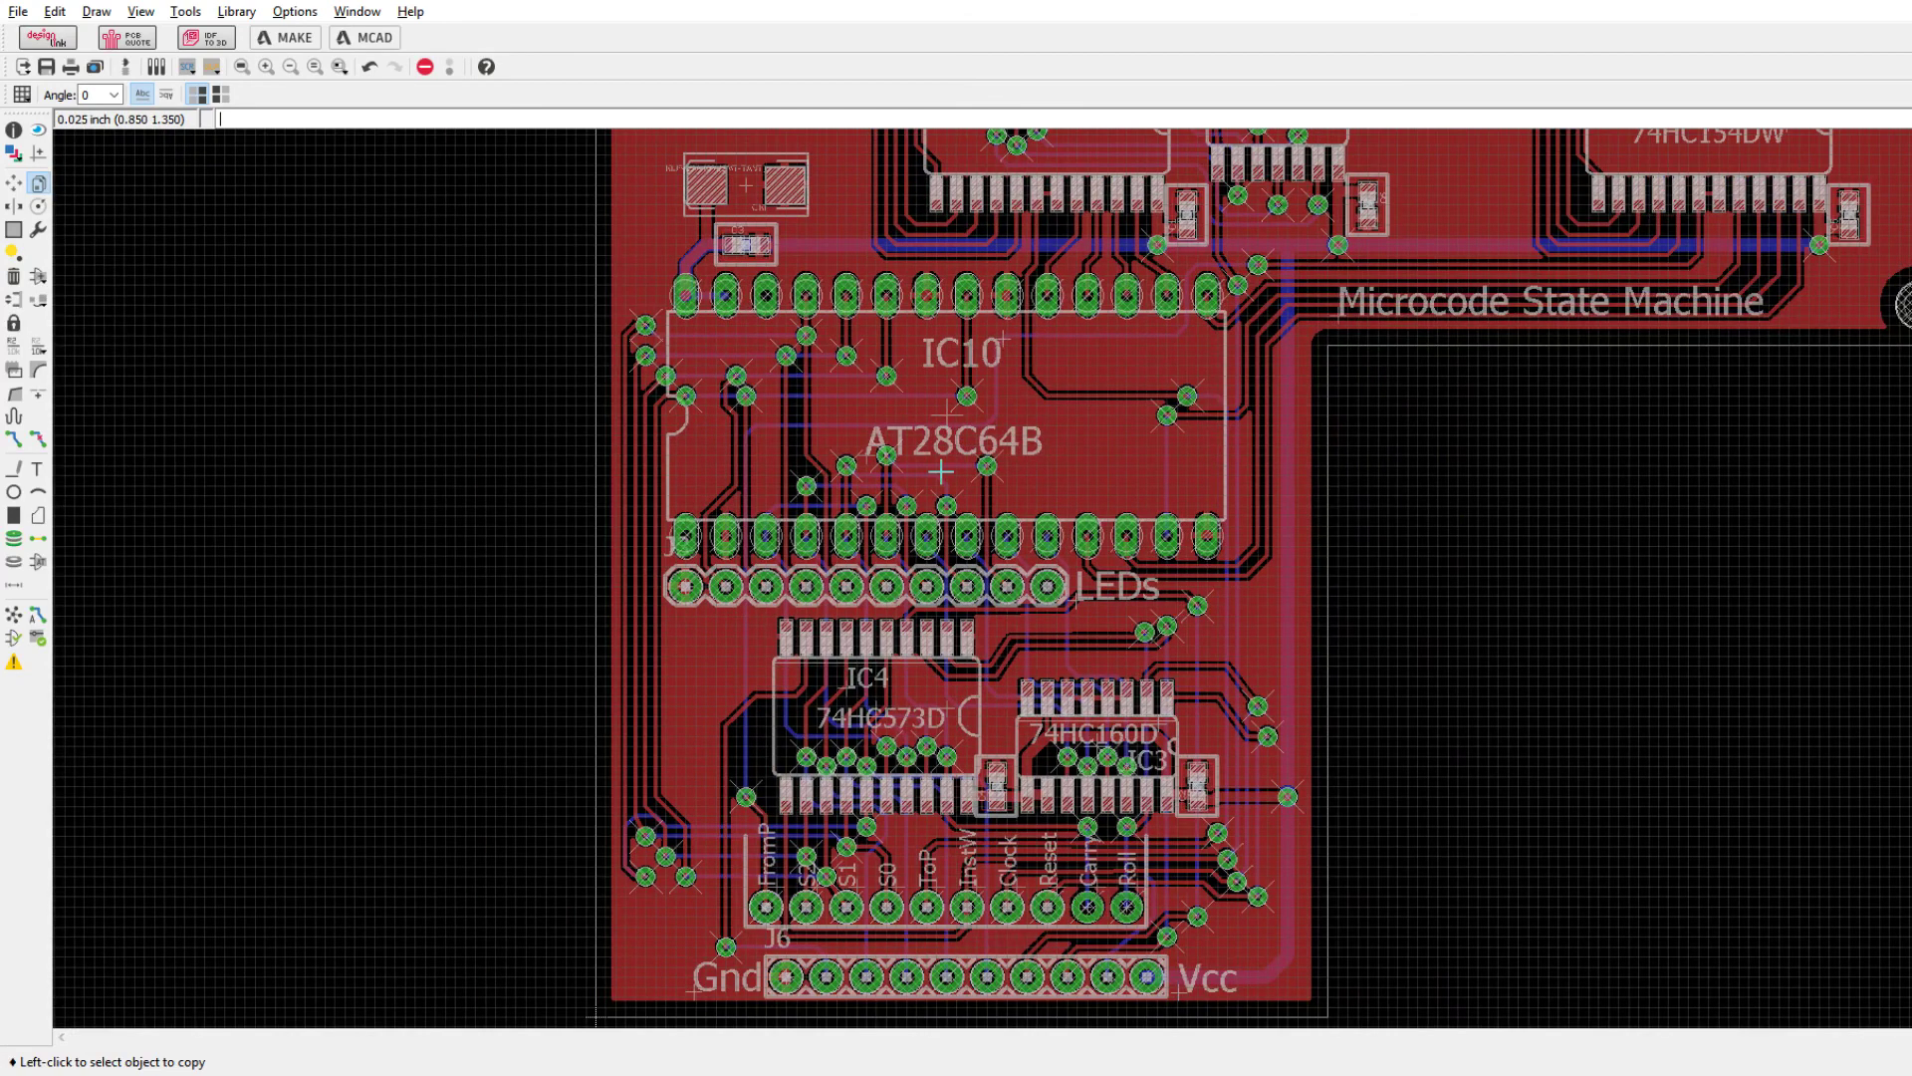
pyautogui.scroll(-2, 844, 488)
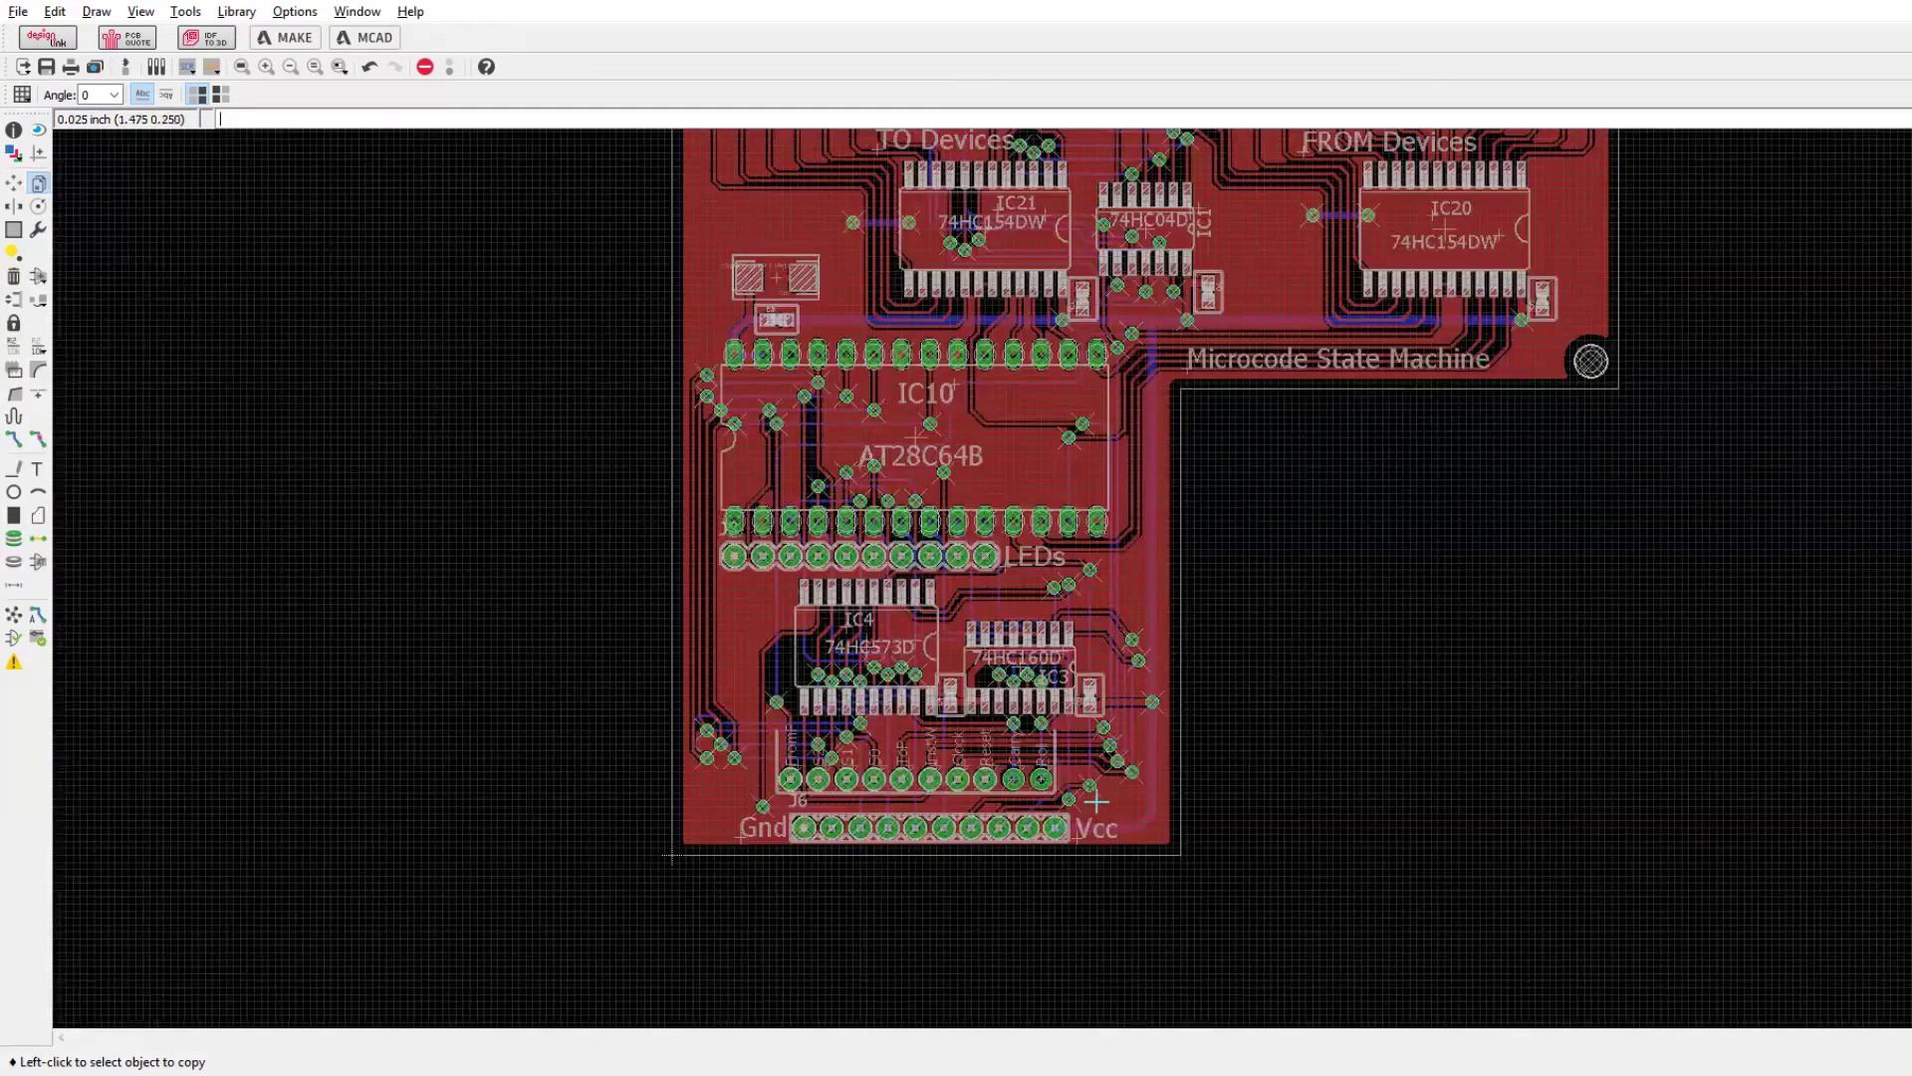
pyautogui.scroll(-2, 1098, 802)
pyautogui.scroll(4, 1028, 393)
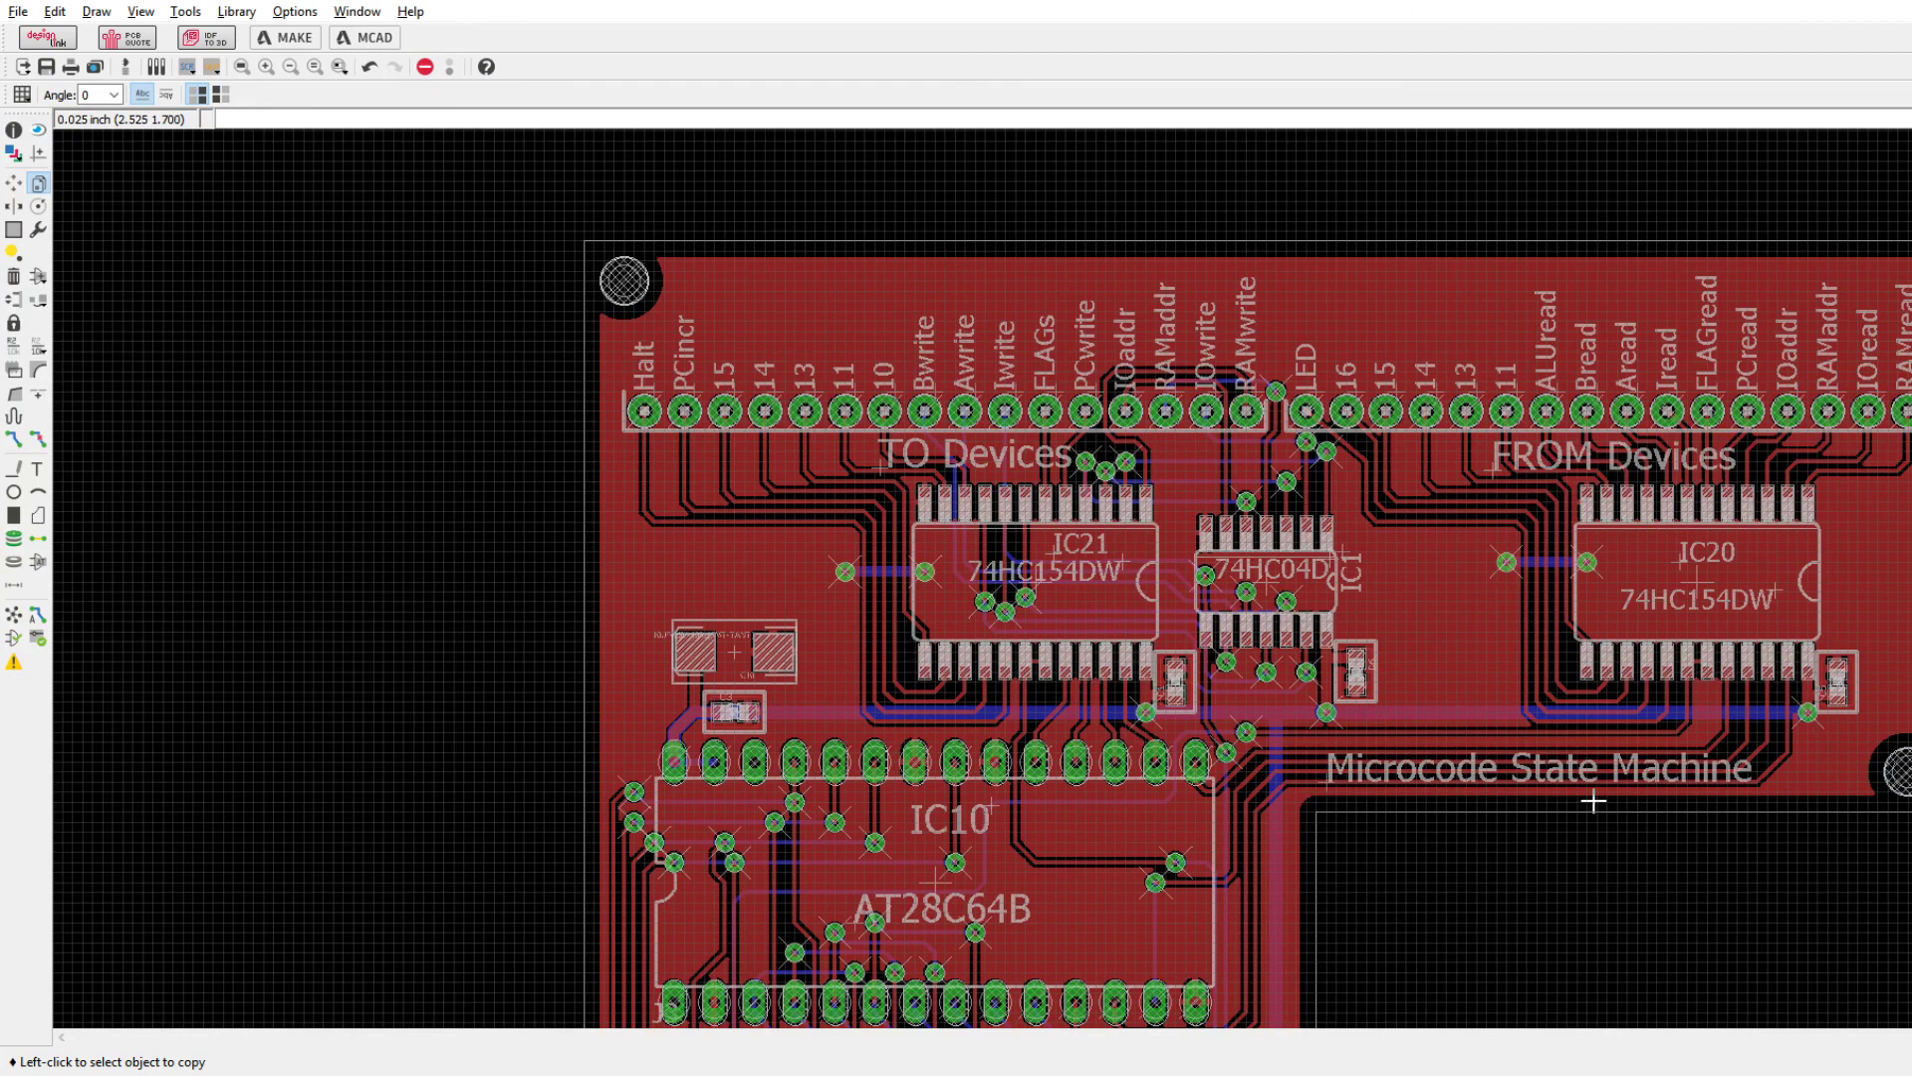
pyautogui.scroll(-5, 911, 585)
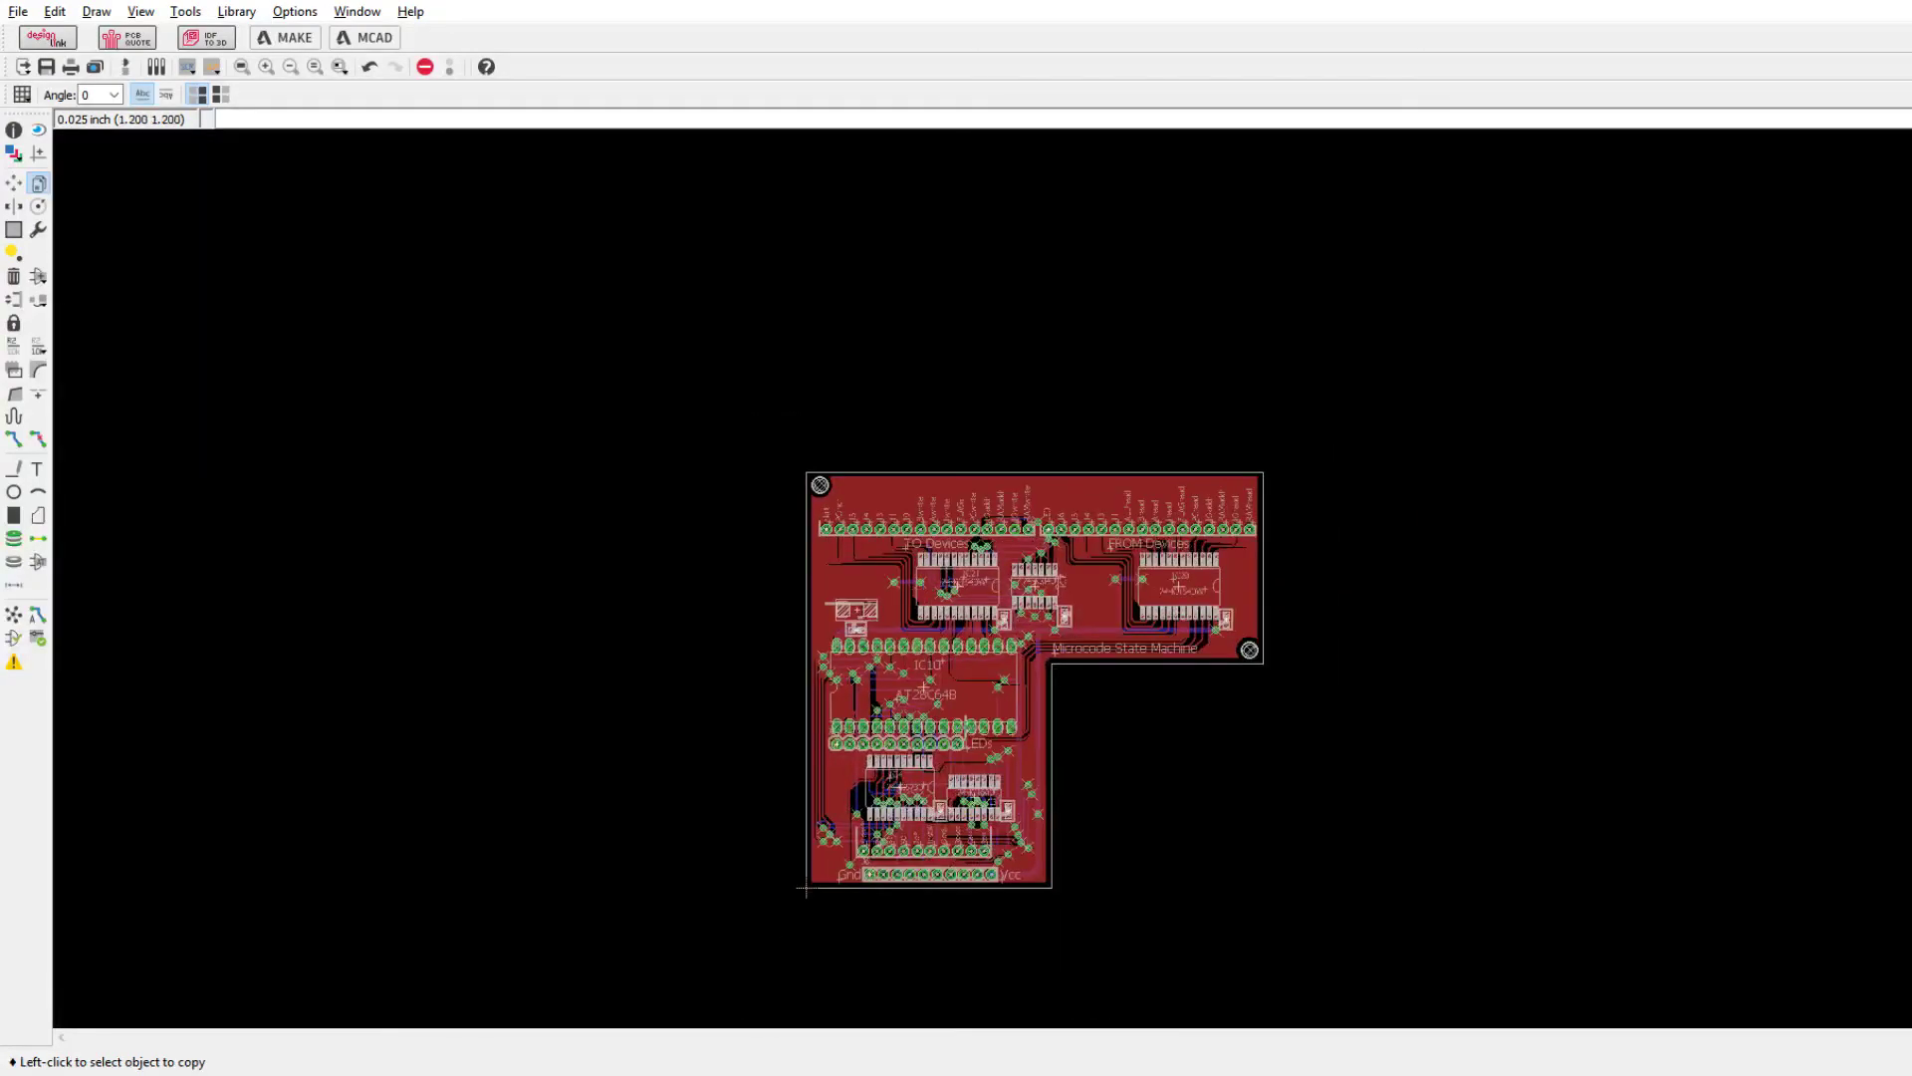
pyautogui.scroll(4, 1221, 747)
pyautogui.scroll(-1, 1217, 747)
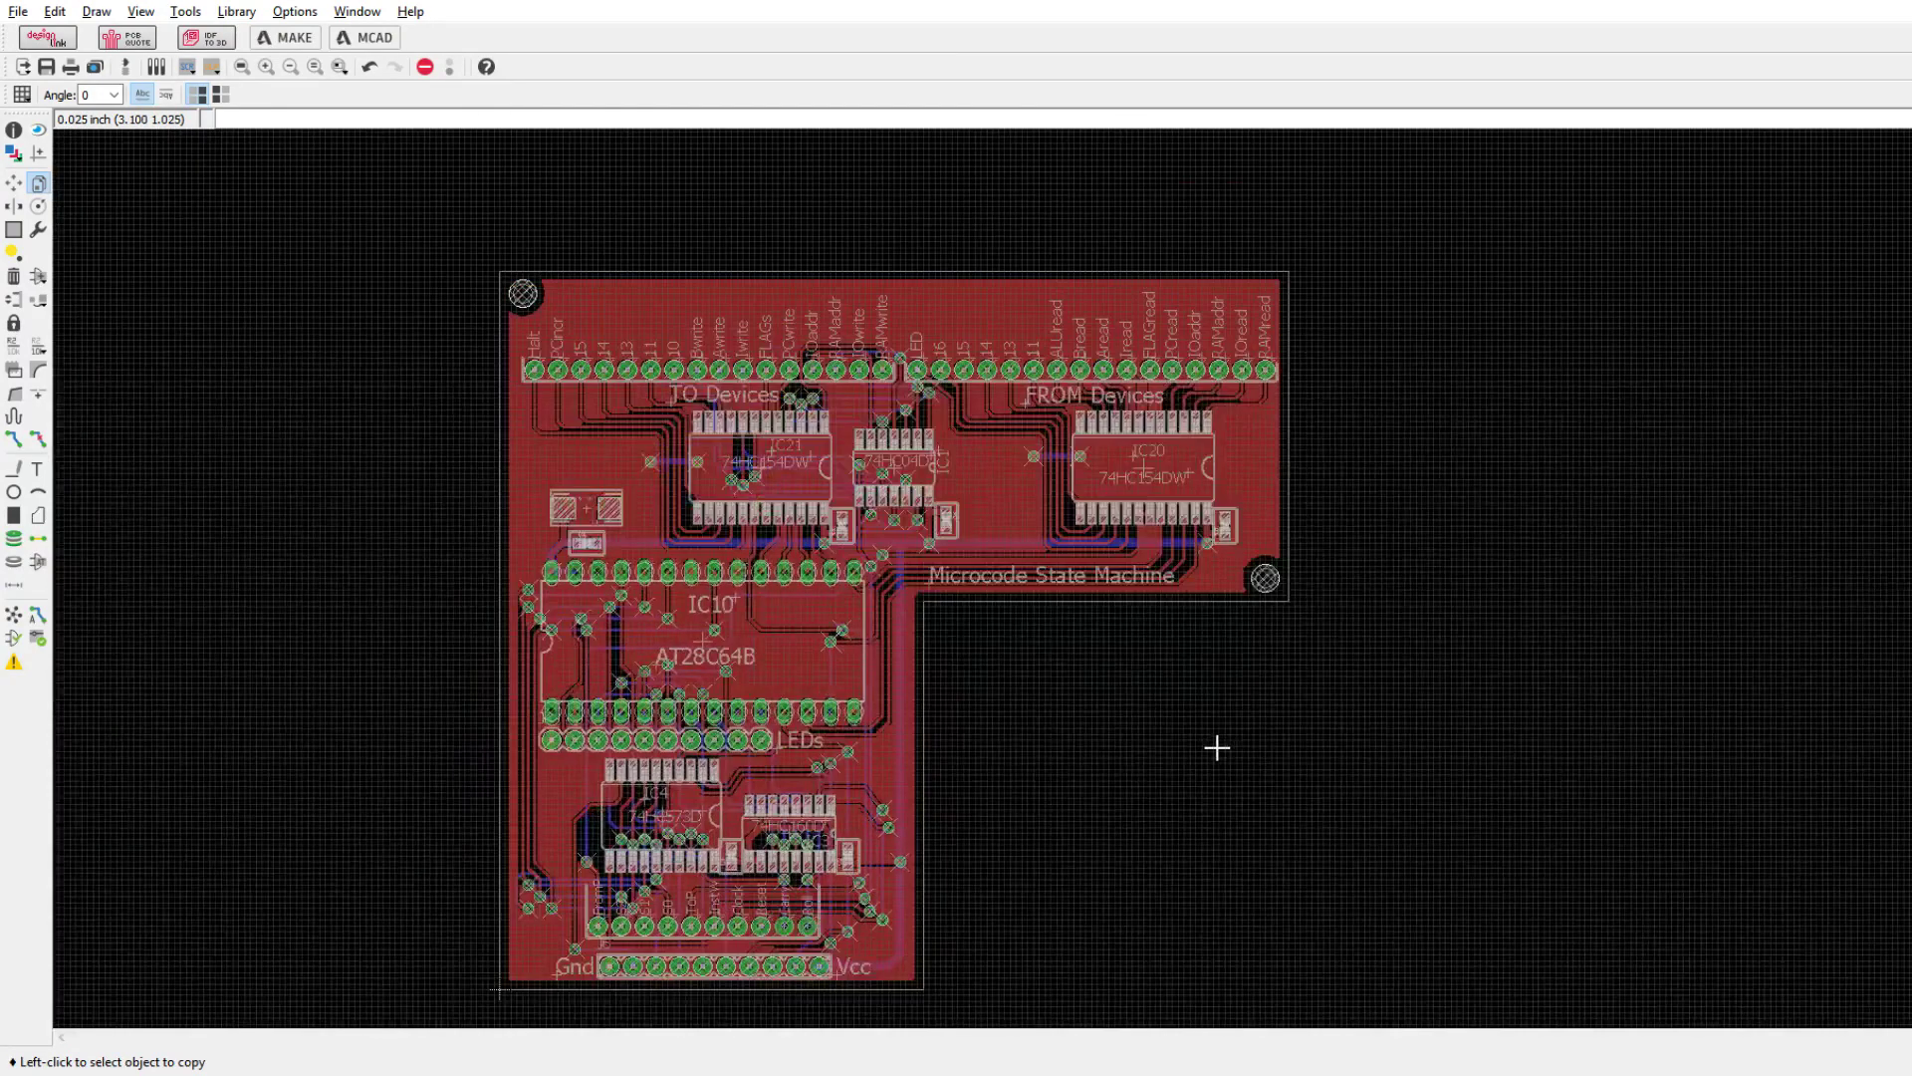